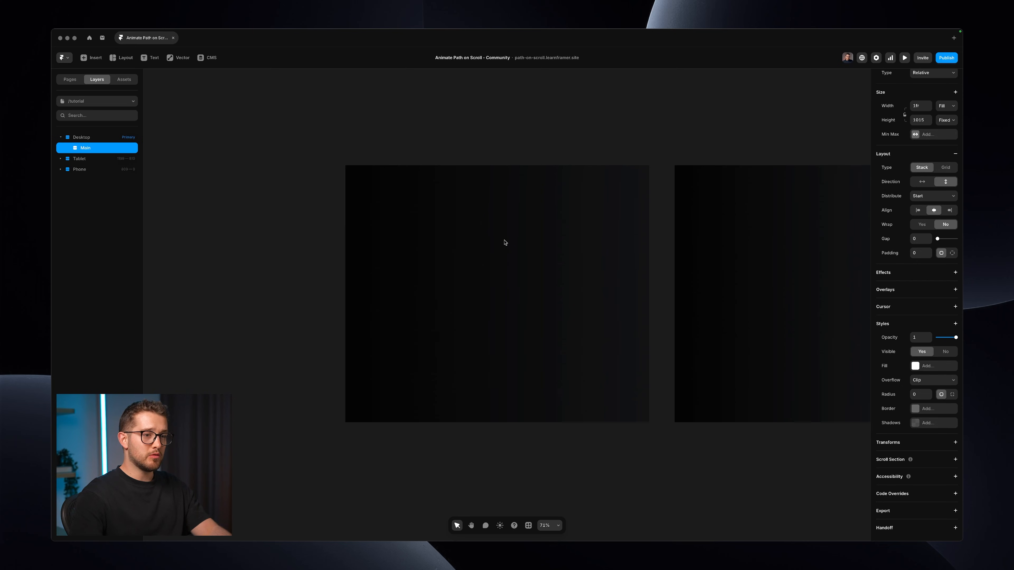
Step: Draw a frame about 1076 by 743 inside Main on the Desktop breakpoint and name it Scroll Section
scroll(504, 240, "up", 1)
scroll(505, 243, "down", 1)
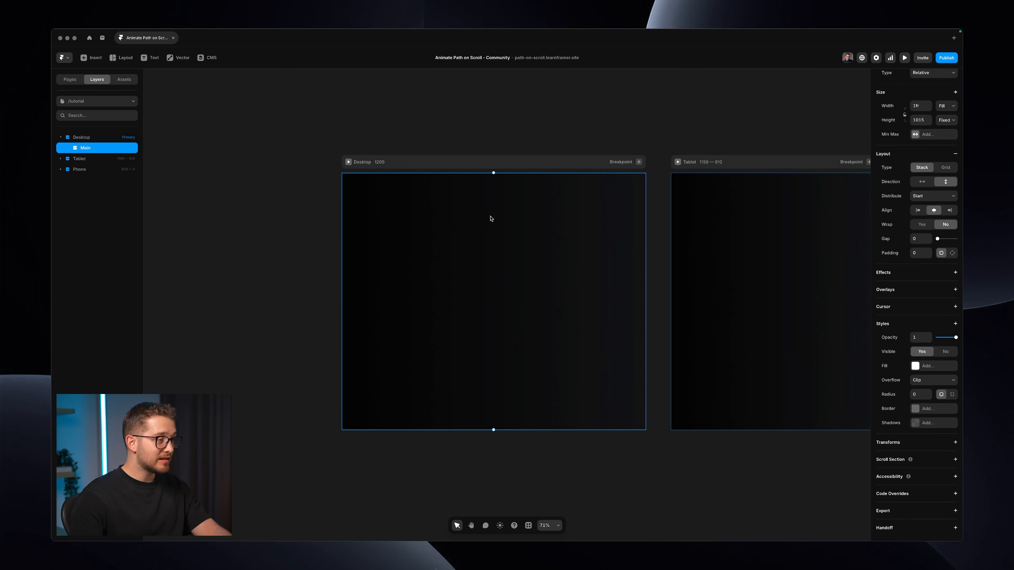
key("f")
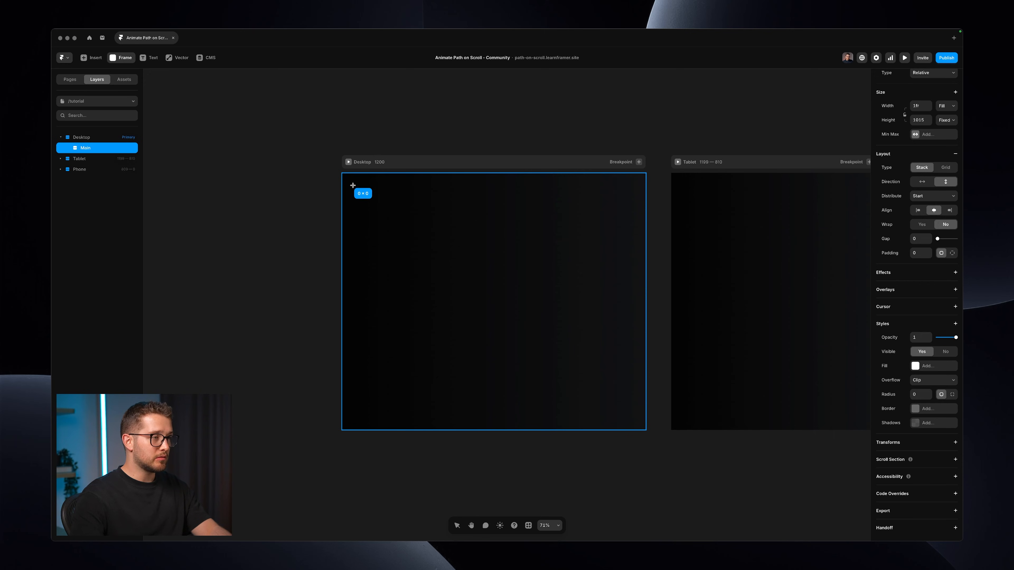
mouse_move(353, 185)
left_mouse_down()
mouse_move(611, 351)
mouse_move(625, 374)
left_mouse_up()
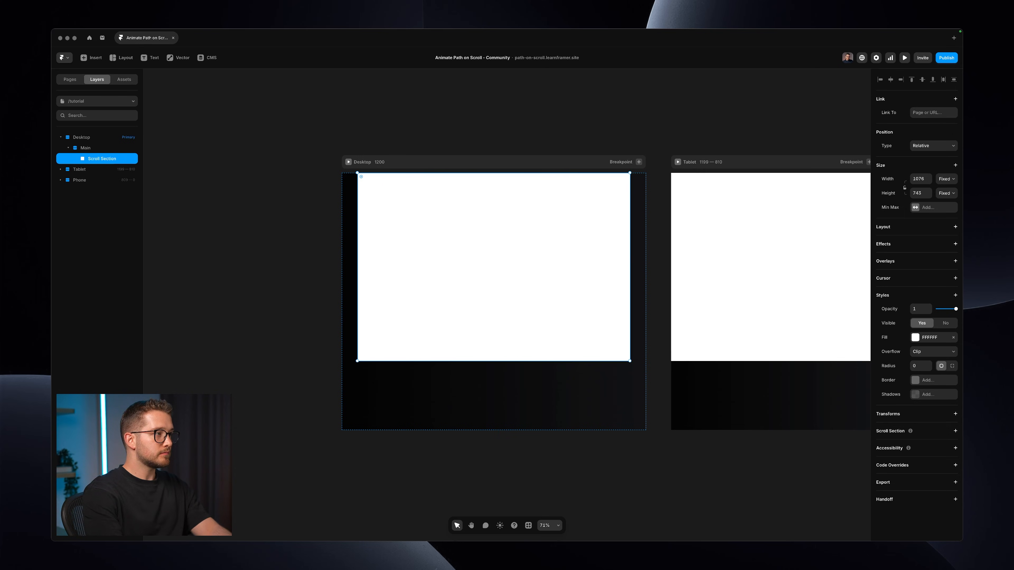
Step: Set the Scroll Section's width to Fill and remove its white fill
left_click(942, 179)
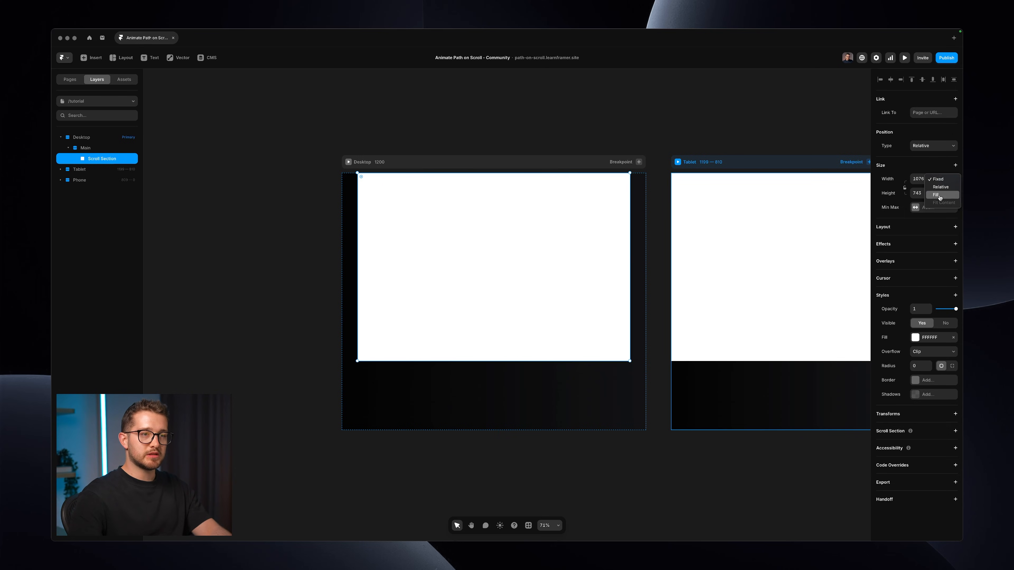
left_click(939, 201)
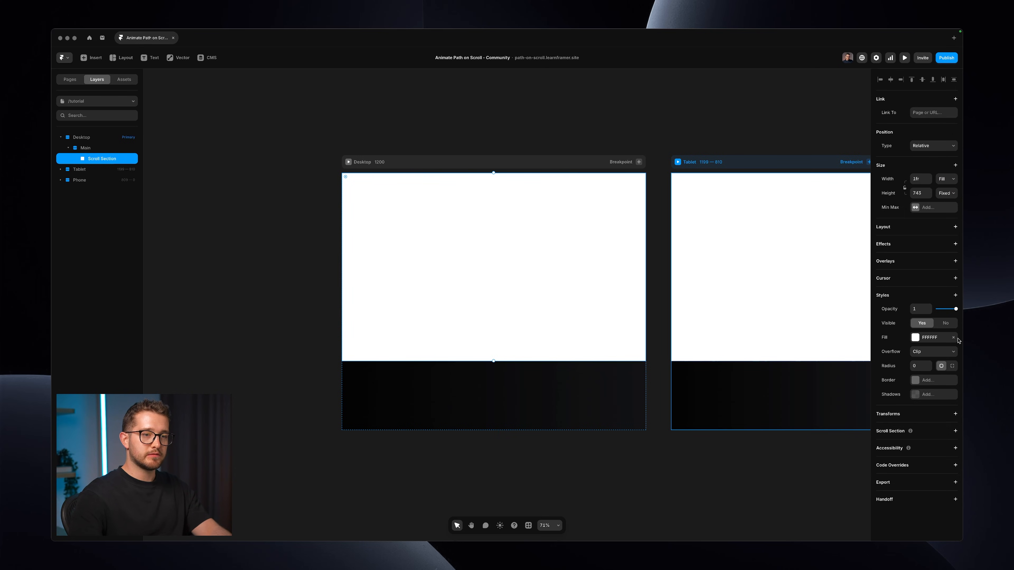
left_click(953, 338)
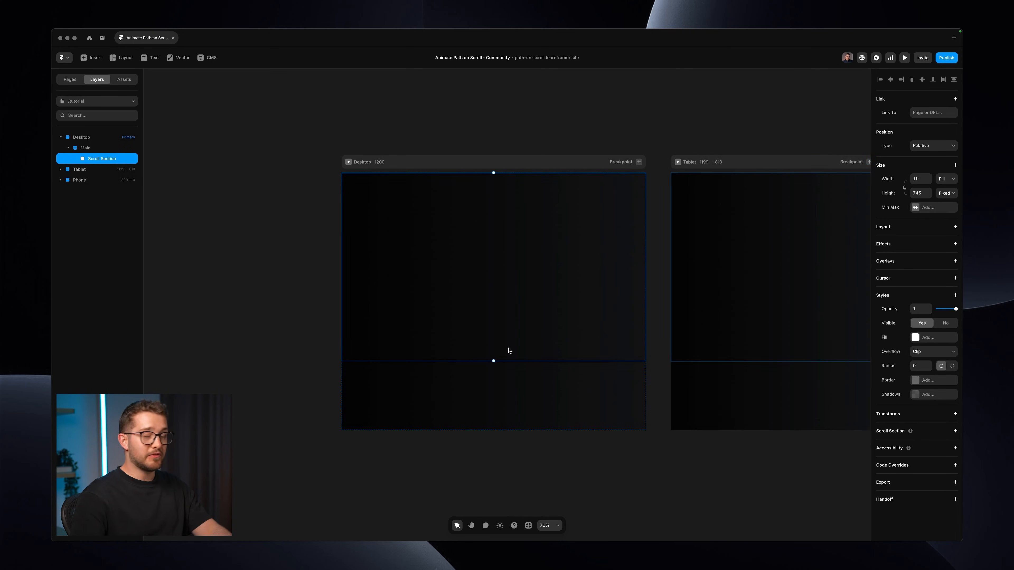
Step: Lengthen the Scroll Section to about 851 tall and set the heights of Main and the Desktop breakpoint to Fit Content
left_click_drag(467, 360, 466, 387)
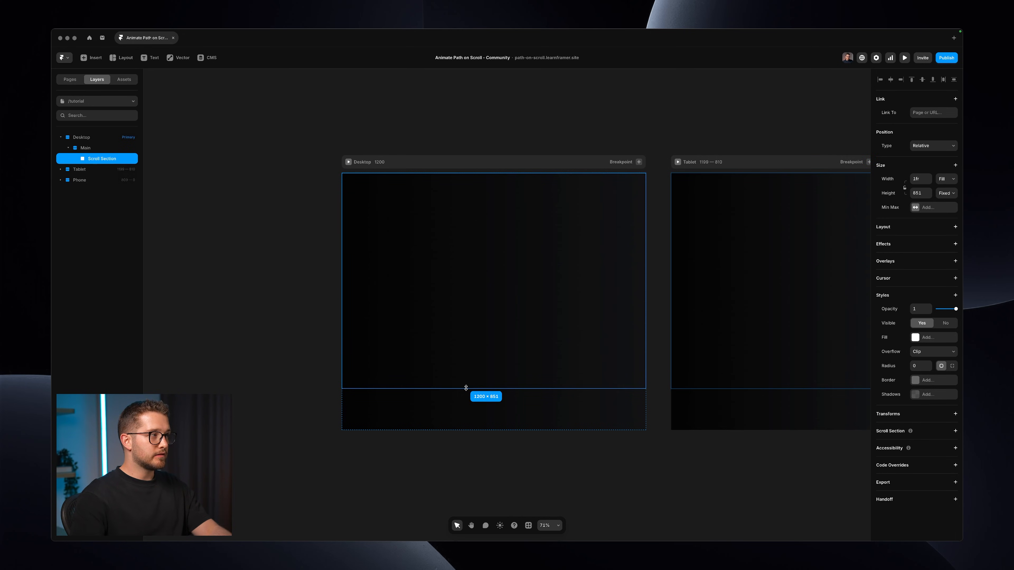
left_click(408, 399)
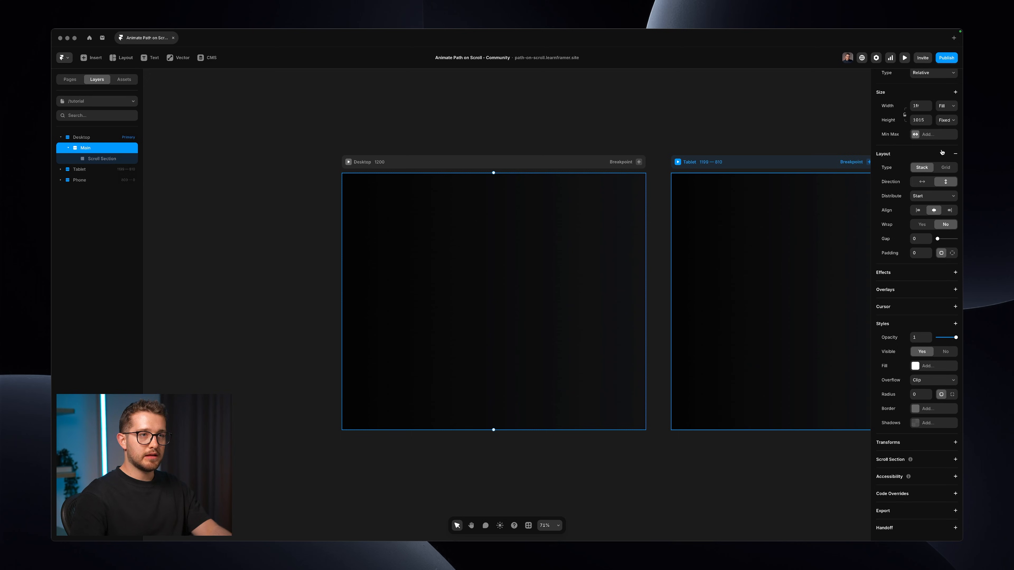
left_click(946, 120)
left_click(945, 144)
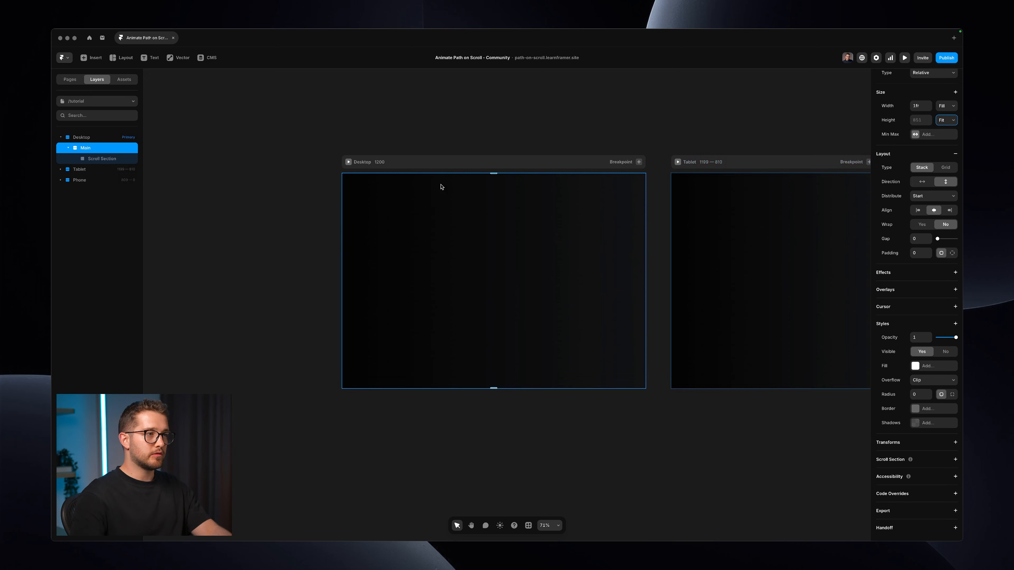
left_click(466, 162)
left_click(945, 157)
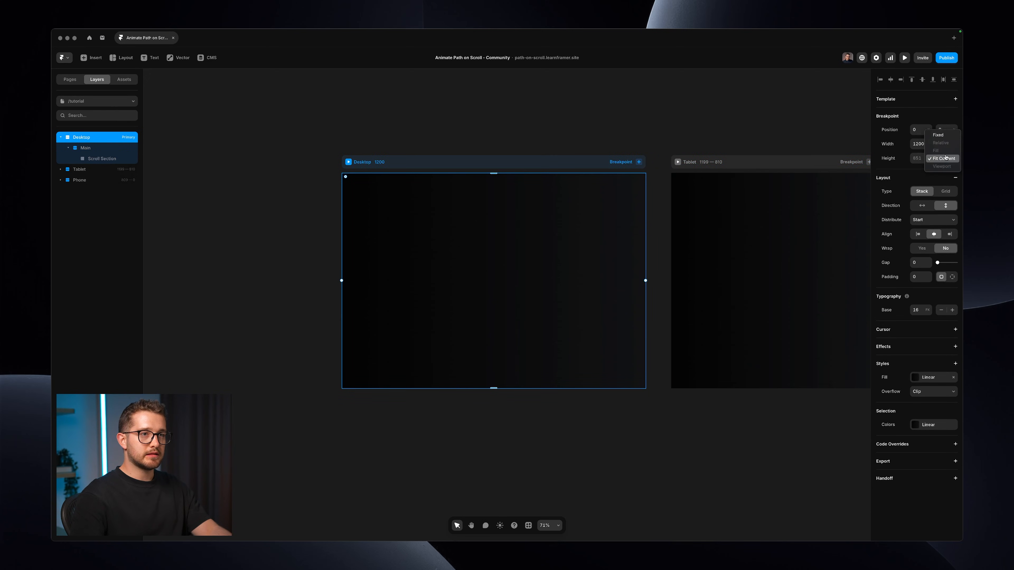
left_click(944, 159)
Step: Set the Scroll Section's fixed height to 3000
left_click(460, 219)
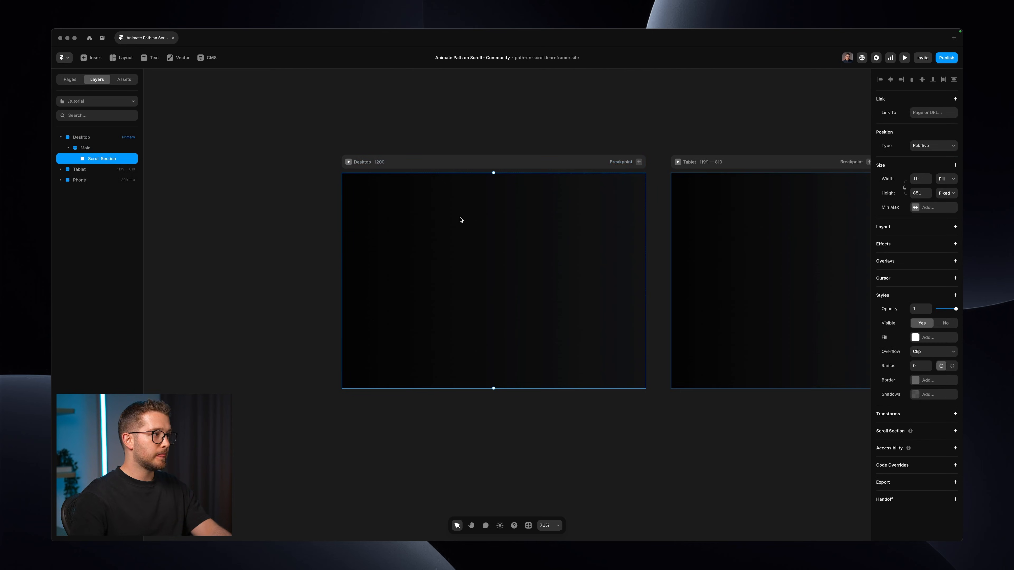
scroll(467, 242, "down", 1)
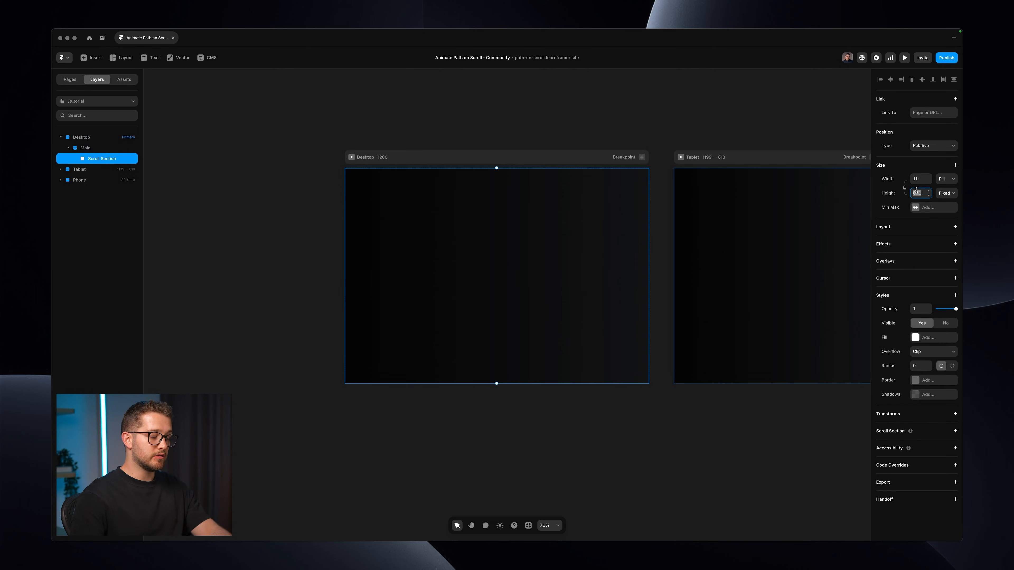
key("Return")
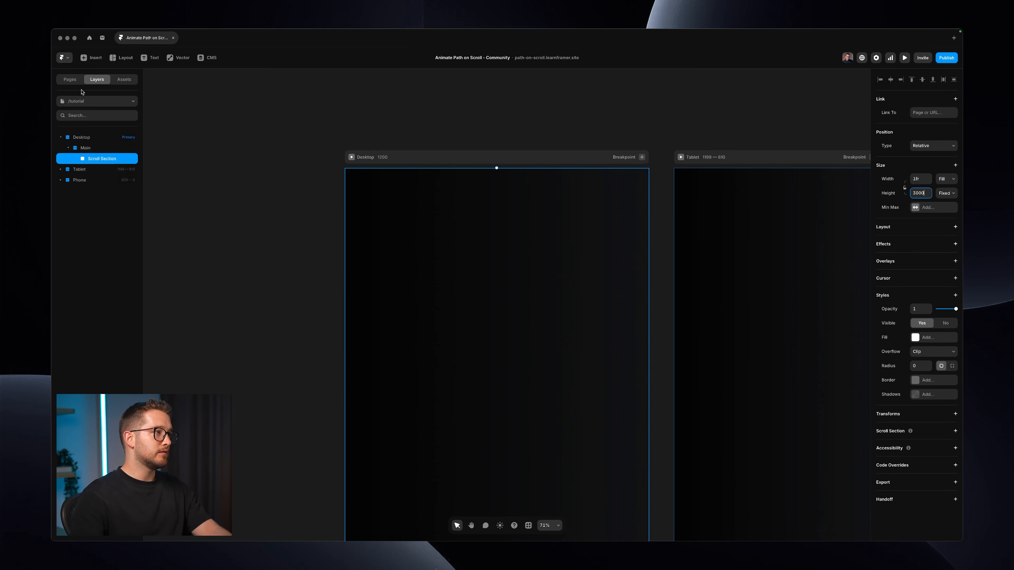
Step: Preview the Home page's logo path animation by scrolling up and down through it, and return to the /tutorial page
left_click(63, 81)
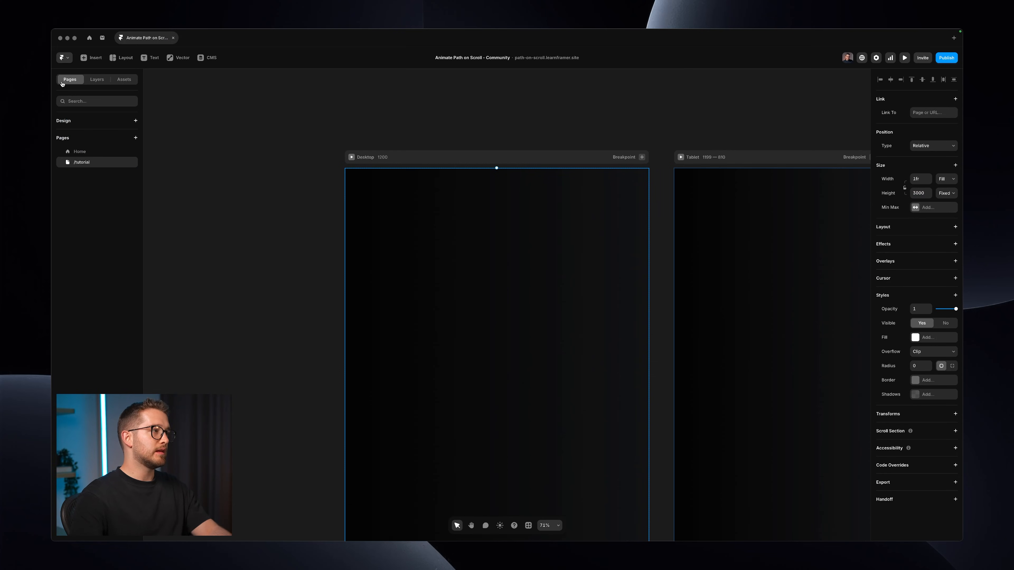
left_click(79, 152)
key("super+p")
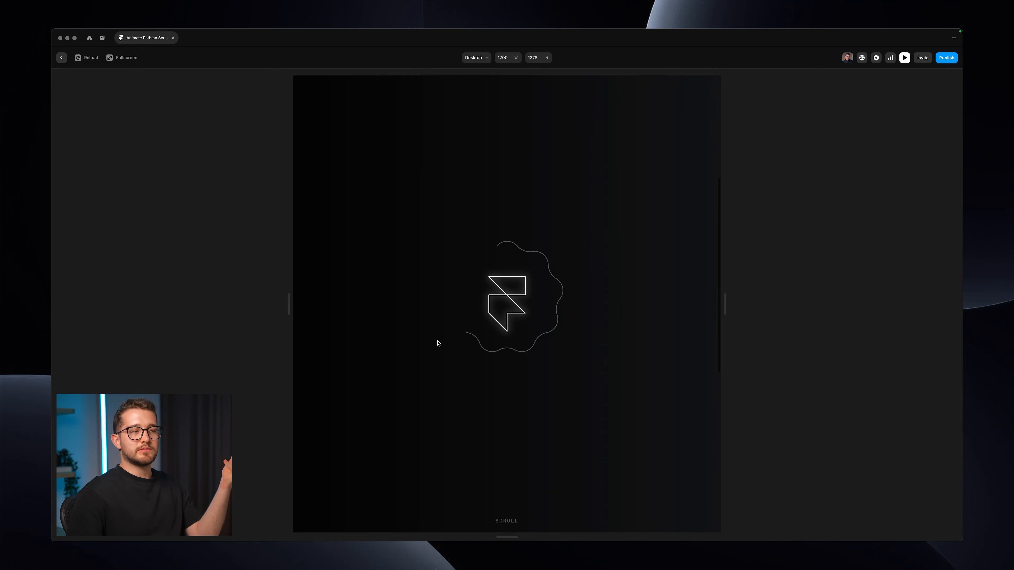
scroll(438, 342, "down", 3)
scroll(437, 343, "up", 2)
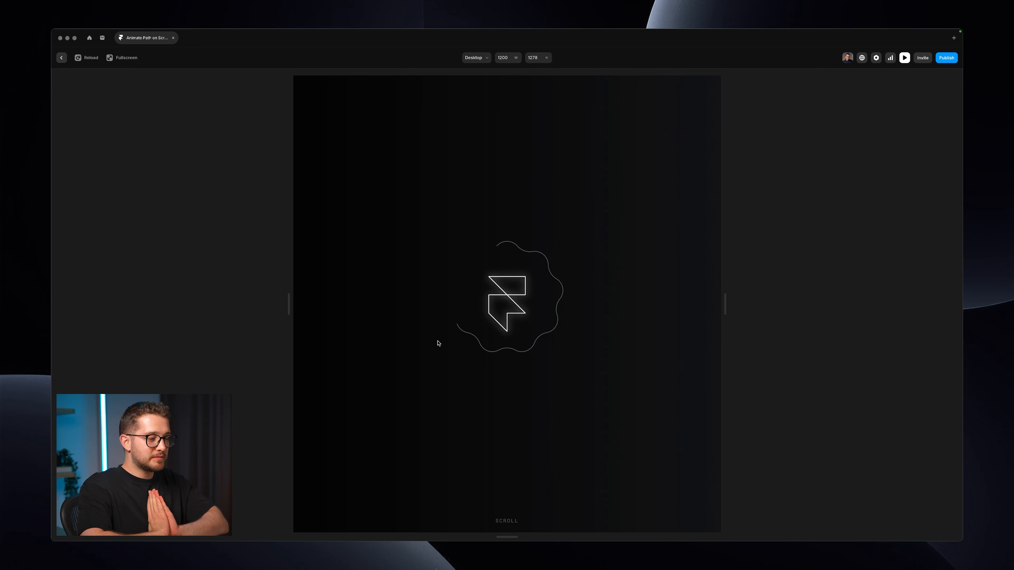
scroll(438, 343, "up", 5)
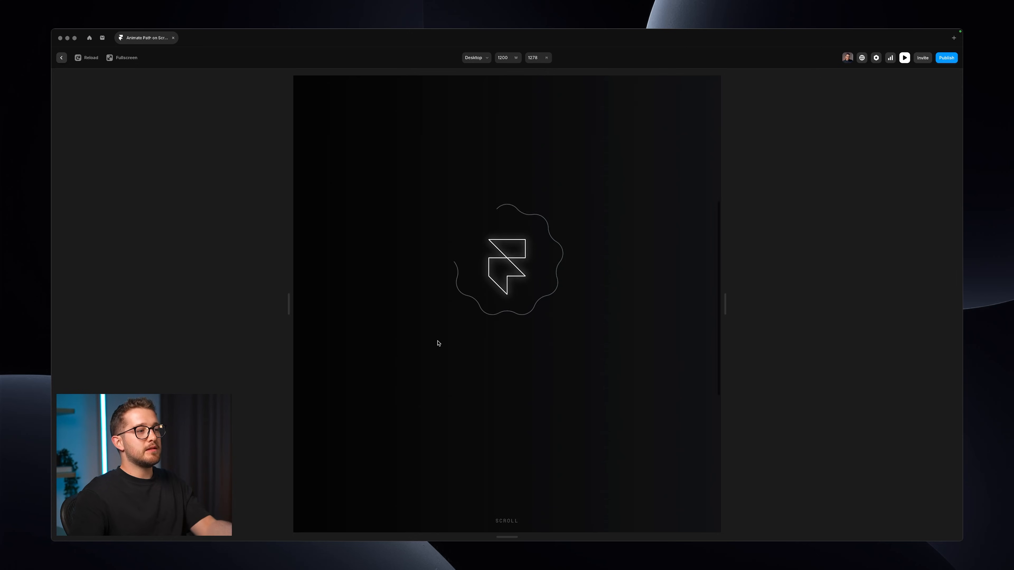
scroll(438, 343, "down", 3)
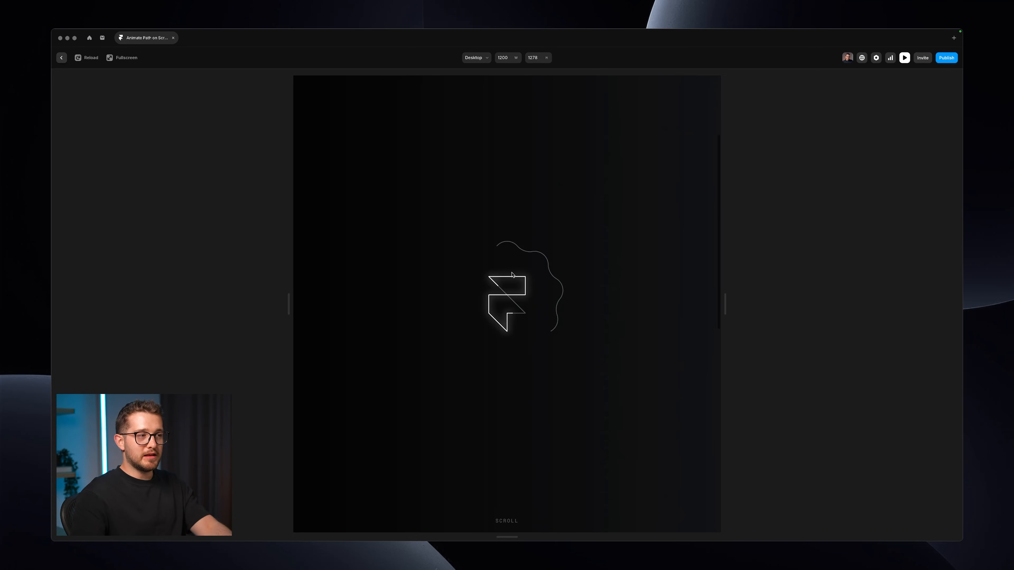
left_click_drag(476, 235, 590, 373)
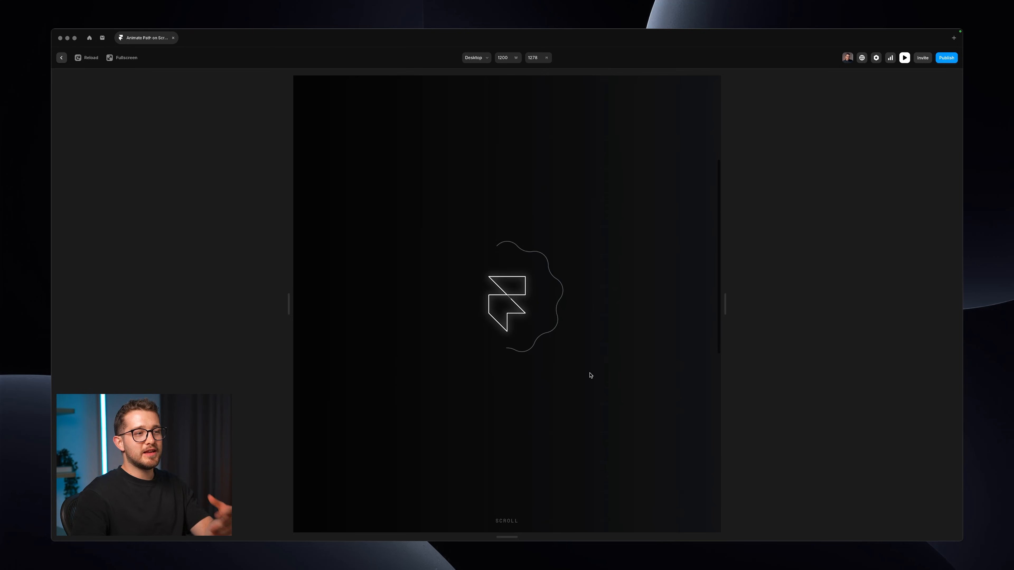
key("Escape")
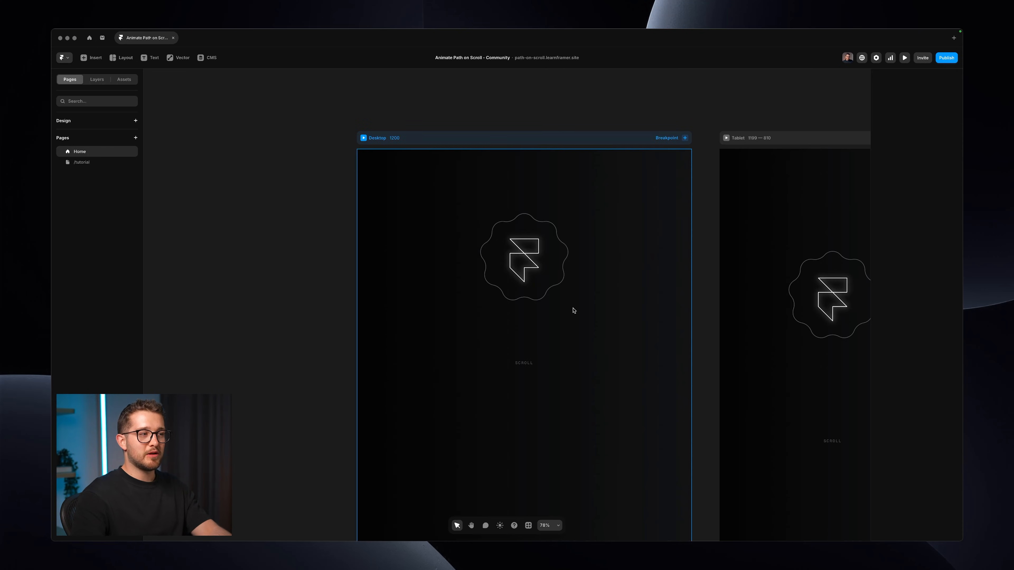
left_click(174, 124)
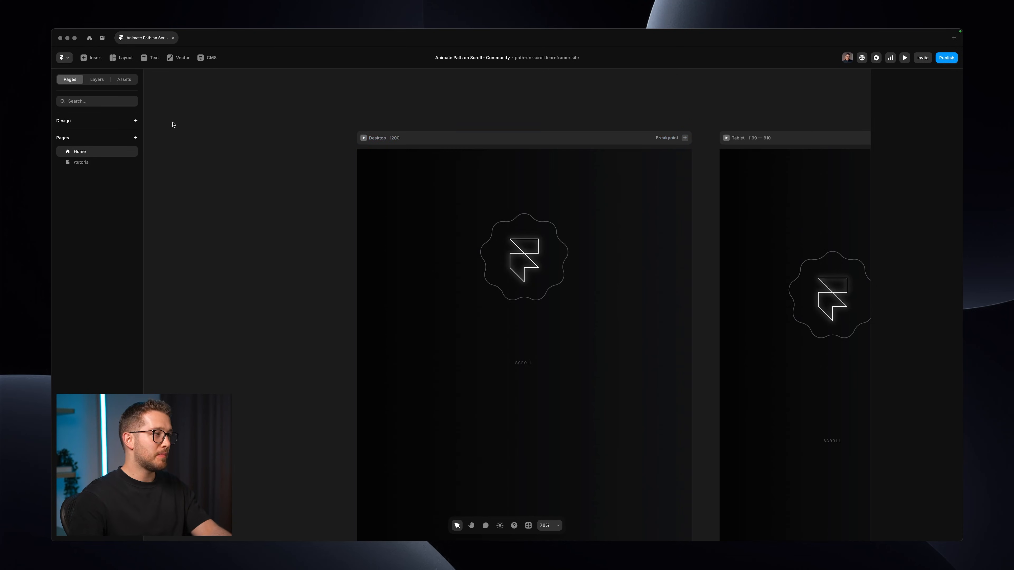
left_click(104, 163)
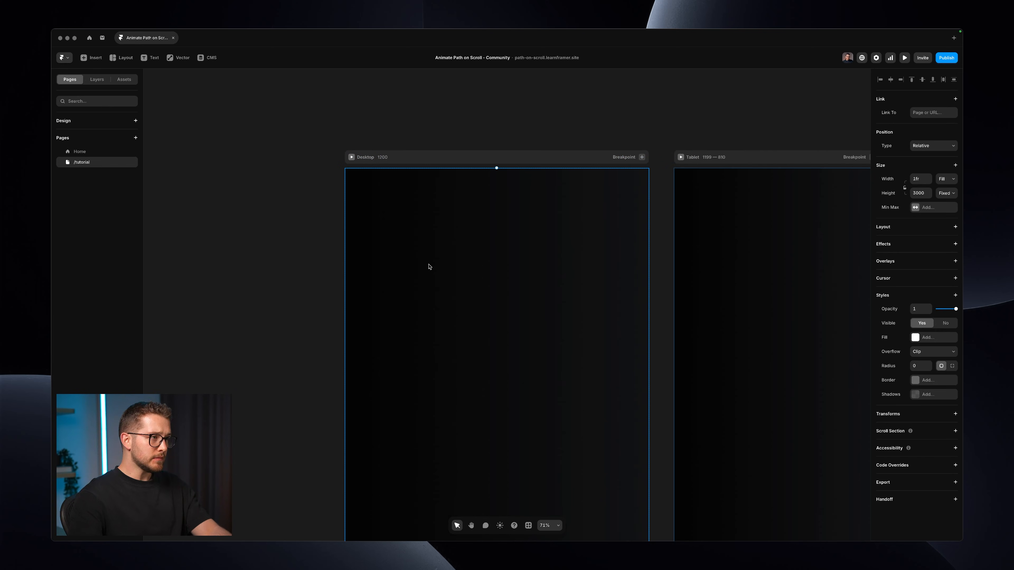
Step: Draw a white frame about 578 by 466 inside the Scroll Section and shift it slightly to the left
left_click(462, 225)
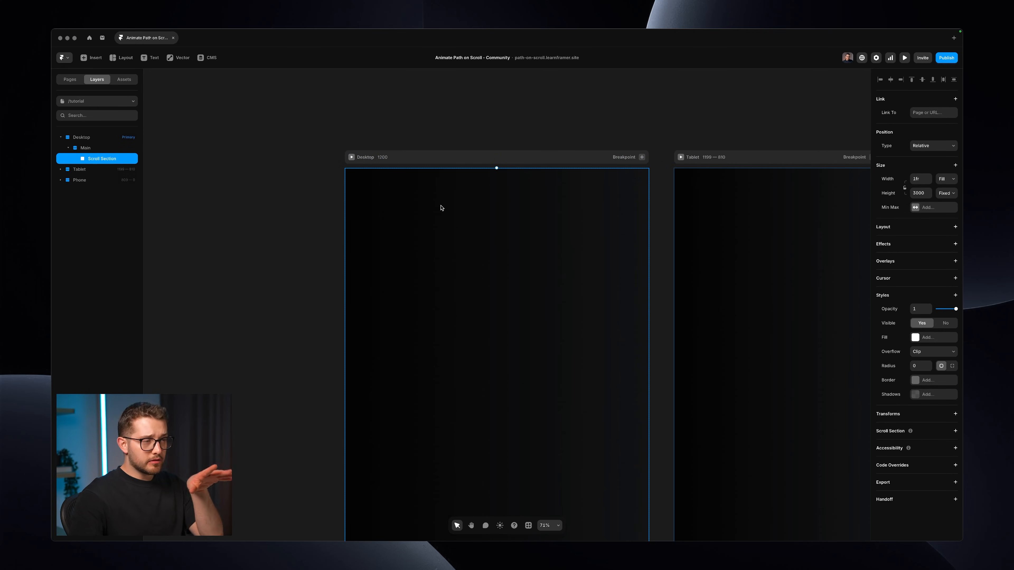
key("f")
left_click_drag(436, 230, 582, 349)
left_click(494, 207)
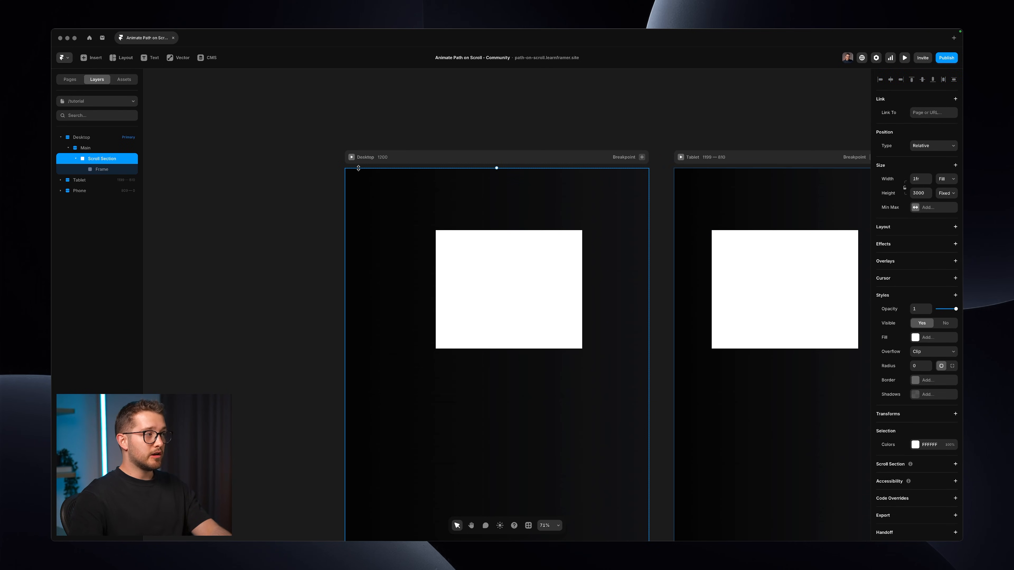
left_click_drag(509, 270, 482, 267)
left_click(493, 199)
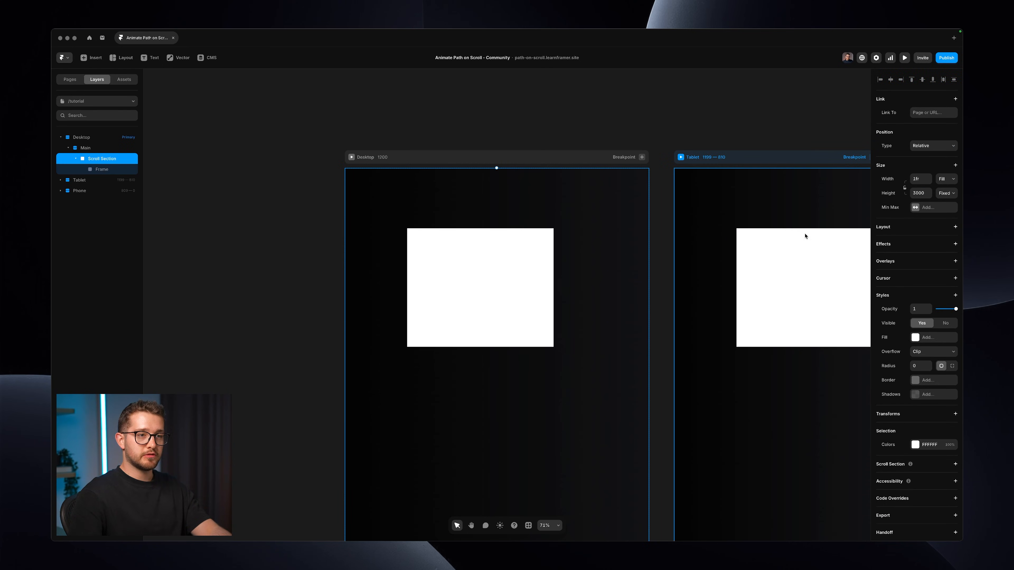
Step: Add a vertical stack layout to the Scroll Section with Distribute set to Start and a gap of 0
left_click(932, 228)
scroll(938, 236, "down", 2)
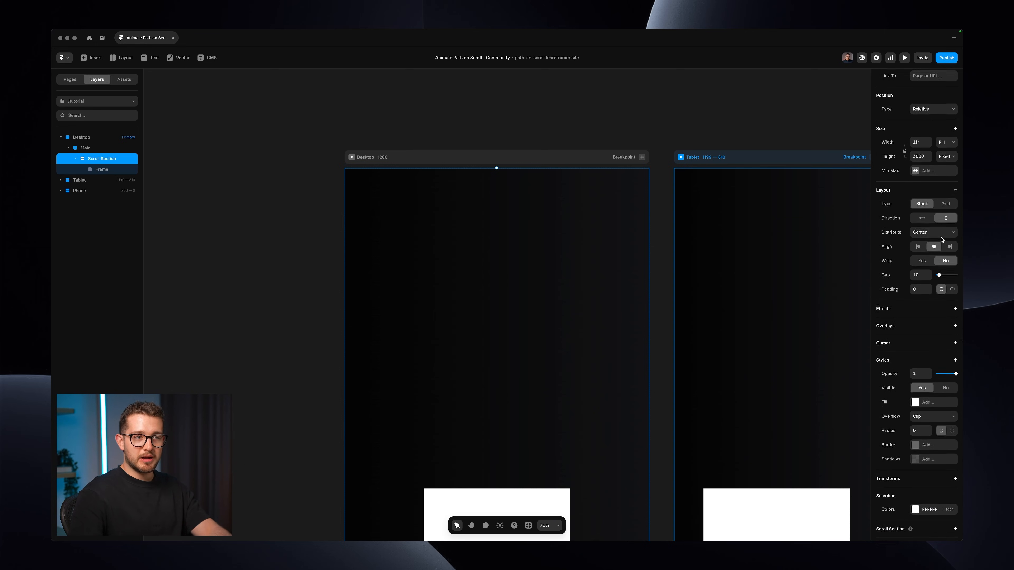
left_click(940, 228)
left_click(940, 220)
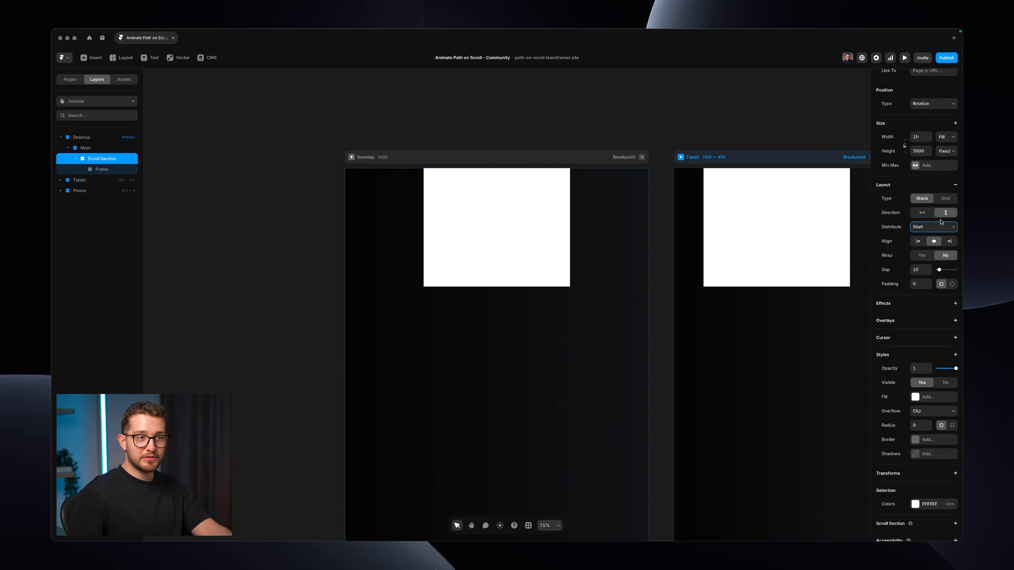
type("0")
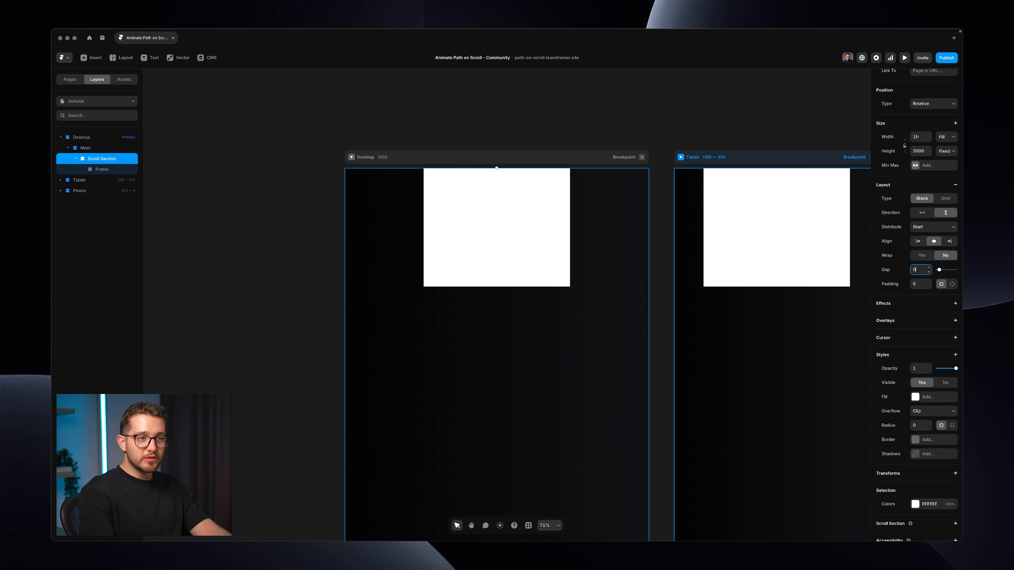
Step: Rename the inner white frame Sticky and size it with Fill width and Viewport height of 100vh
left_click(543, 237)
key("super+r")
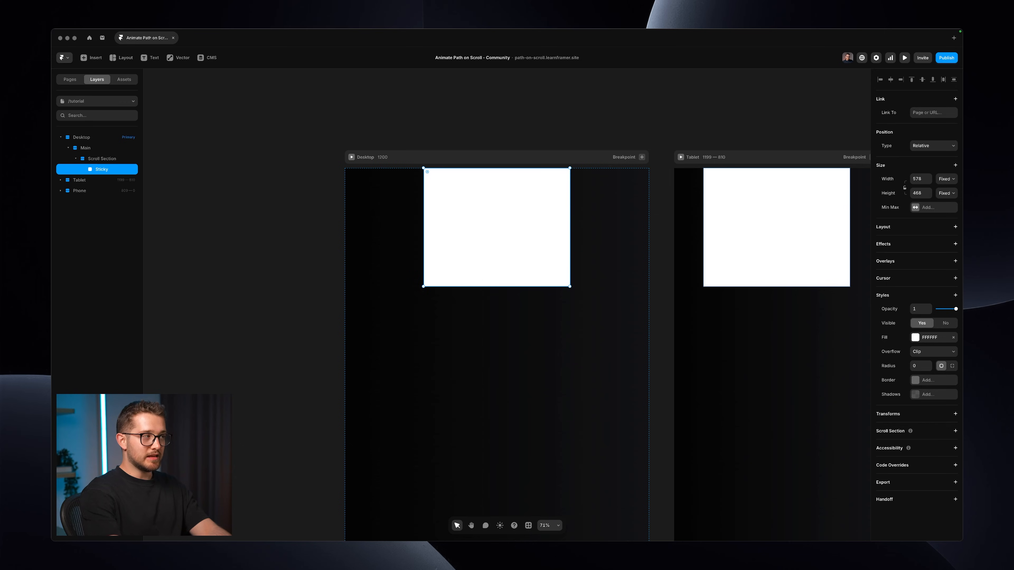
left_click(950, 180)
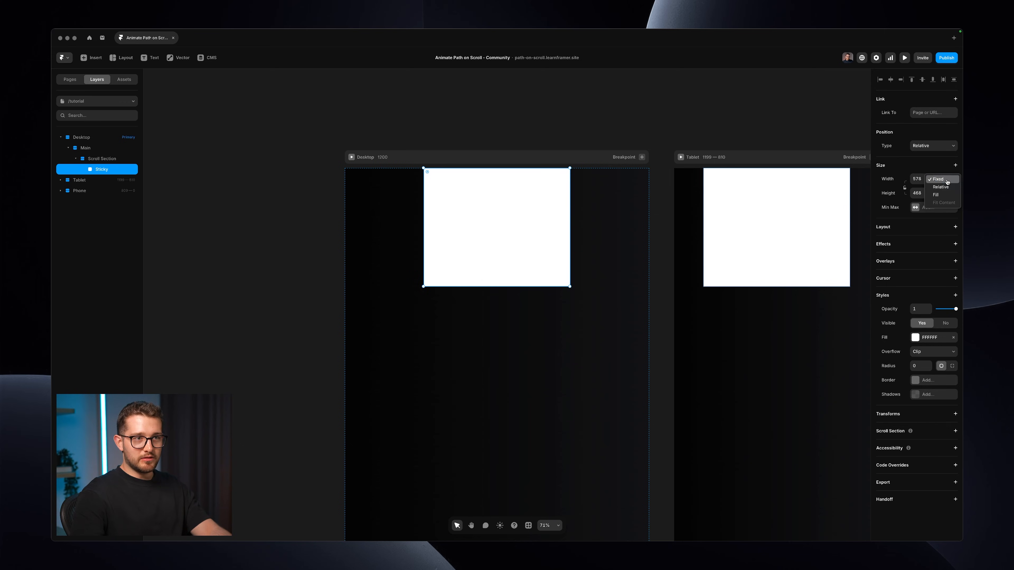
left_click(941, 195)
left_click(942, 194)
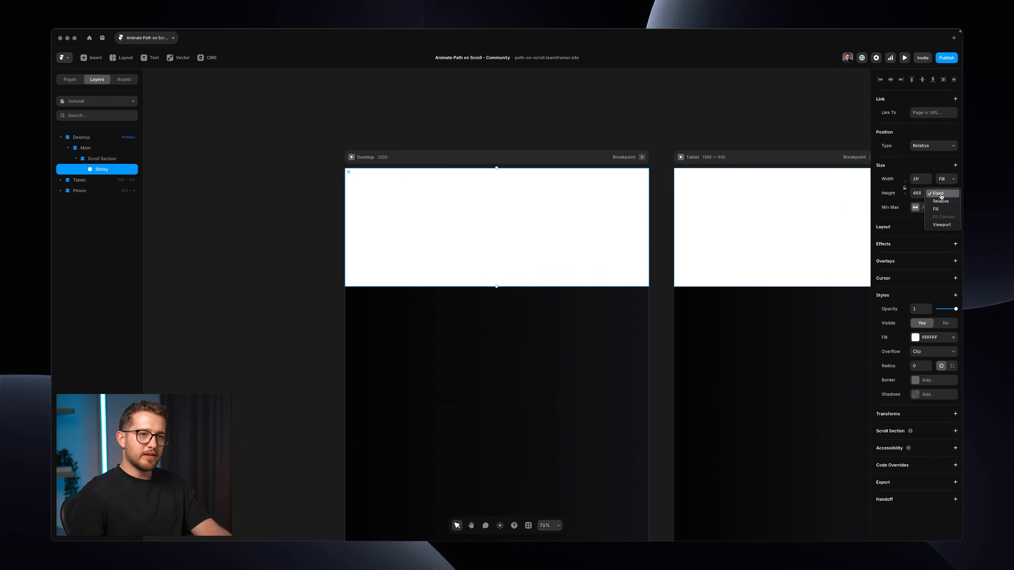
left_click(940, 224)
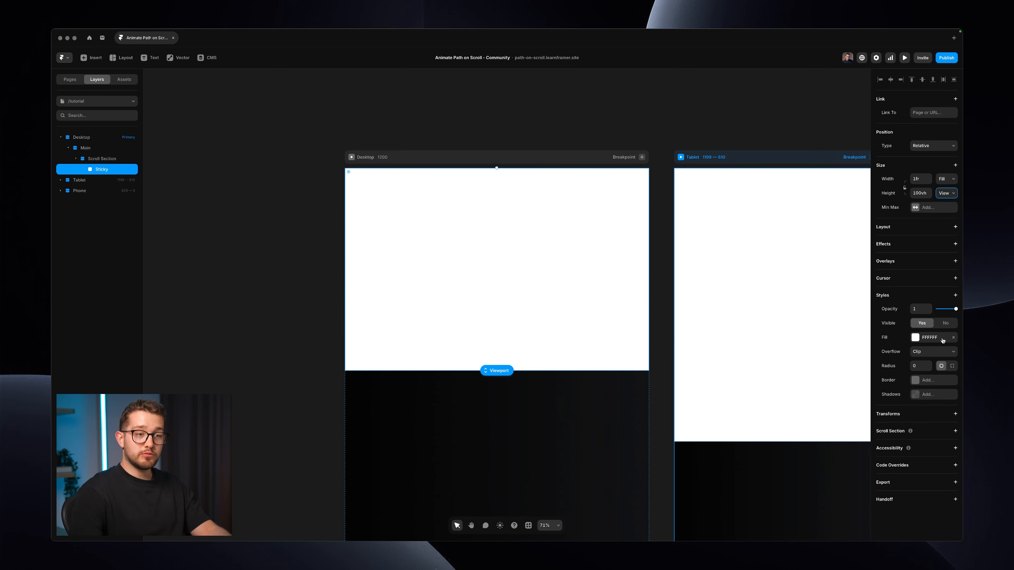
Step: Remove the Sticky frame's white fill and add a stack layout to it
left_click(953, 337)
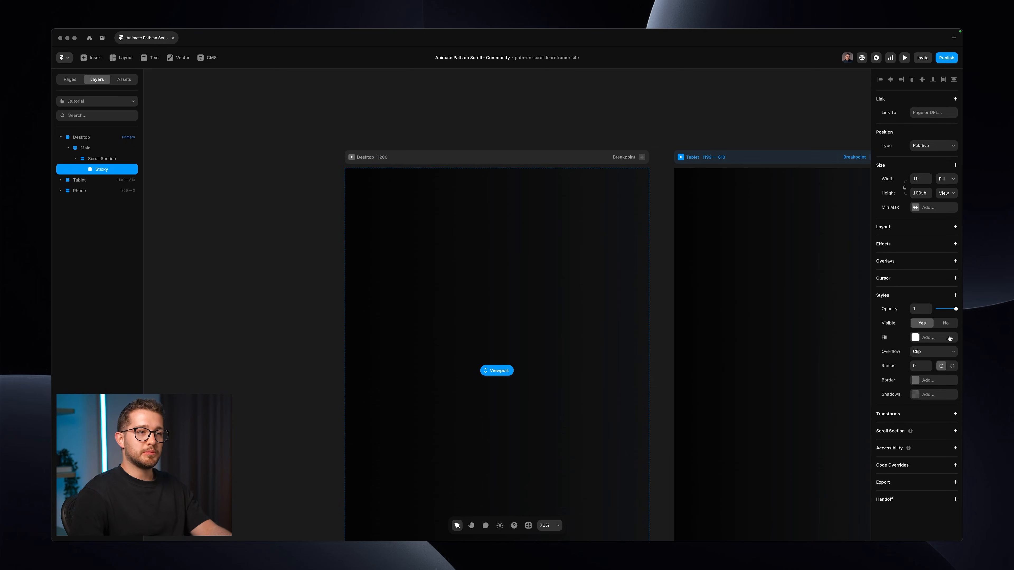
left_click(896, 227)
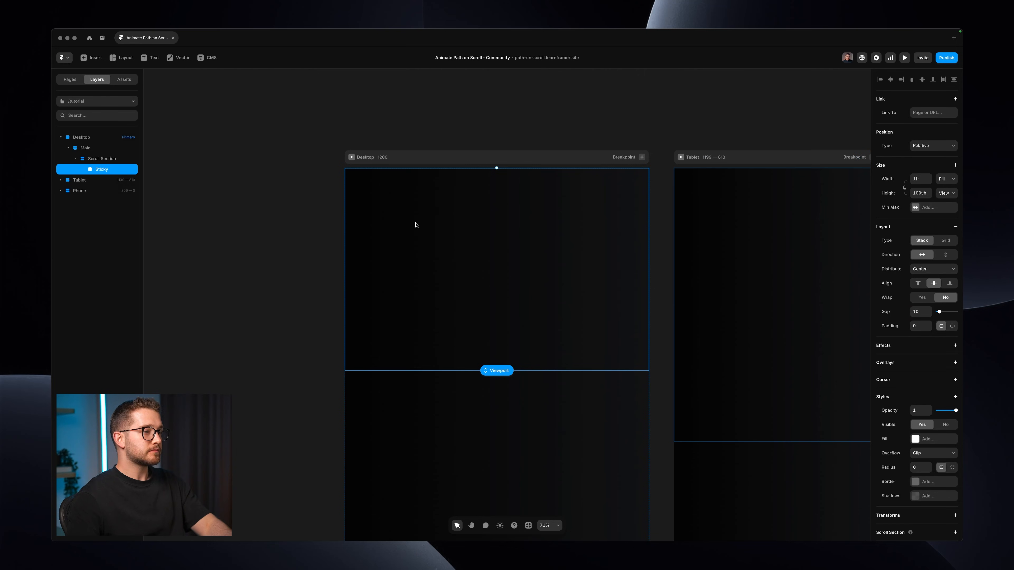
left_click(465, 125)
left_click(480, 255)
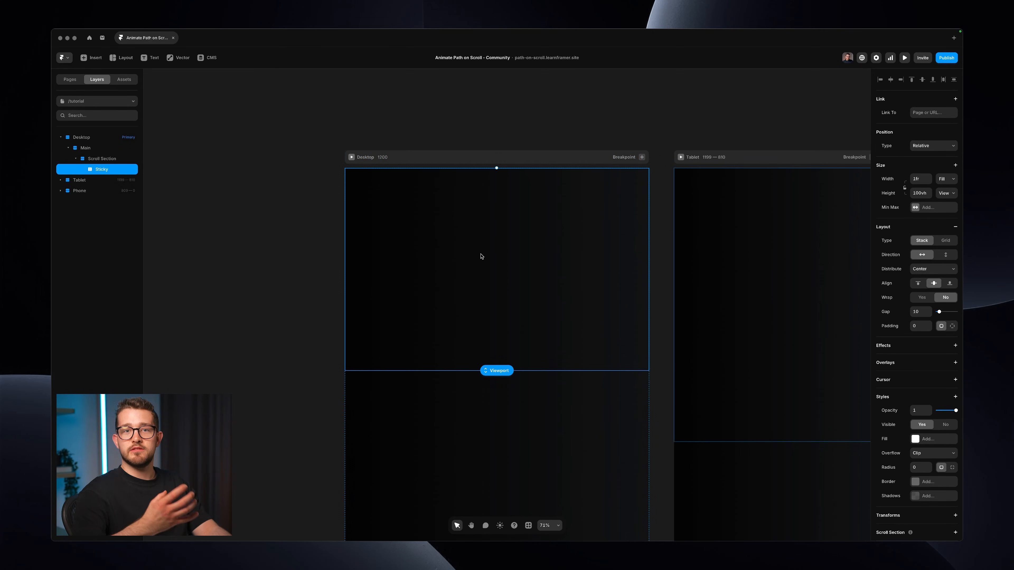
Step: Copy the Animate Path on Scroll component from its resource page in Arc and paste it into the Sticky frame in Framer
key("super+Tab")
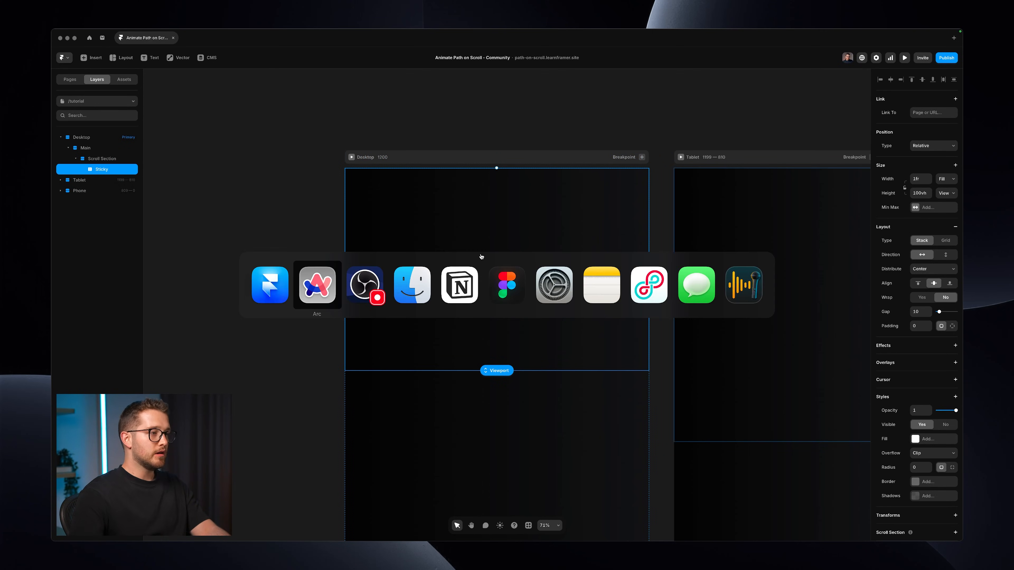
left_click(311, 280)
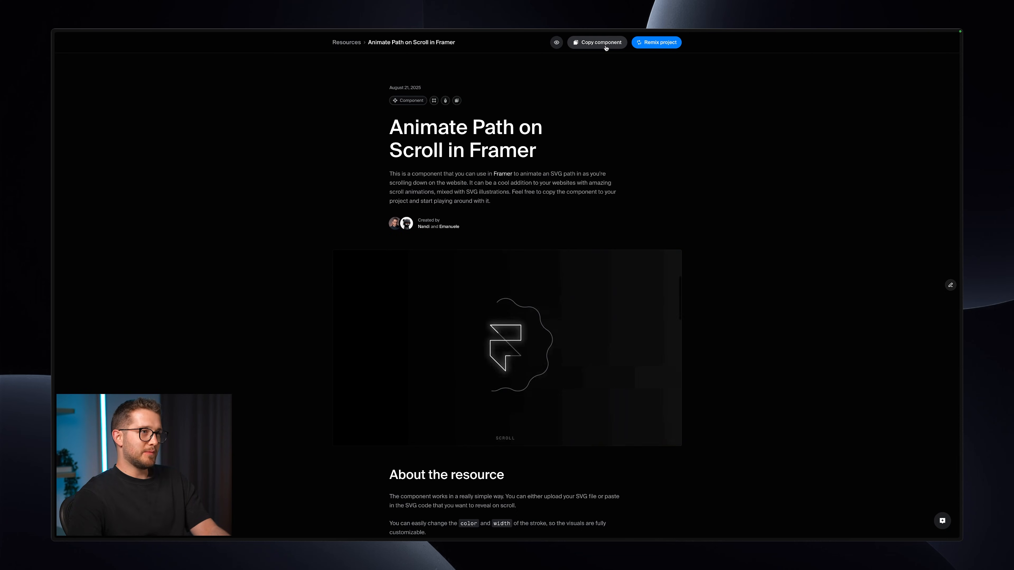
left_click(597, 43)
key("super+Tab")
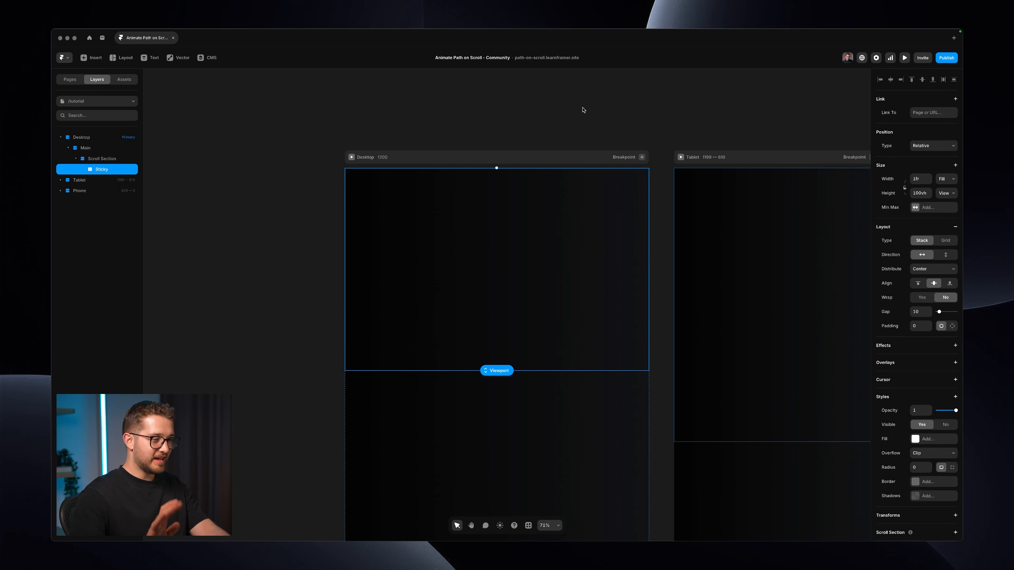
key("super+v")
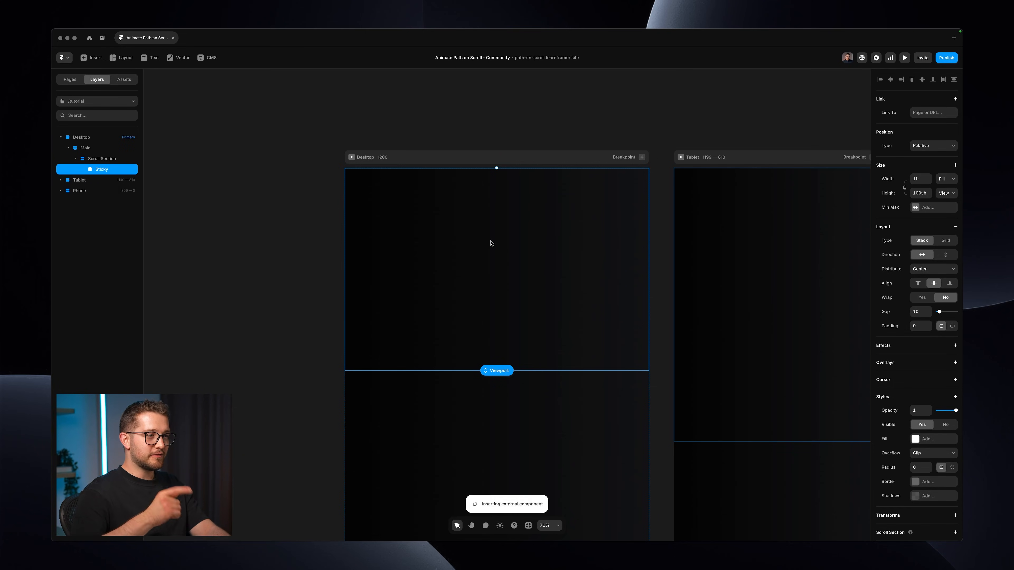
scroll(490, 243, "left", 1)
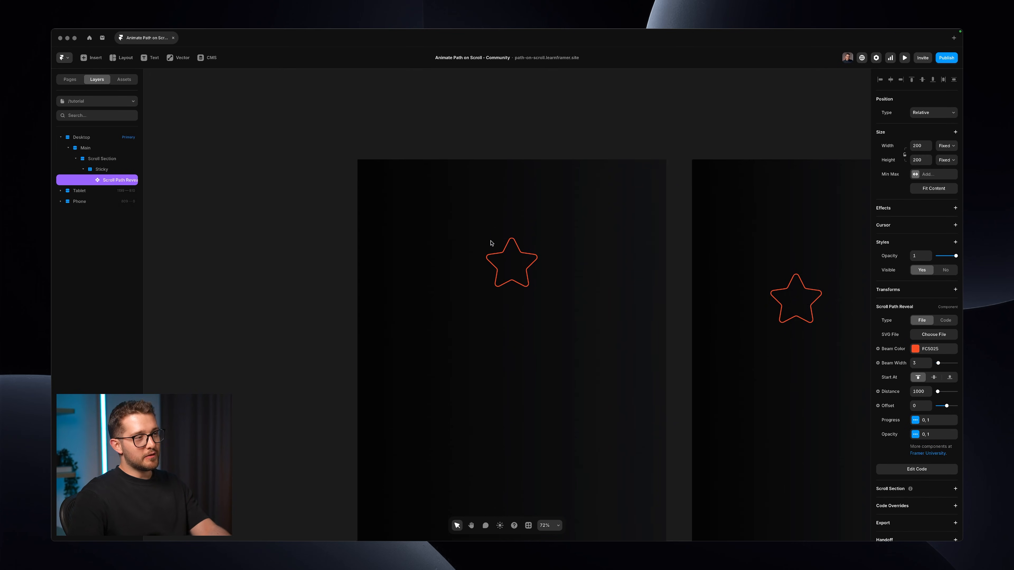
Step: Set the Scroll Path Reveal component's beam color to white (FFFFFF) and its beam width to 12
scroll(491, 243, "up", 5)
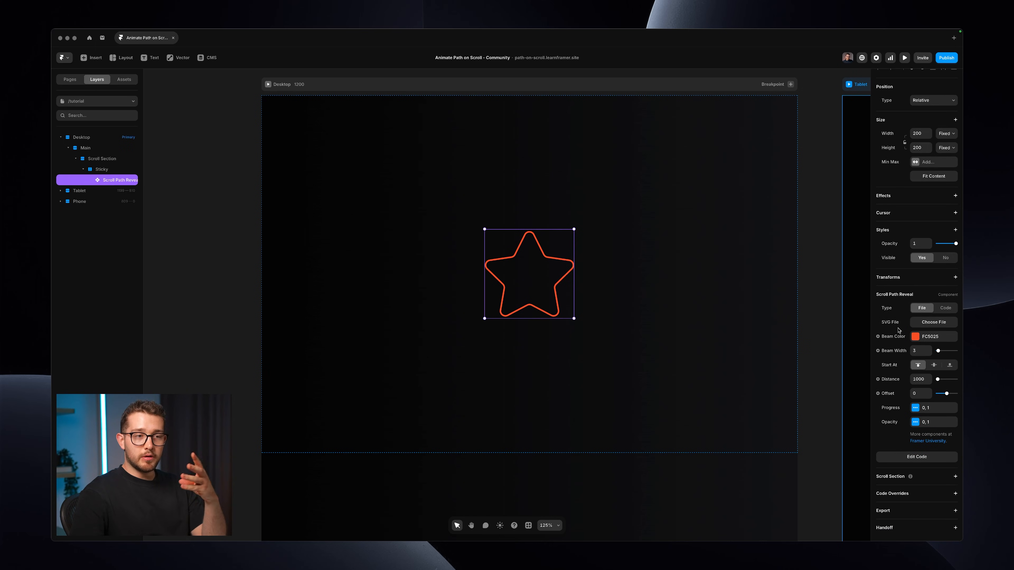
left_click(918, 339)
left_click_drag(846, 340, 770, 332)
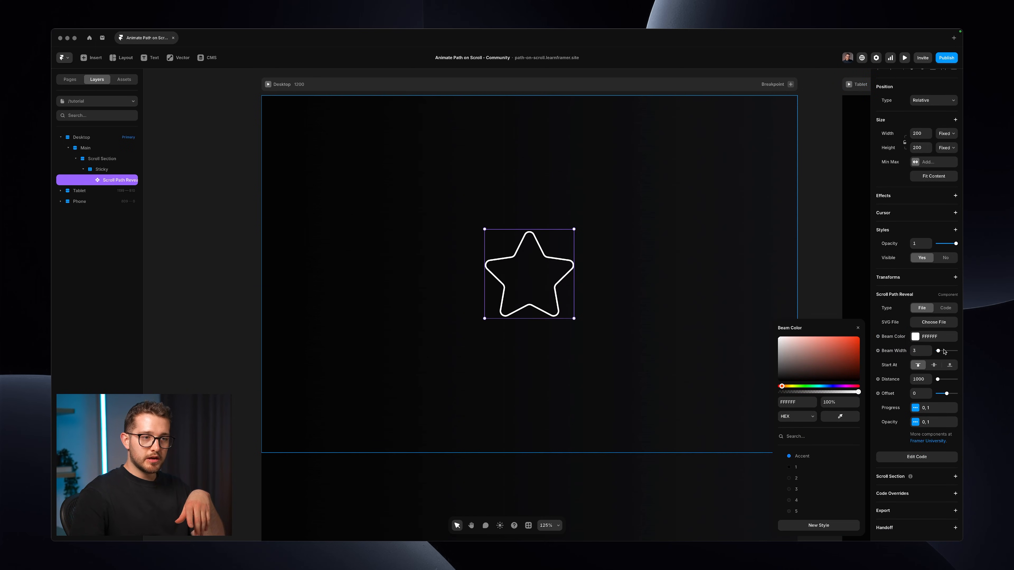
left_click_drag(944, 352, 942, 351)
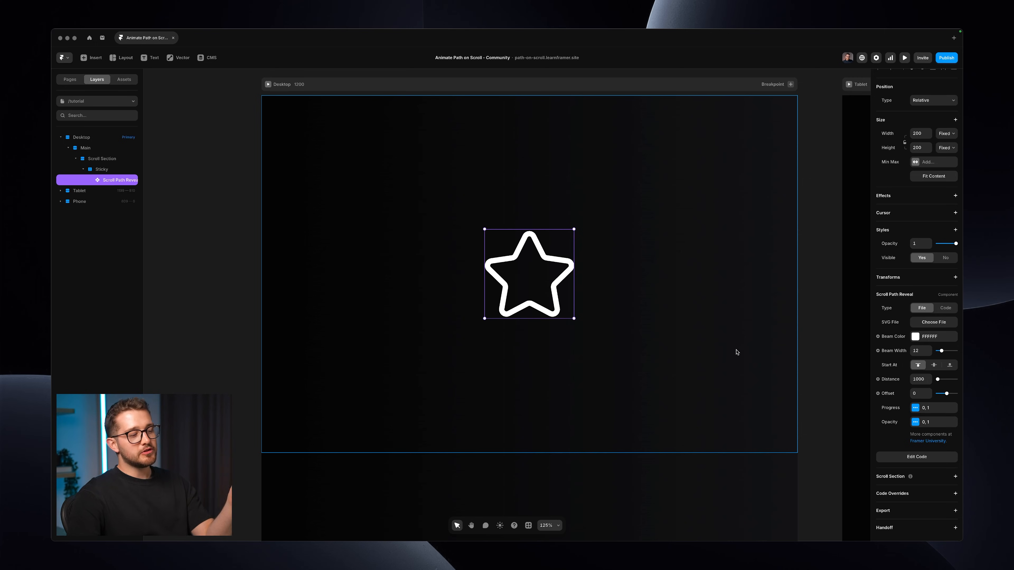
Step: Draw an open S-shaped vector path with smooth curves, about 116 by 277, on the empty canvas beside the Desktop breakpoint
scroll(736, 351, "left", 2)
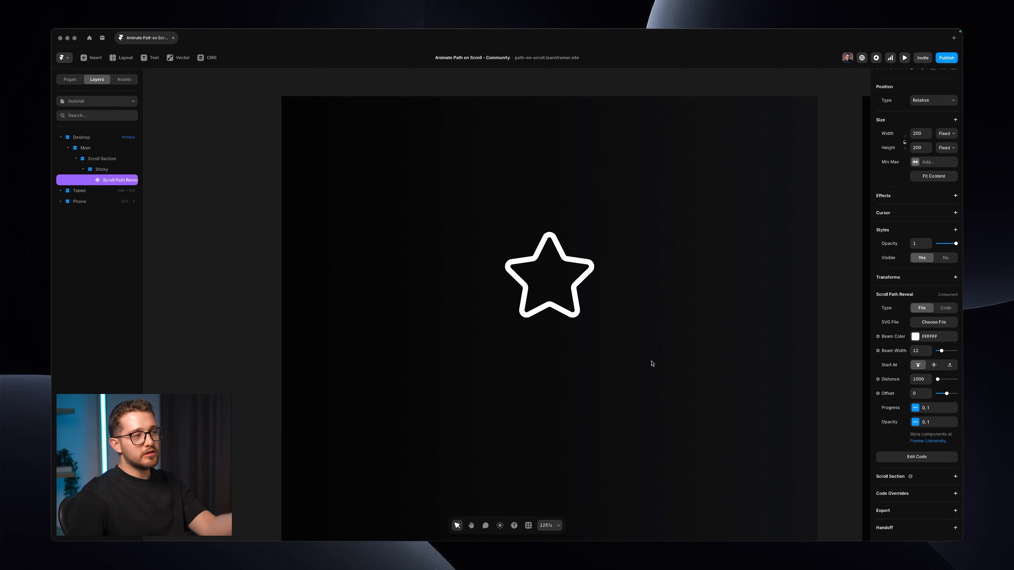
scroll(560, 271, "down", 3)
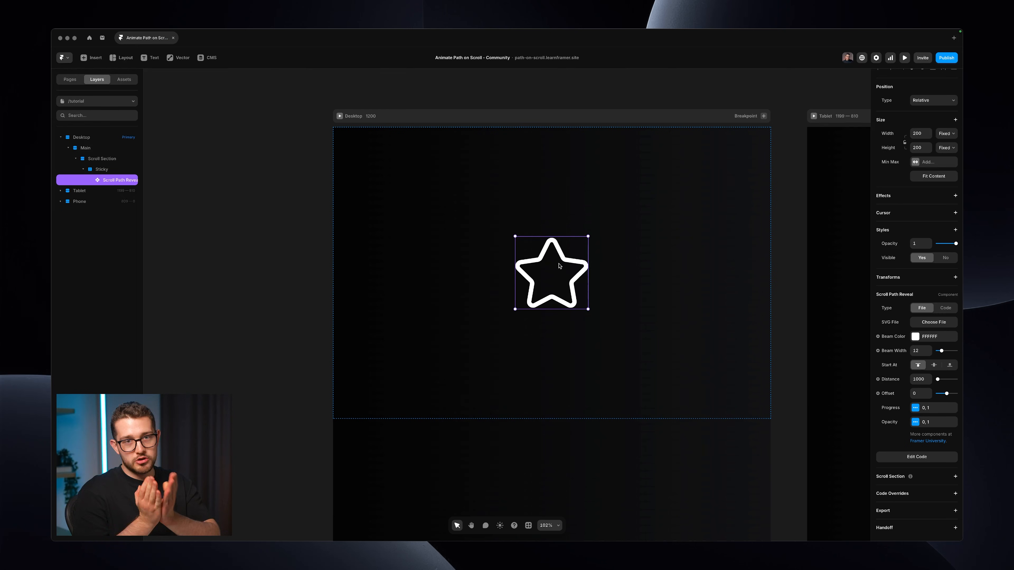
scroll(559, 266, "left", 6)
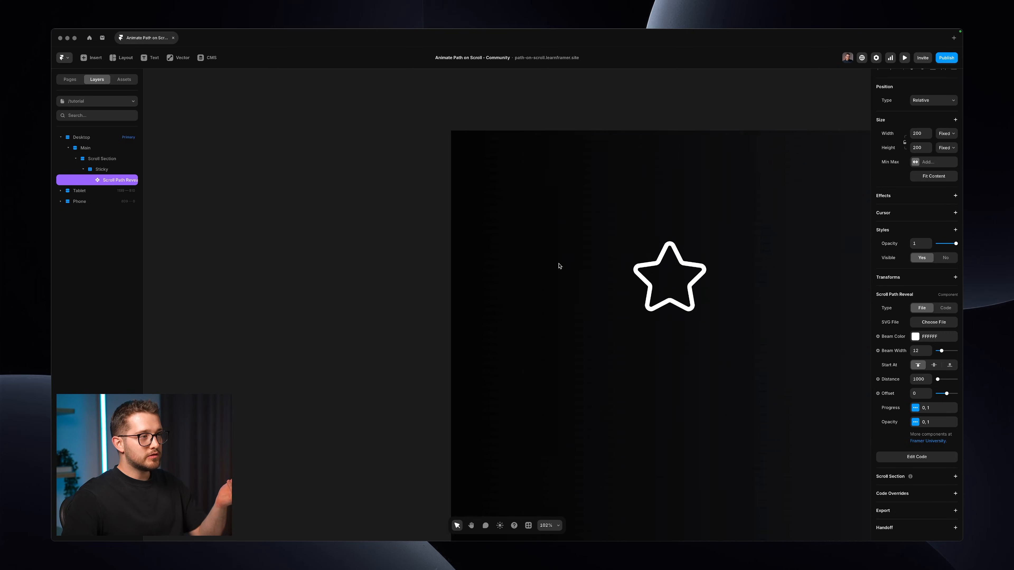
left_click(468, 243)
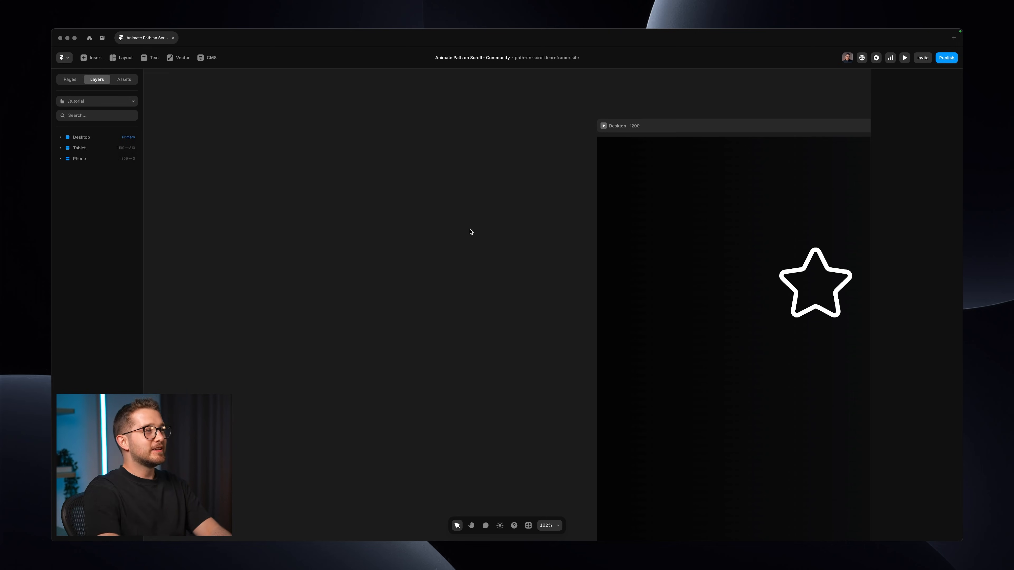
left_click(178, 61)
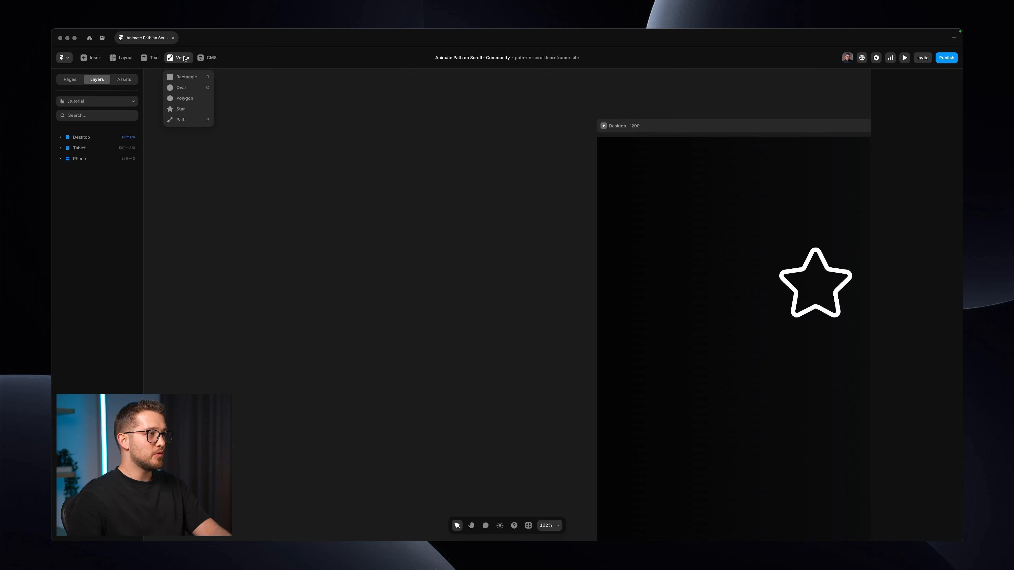
left_click(189, 120)
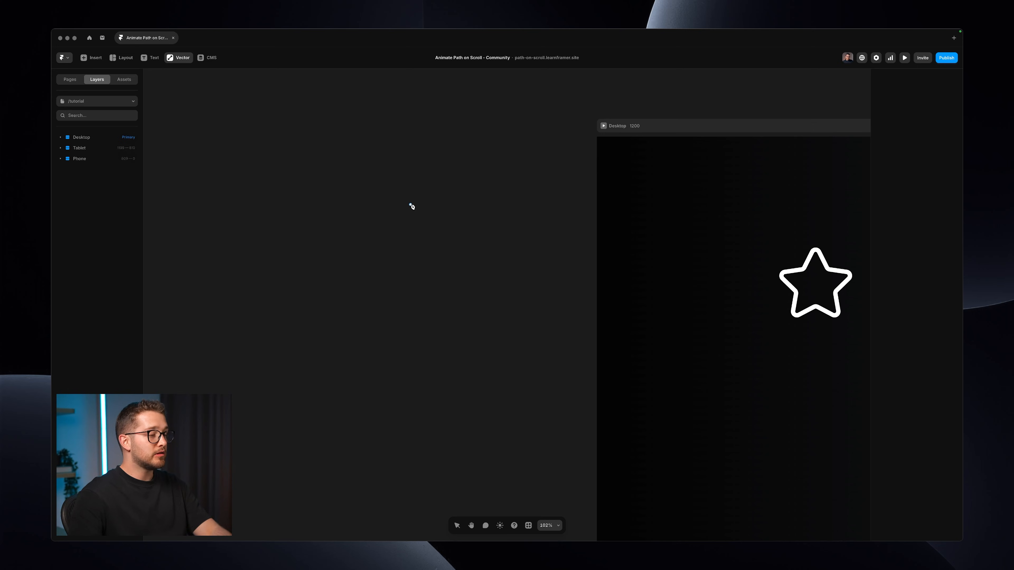
left_click(446, 184)
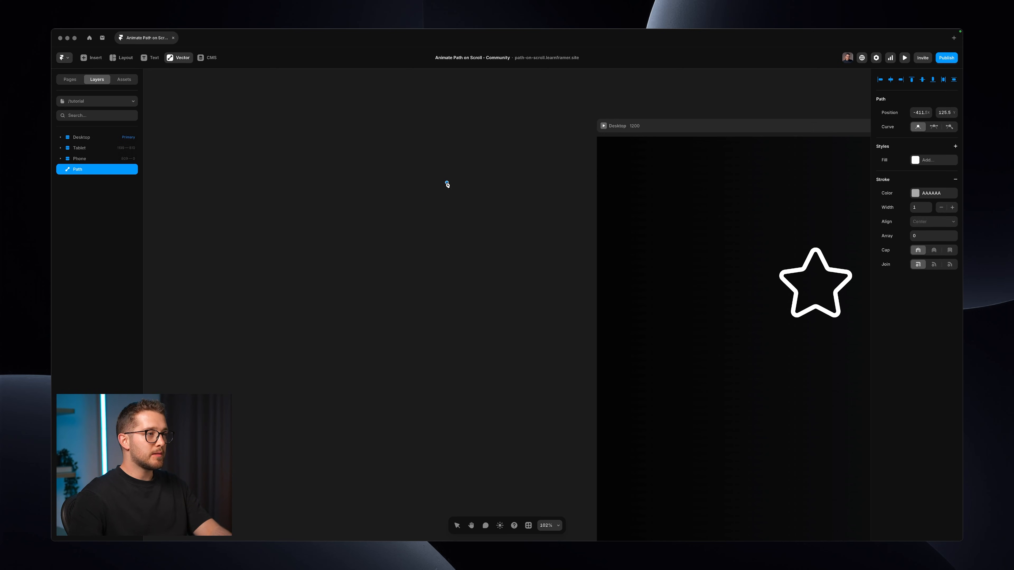
left_click_drag(476, 212, 479, 247)
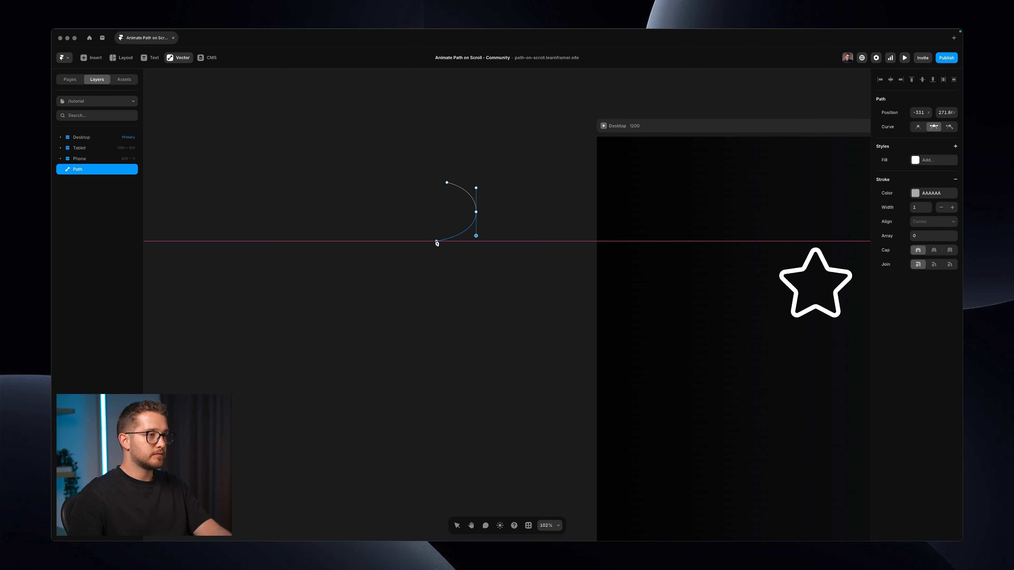
left_click_drag(434, 242, 469, 315)
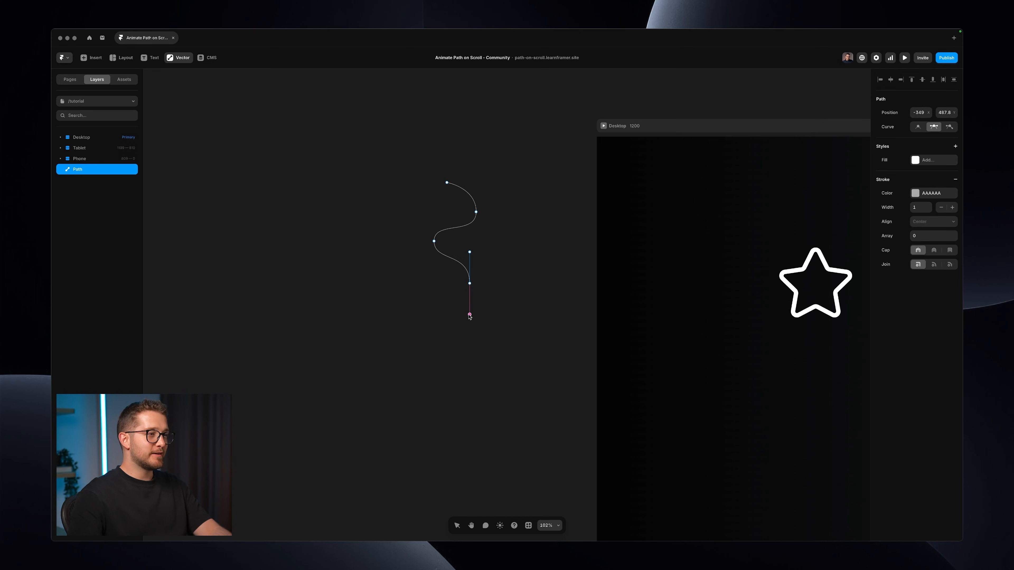
key("Escape")
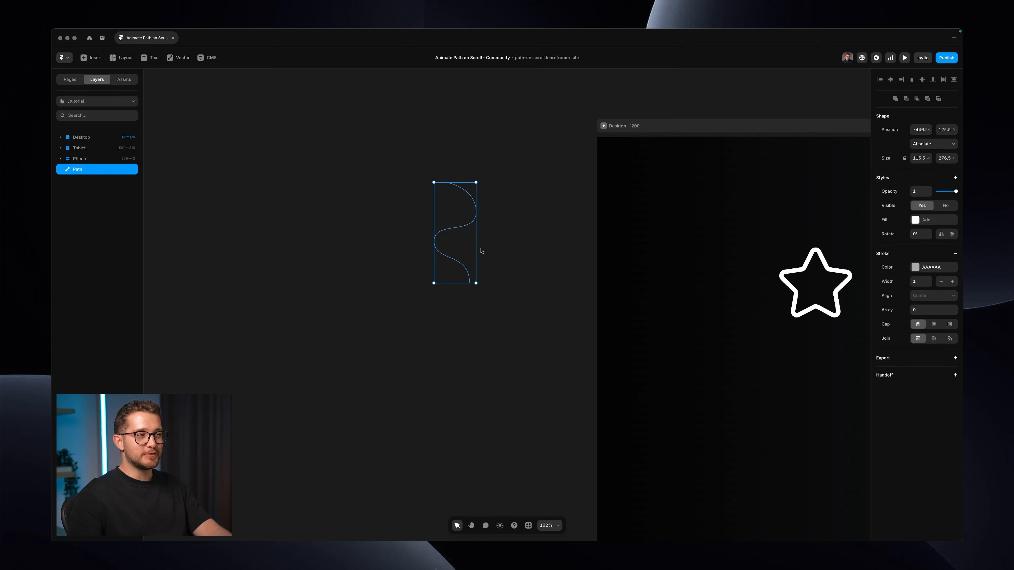
Step: Move the curved path slightly right and up on the canvas, to about X -405, Y 118.5
left_click(482, 251)
left_click(469, 225)
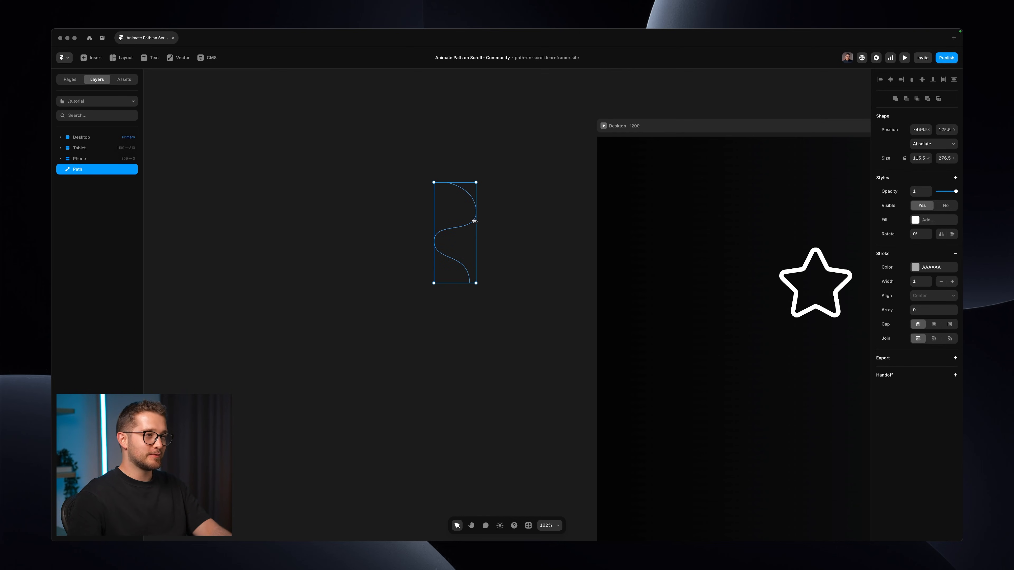
left_click_drag(473, 223, 488, 219)
Step: Copy the curved path as SVG code
scroll(488, 220, "up", 4)
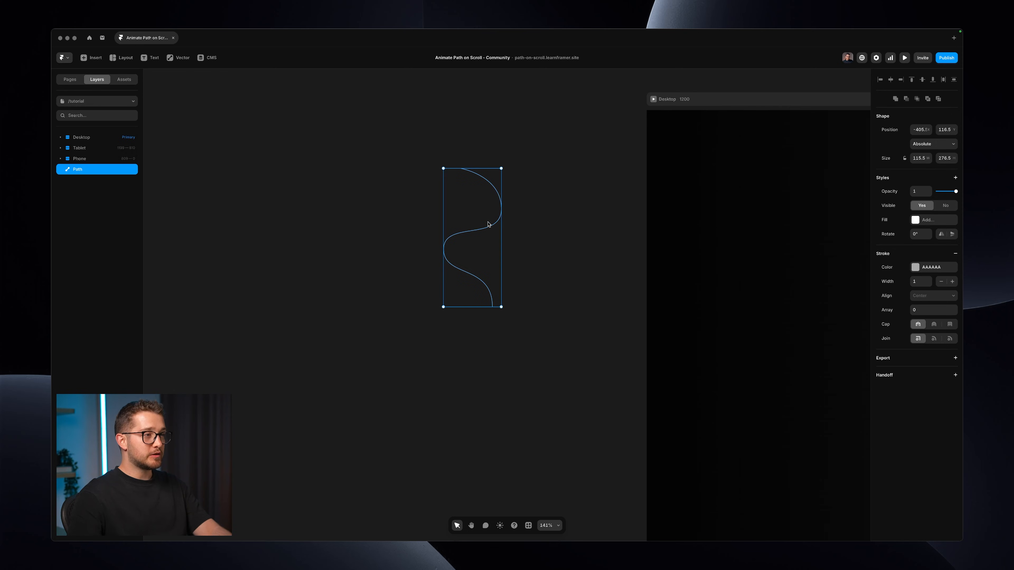
scroll(488, 224, "up", 4)
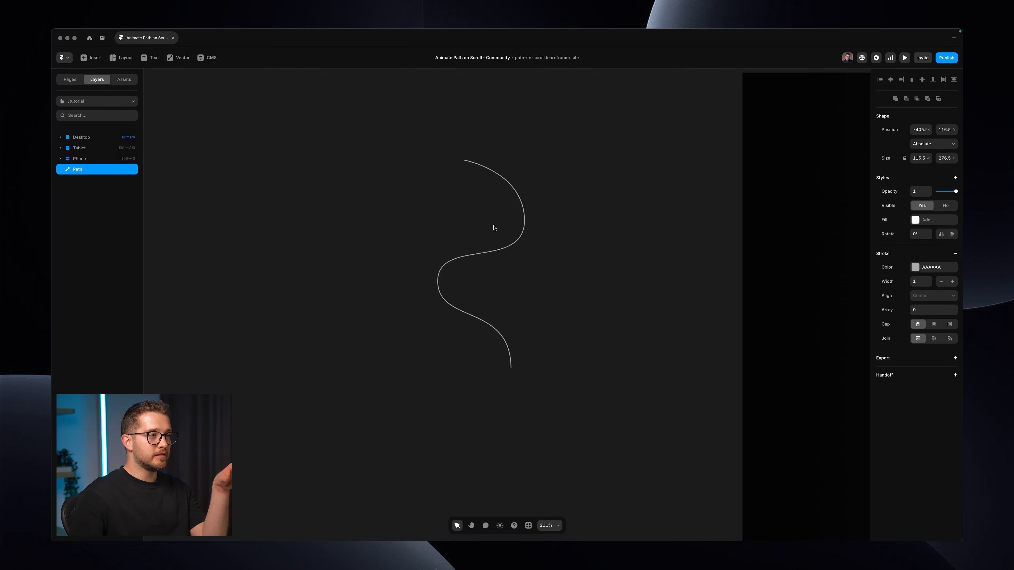
right_click(508, 249)
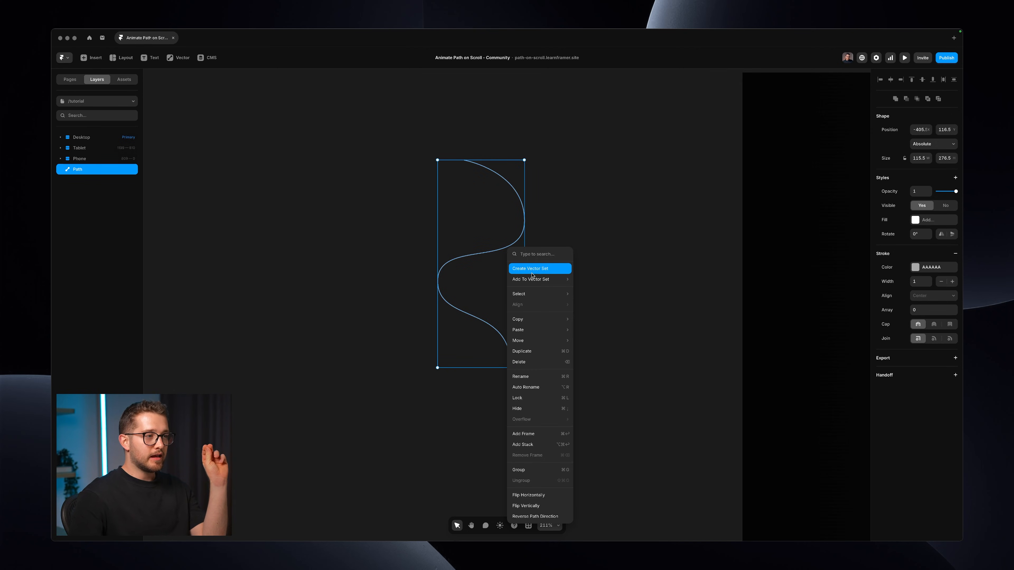
mouse_move(538, 329)
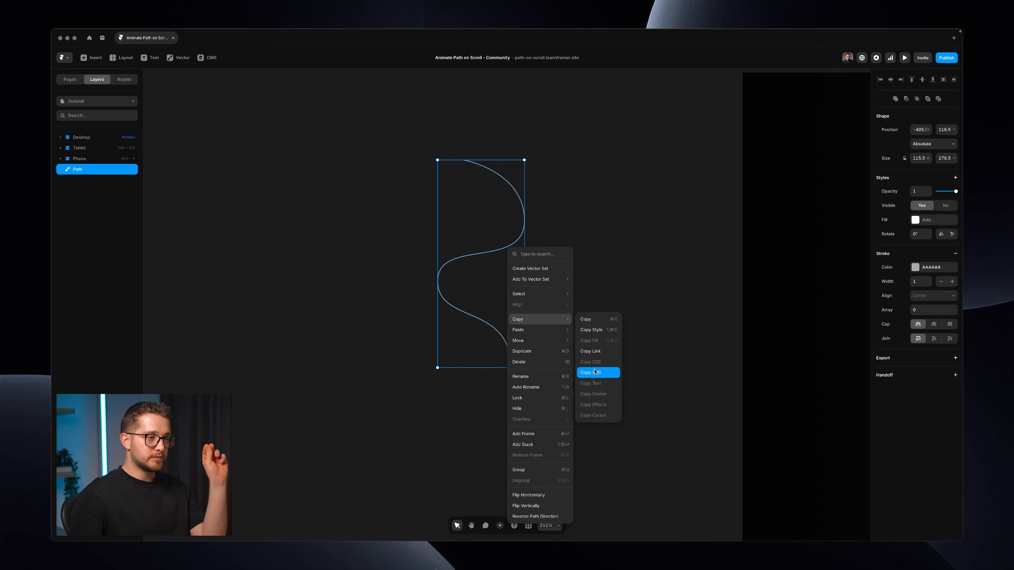
left_click(594, 372)
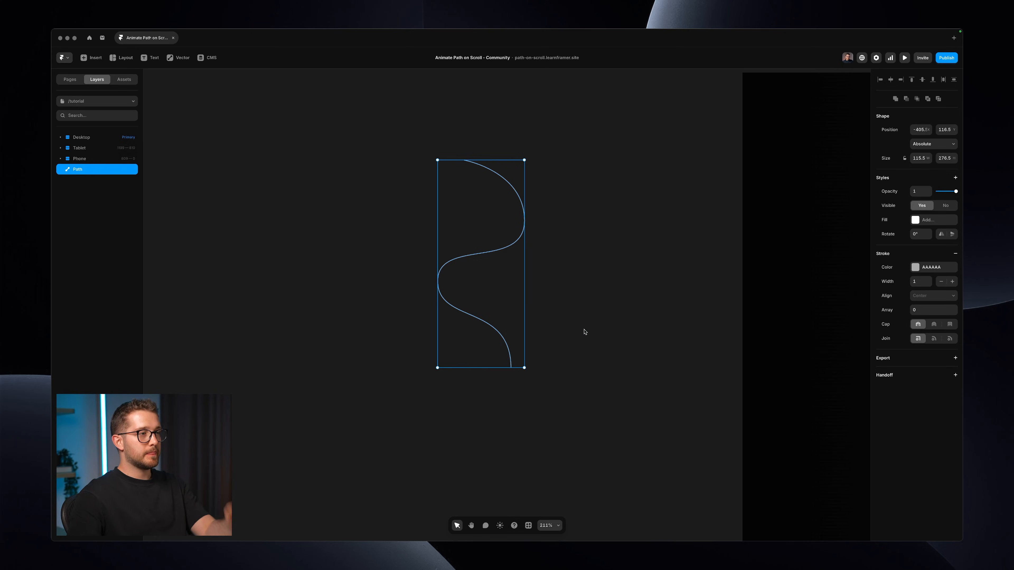
Step: Set the Scroll Path Reveal component's Type to Code and paste the copied SVG code of the curved path into it
scroll(584, 332, "down", 3)
left_click(584, 332)
scroll(584, 332, "right", 10)
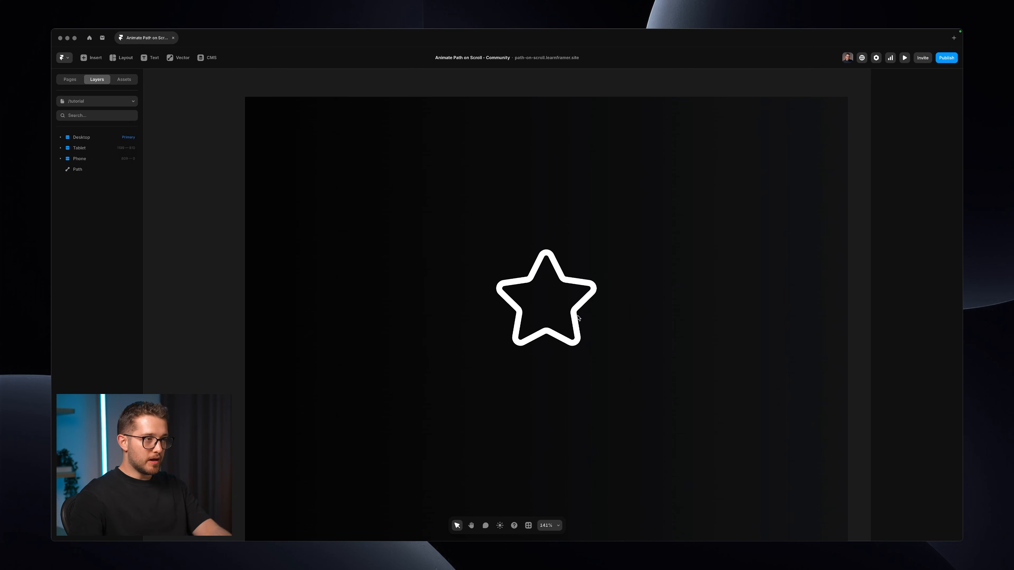
left_click(572, 304)
scroll(570, 304, "down", 2)
scroll(571, 303, "right", 2)
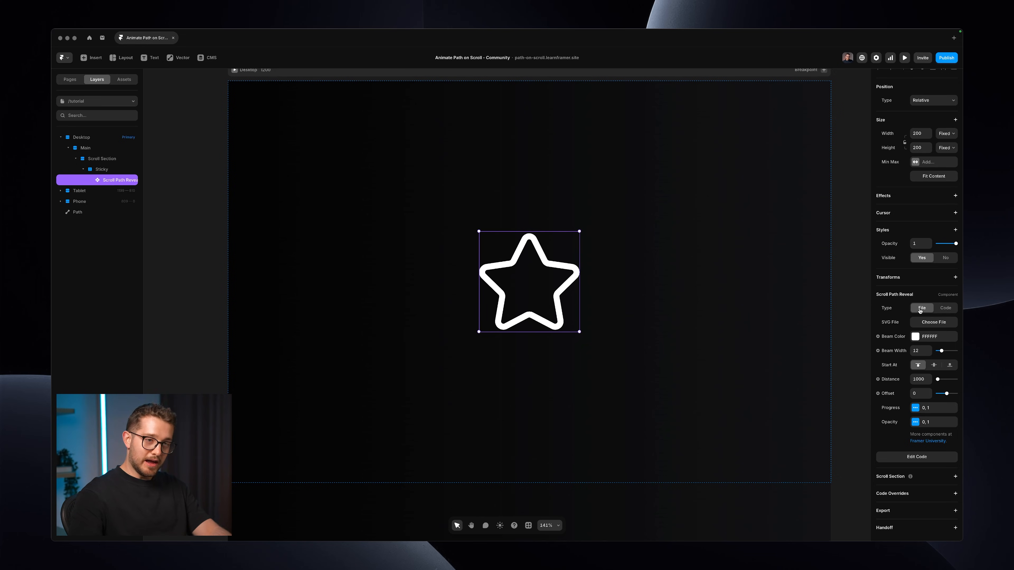
left_click(937, 308)
left_click(933, 324)
key("ctrl+v")
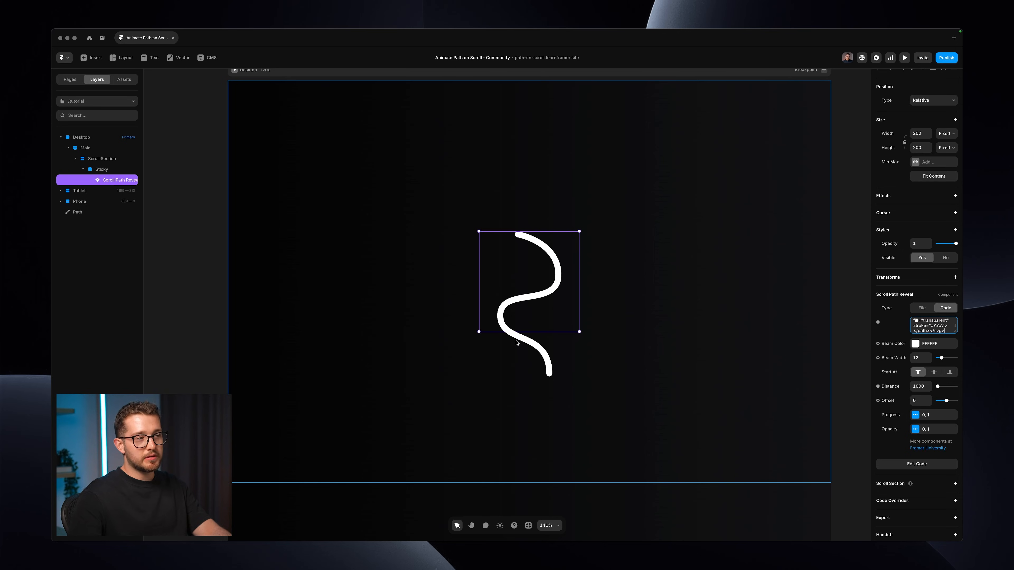
Step: Compare the component with the original path and stretch the component's height to 290 so its frame encloses the whole curve
scroll(516, 343, "down", 5)
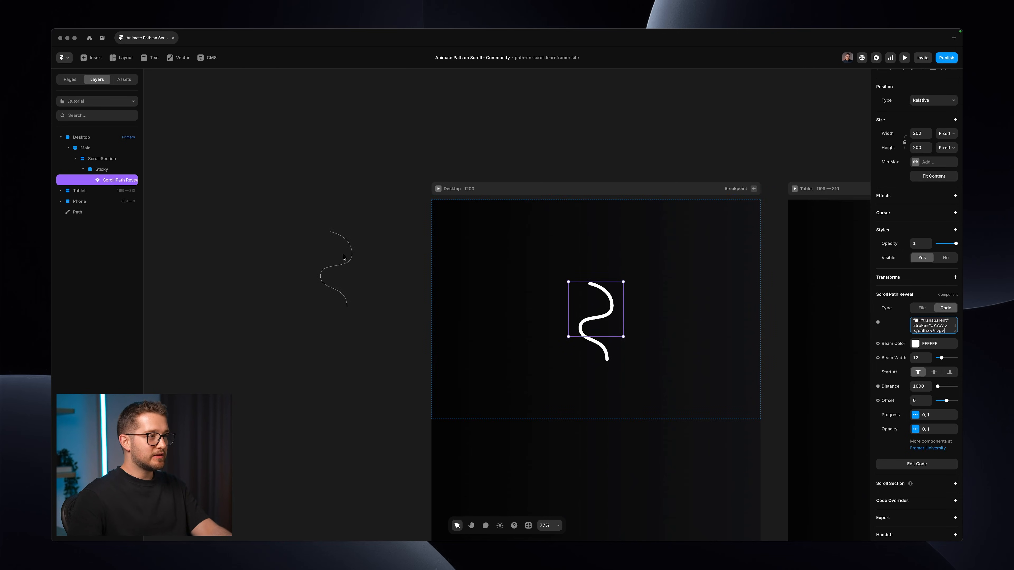
scroll(342, 261, "up", 6)
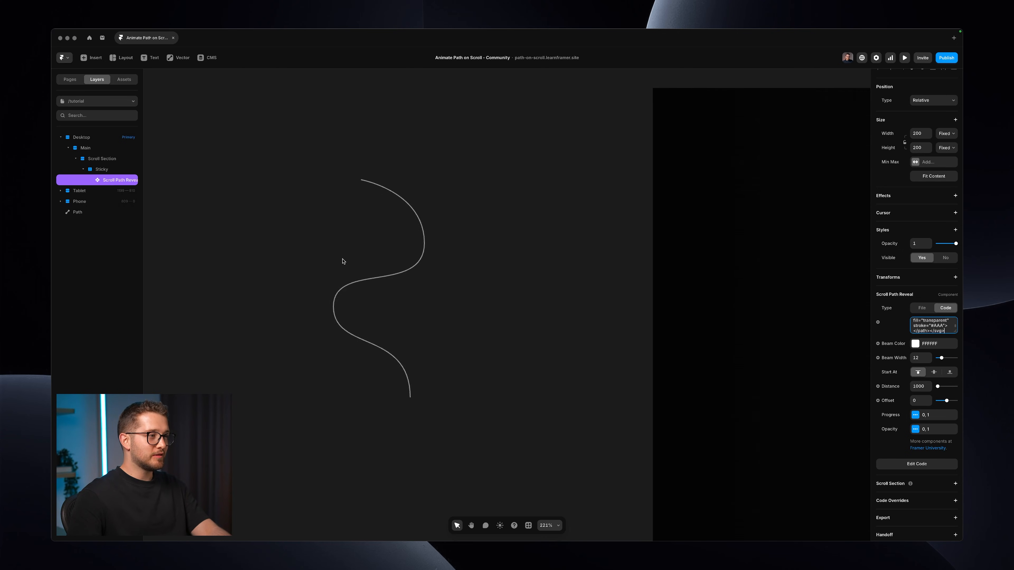
scroll(396, 272, "right", 8)
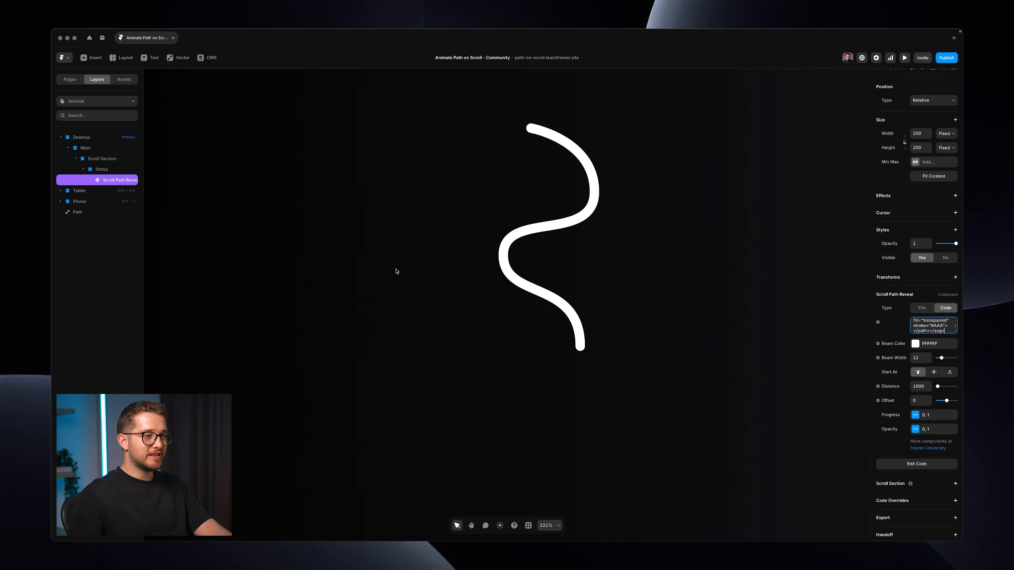
scroll(534, 261, "down", 2)
left_click_drag(544, 280, 541, 335)
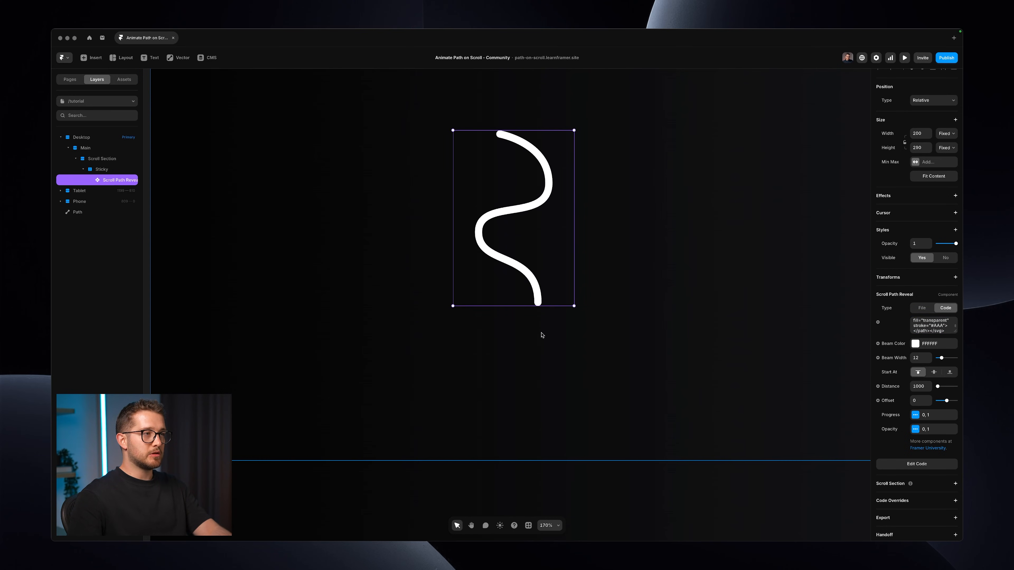
Step: Switch the Scroll Path Reveal's Type to File to view its SVG upload option and return it to Code
scroll(559, 236, "down", 2)
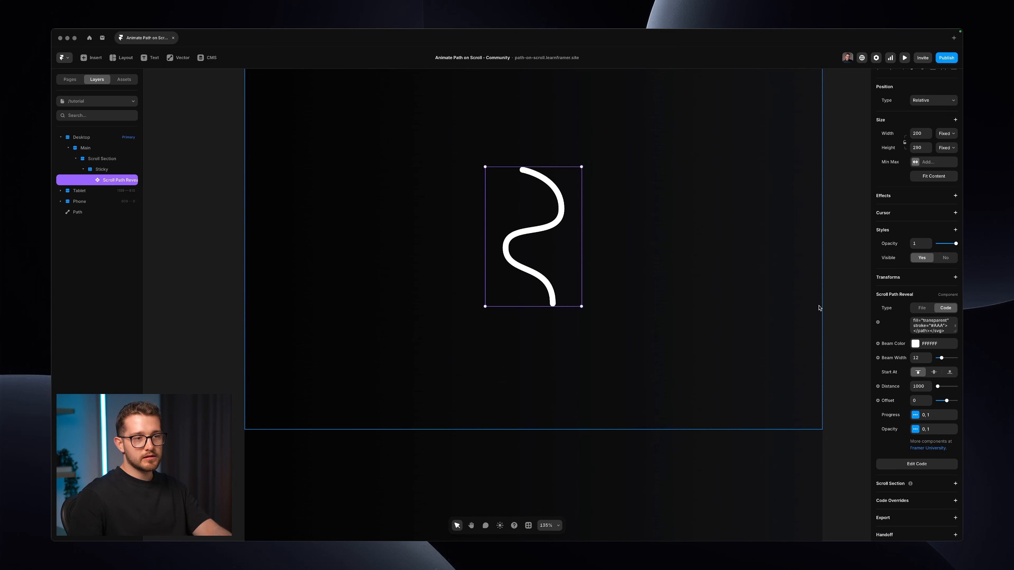
scroll(660, 322, "up", 2)
scroll(661, 322, "up", 2)
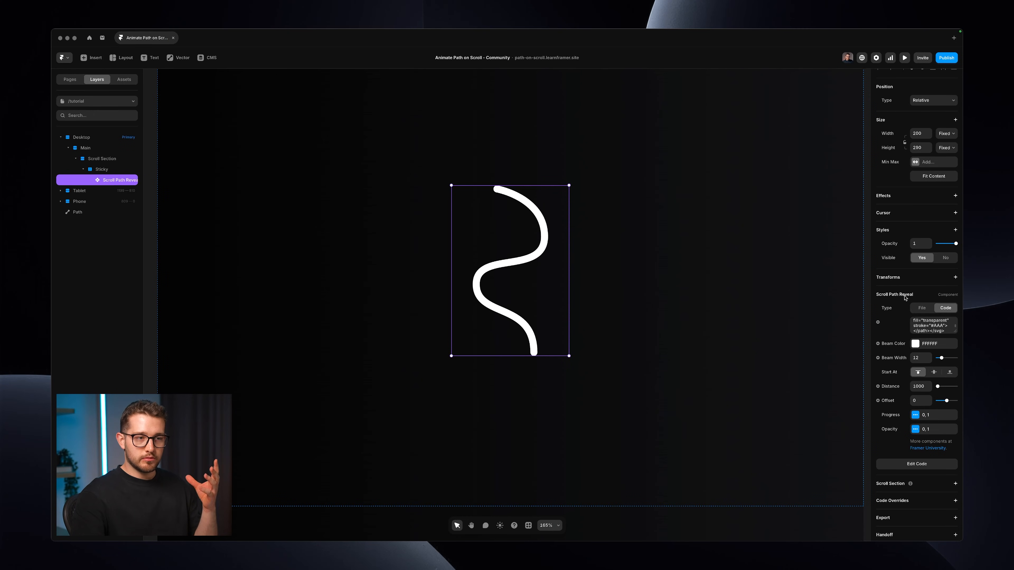
left_click(920, 309)
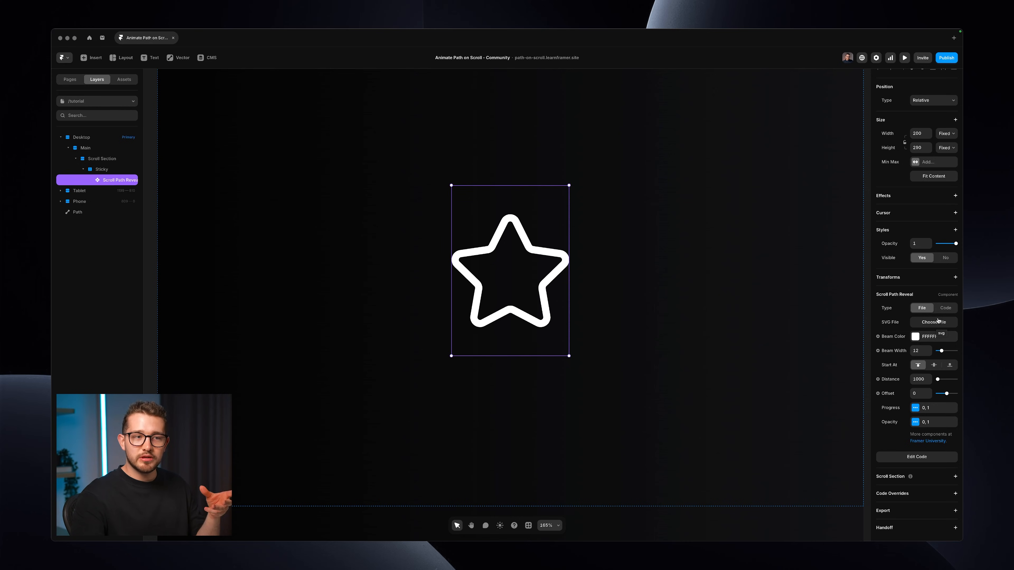
left_click(943, 309)
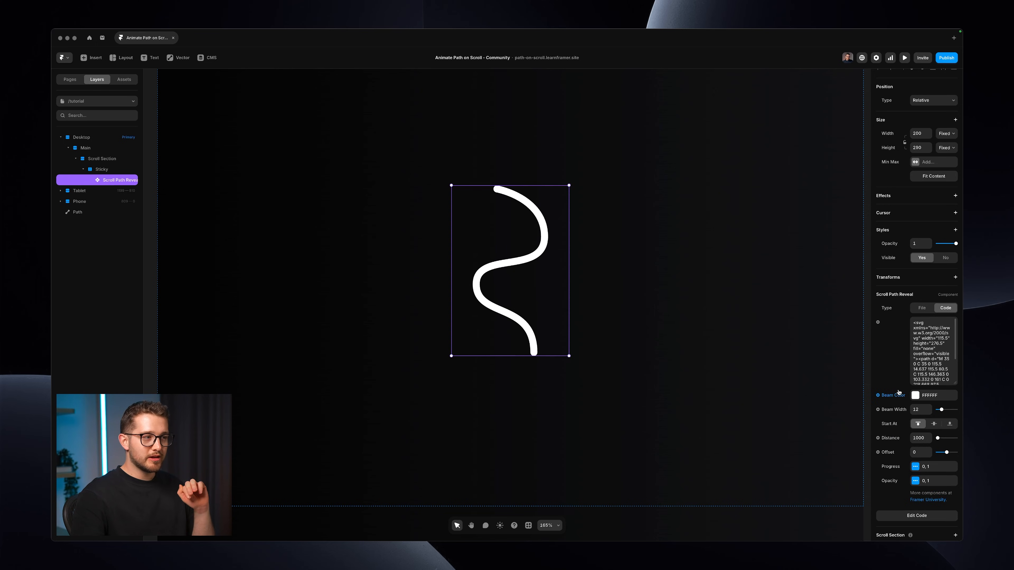
Step: Set the Scroll Path Reveal's Beam Width to 10 and its Start At to the top alignment option
scroll(916, 358, "down", 2)
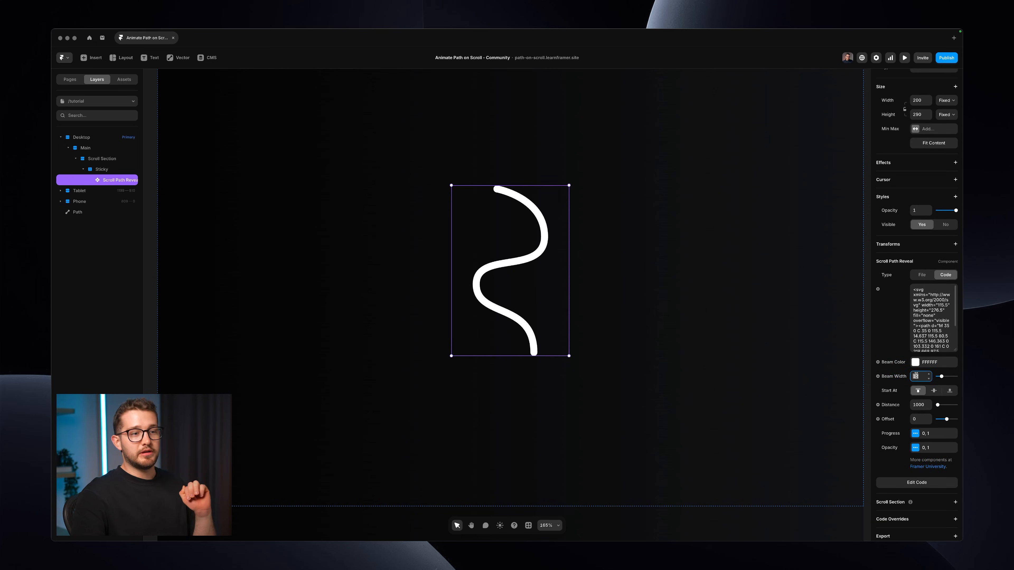
type("10")
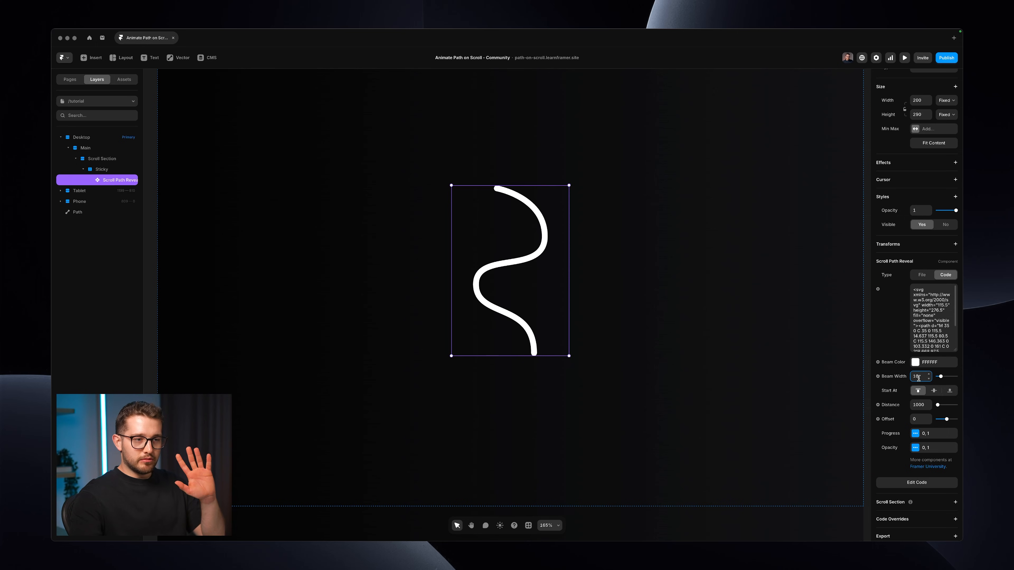
scroll(910, 386, "down", 1)
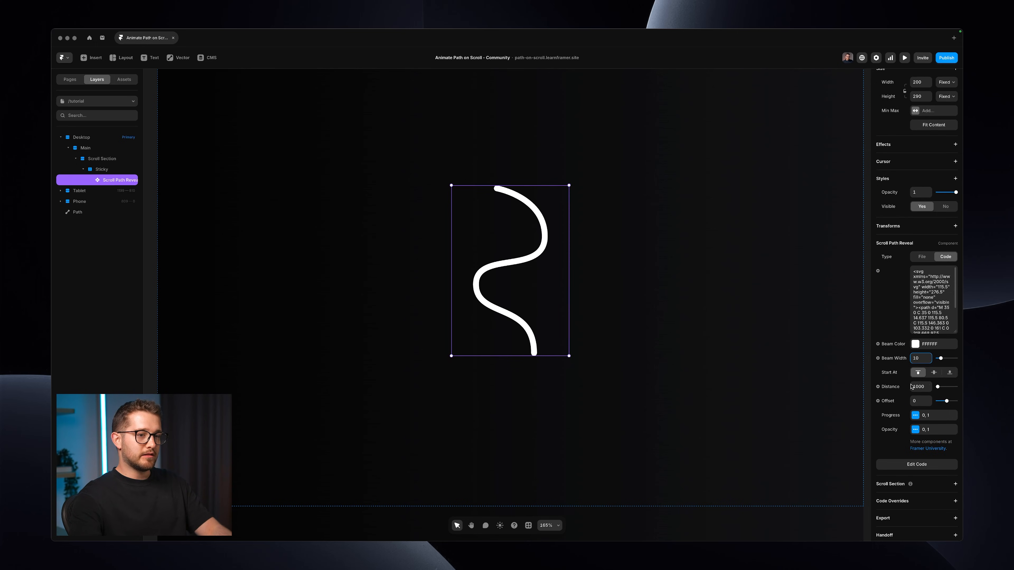
left_click(919, 373)
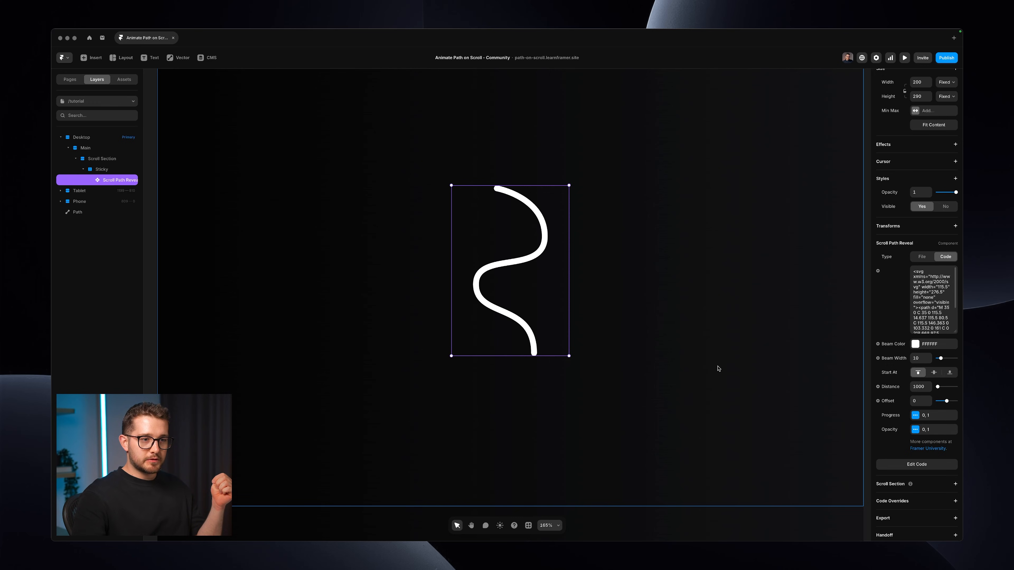
Step: Preview the Desktop breakpoint in fullscreen to check the path reveal, and return to the canvas
key("Escape")
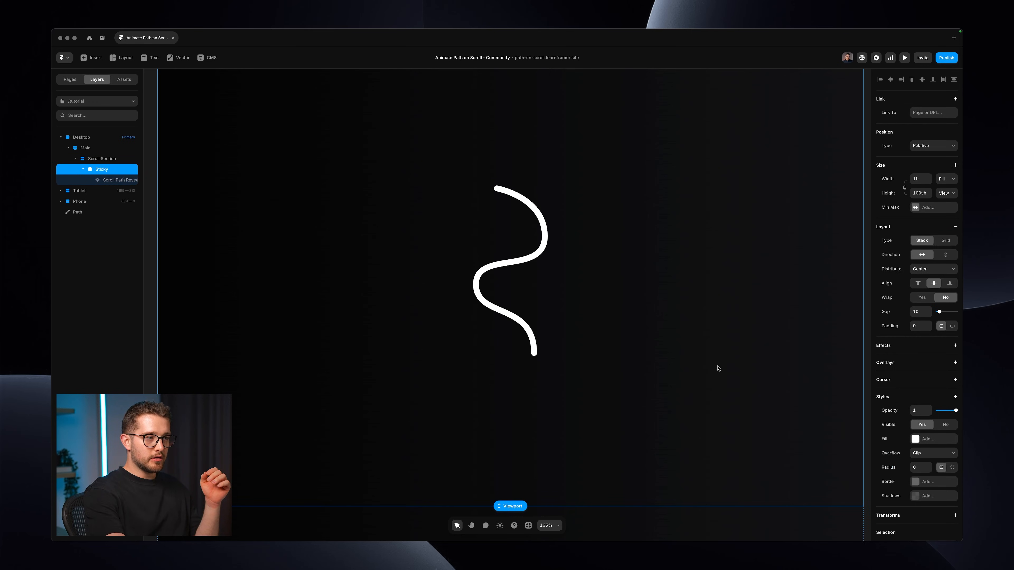
left_click(518, 274)
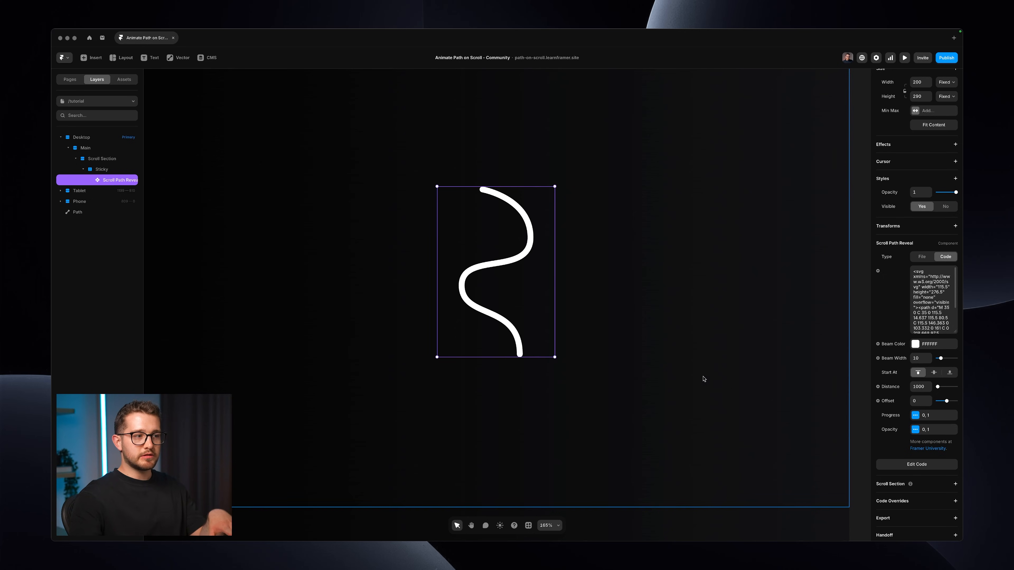
left_click(668, 369)
scroll(668, 369, "down", 5)
scroll(668, 369, "right", 1)
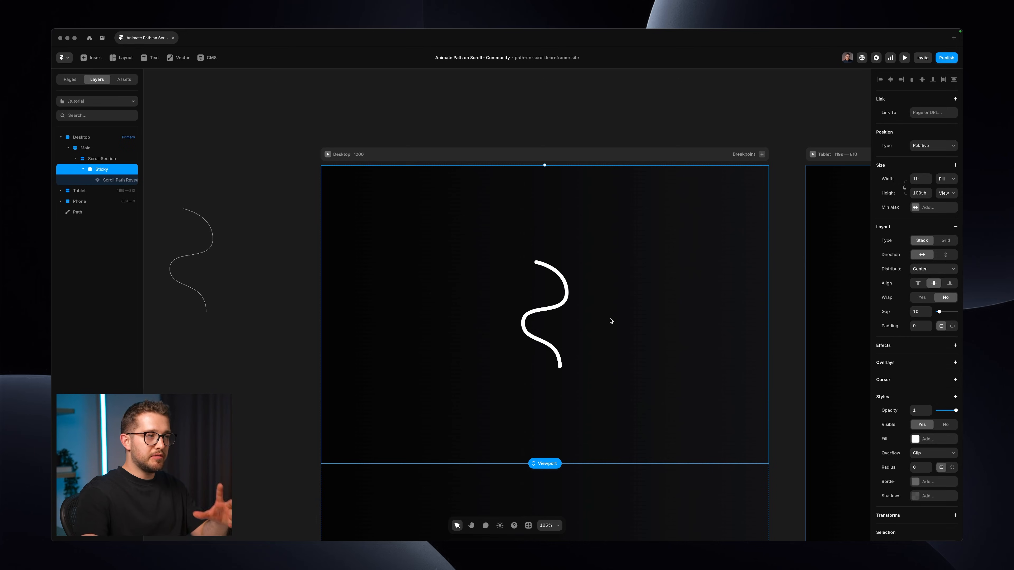
left_click(327, 154)
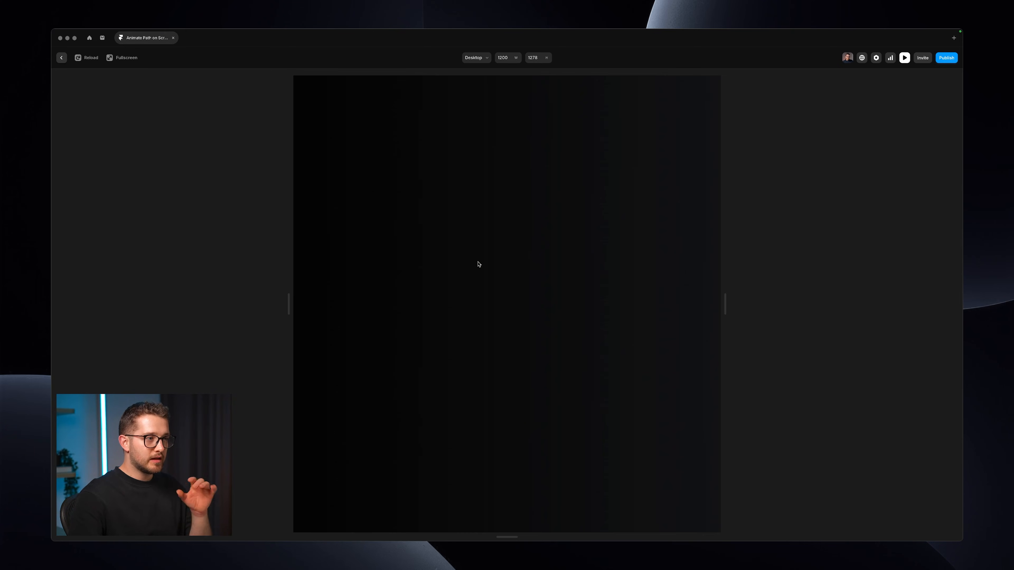
left_click(126, 58)
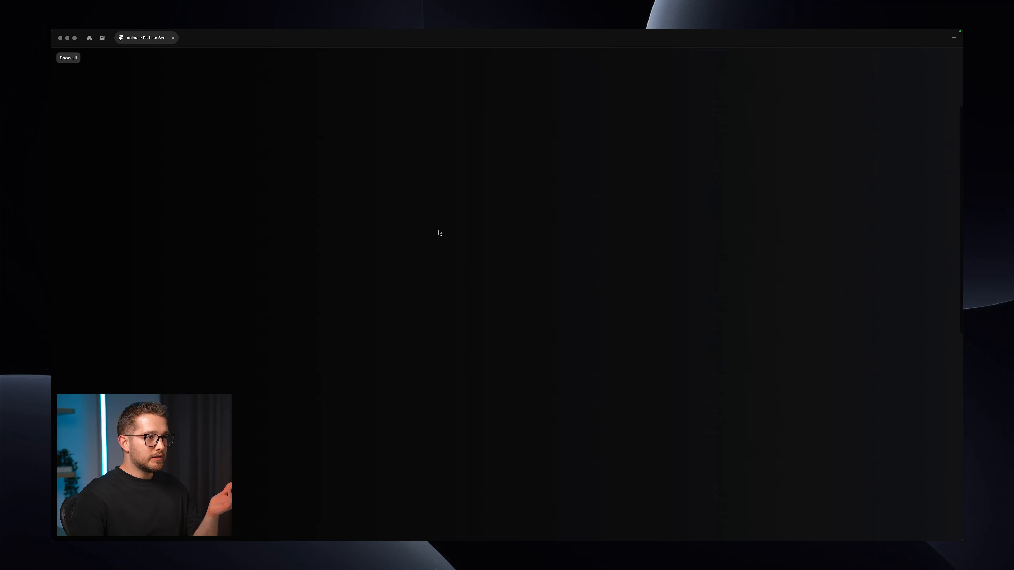
key("Escape")
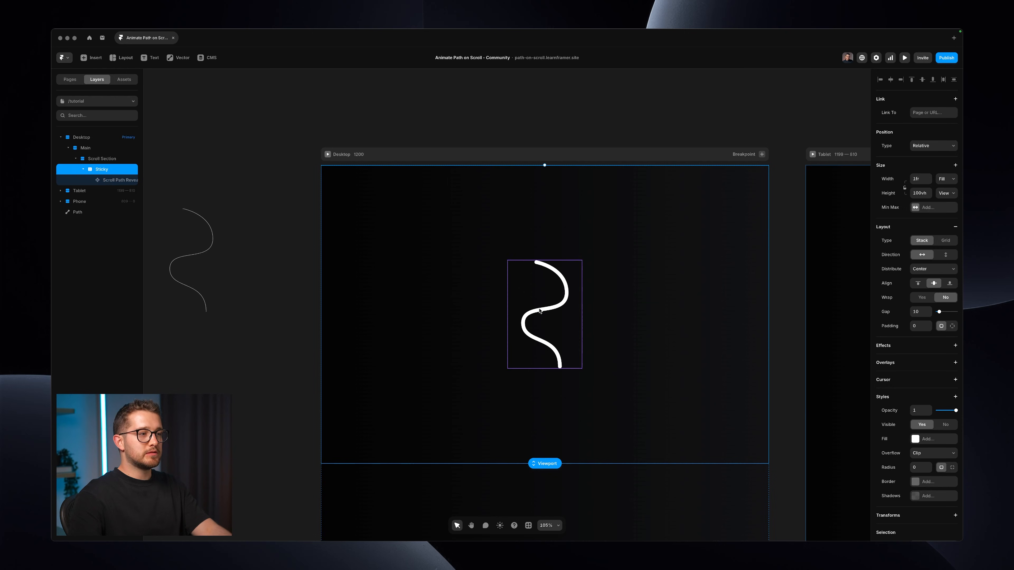
Step: Set the Scroll Path Reveal's Progress Start to 1
left_click(543, 306)
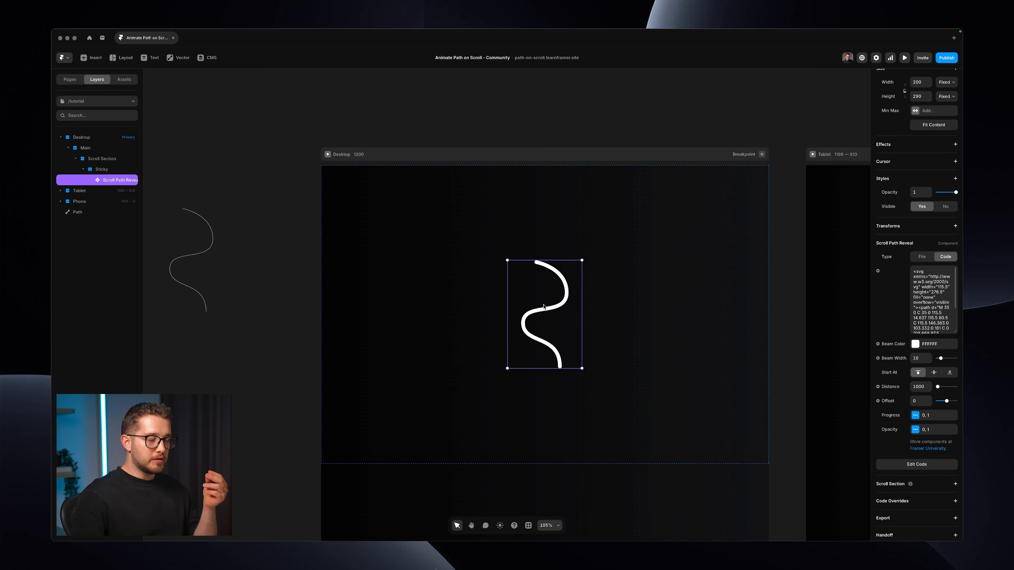
scroll(543, 307, "down", 1)
scroll(544, 307, "right", 1)
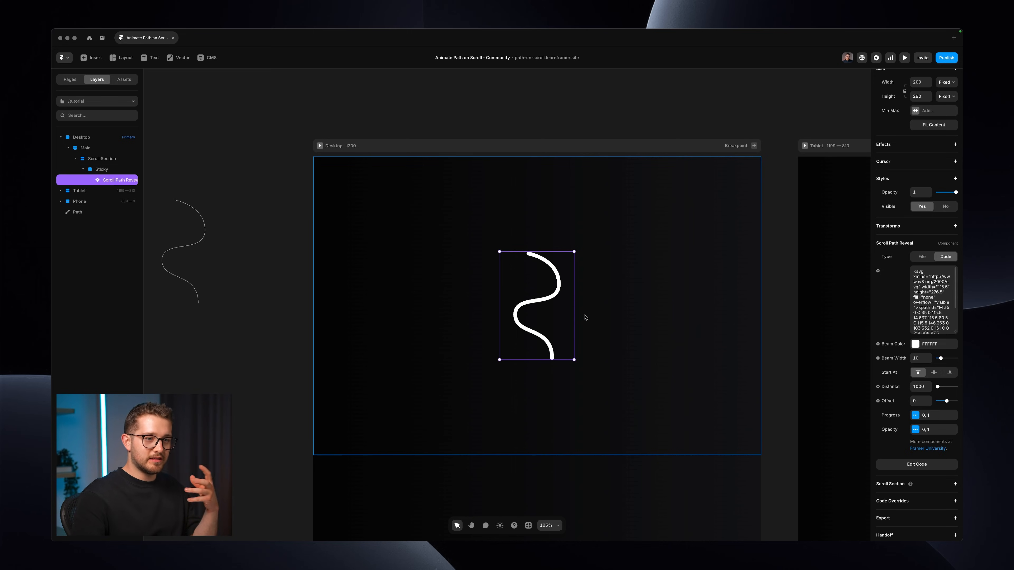
left_click(922, 415)
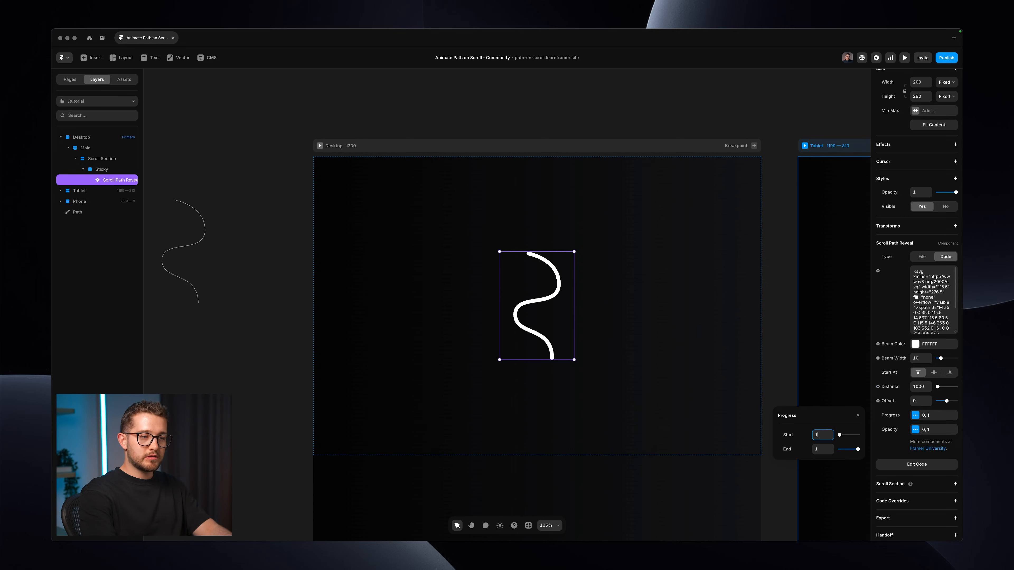
type("1")
key("Return")
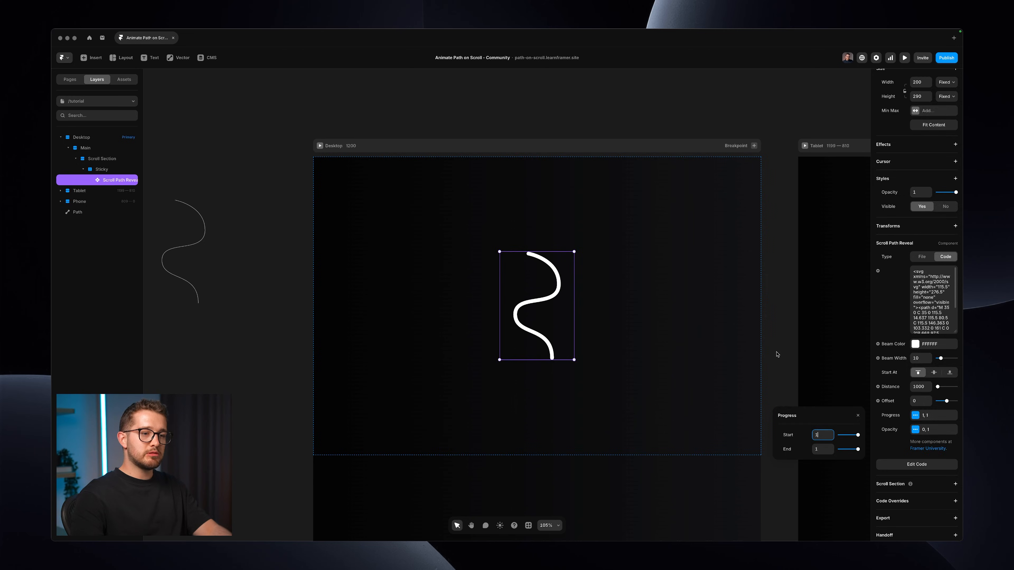
left_click(777, 354)
Step: Set the Scroll Path Reveal's Opacity Start to 1
left_click(534, 304)
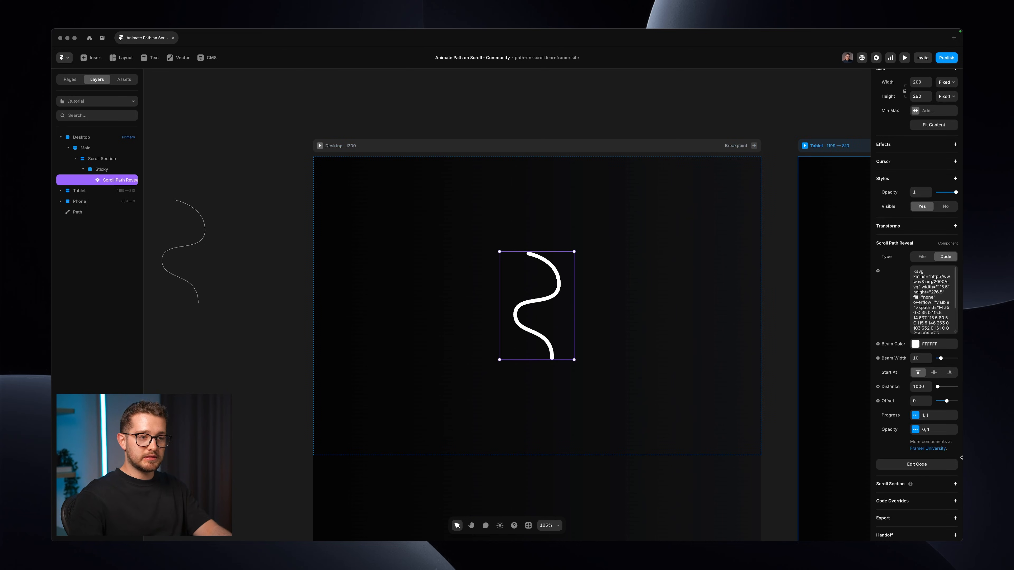
left_click(933, 429)
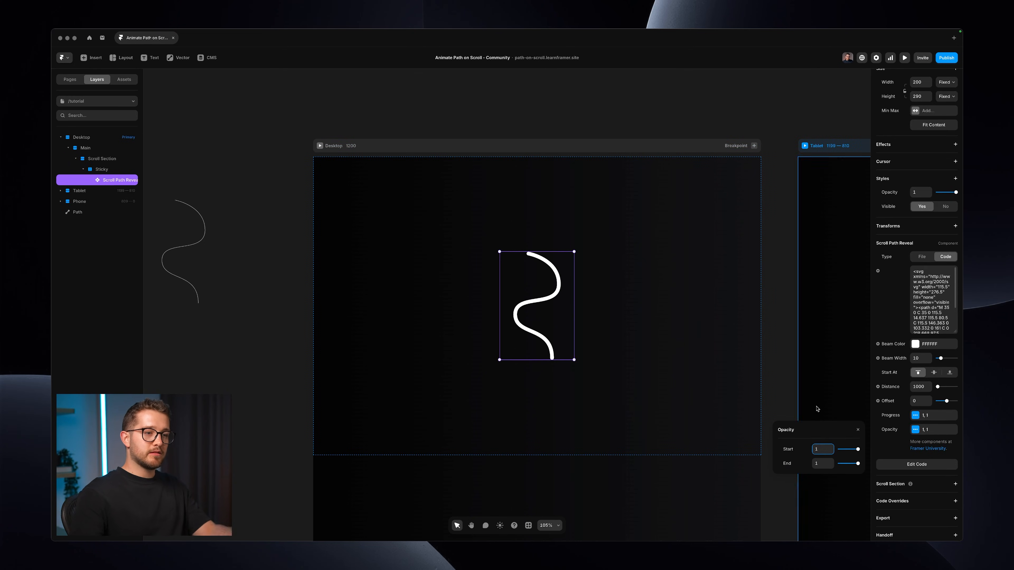
left_click(776, 334)
Step: Preview the page and scroll back and forth to check how the path moves, and return to the canvas
key("super+backslash")
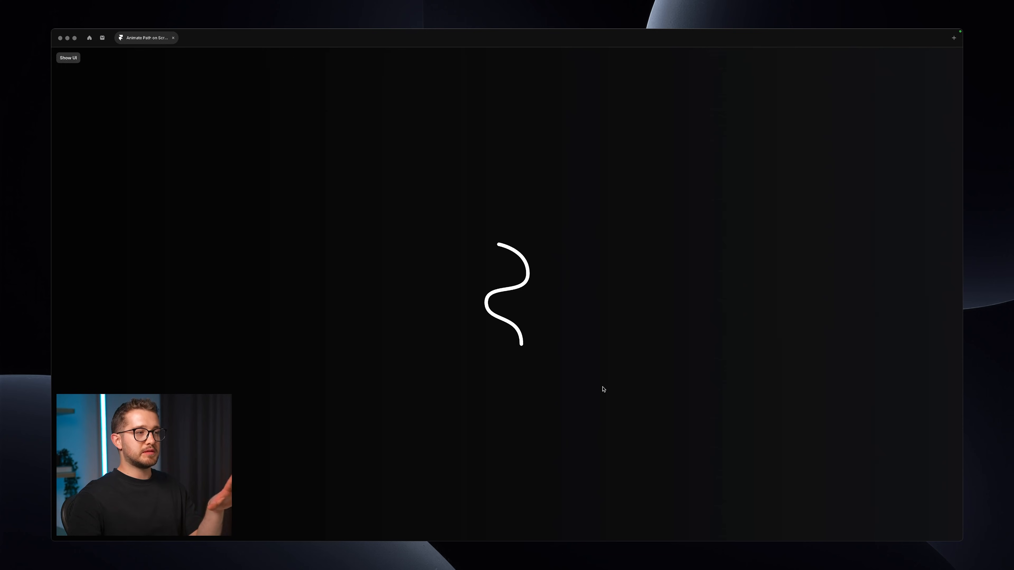
scroll(603, 390, "down", 5)
scroll(603, 390, "up", 5)
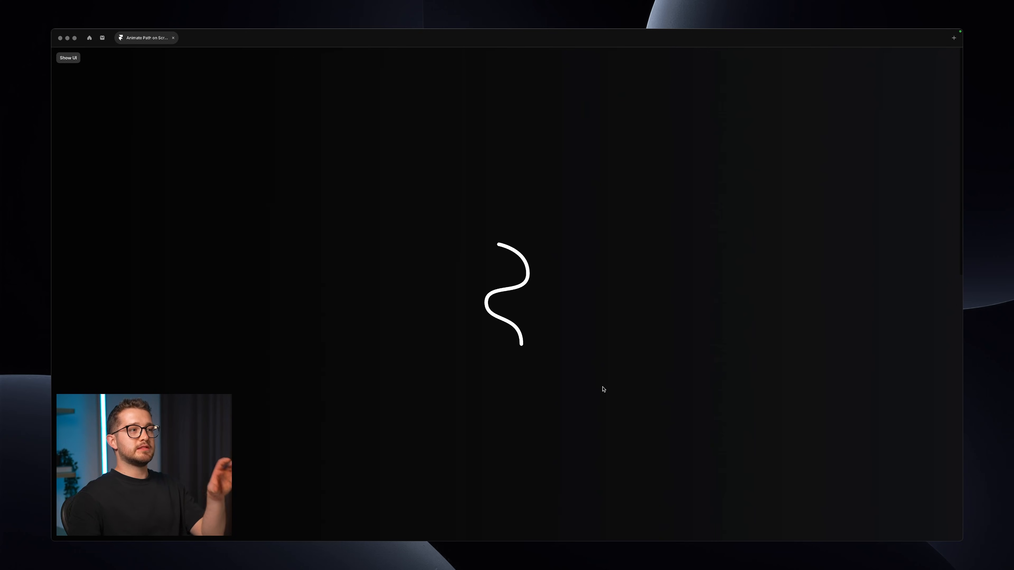
scroll(602, 390, "down", 5)
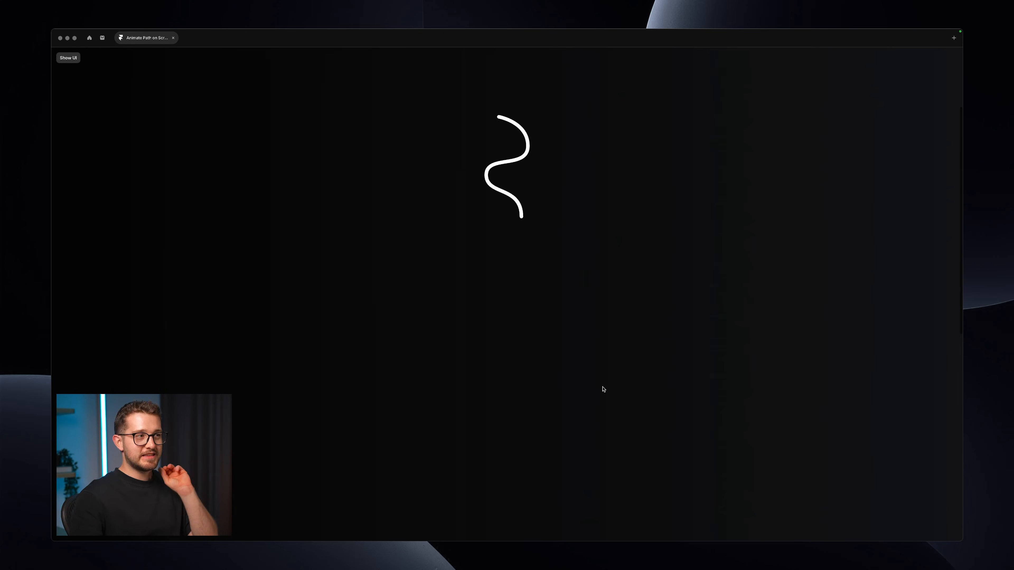
scroll(603, 389, "up", 4)
scroll(603, 389, "down", 3)
scroll(603, 389, "up", 3)
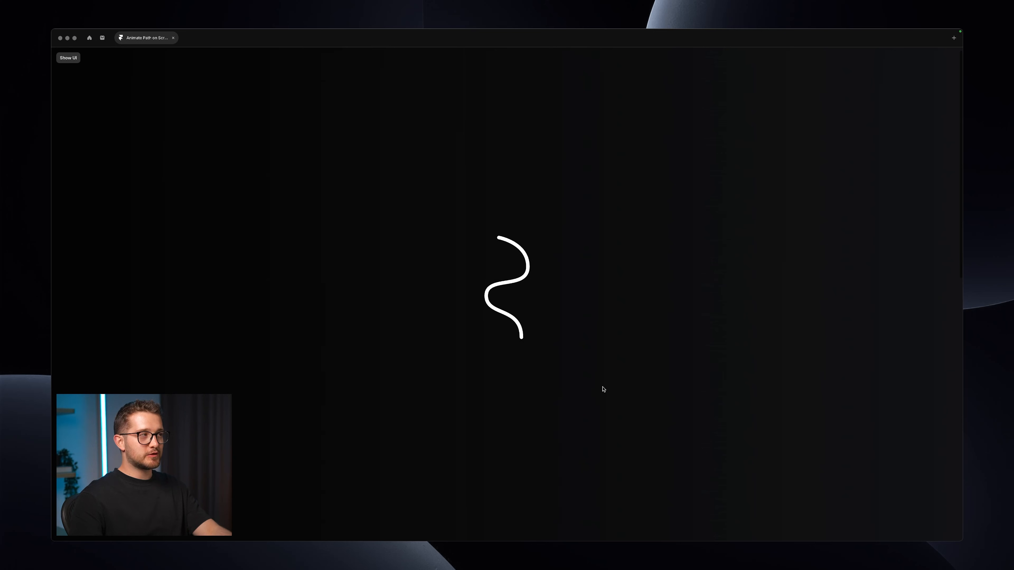
key("super+backslash")
Step: Change the Sticky frame's position type from Relative to Sticky
left_click(578, 287)
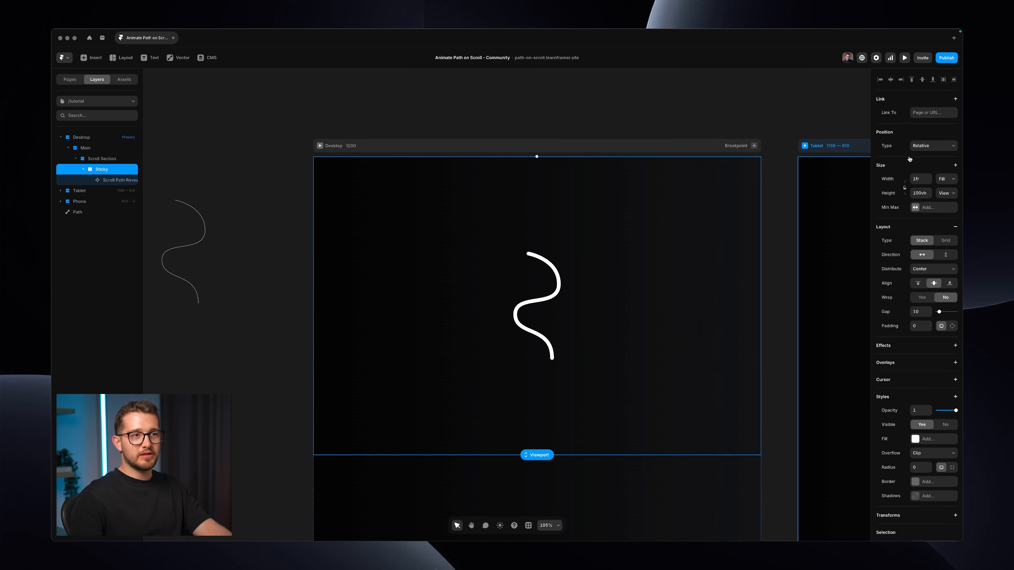
left_click(920, 146)
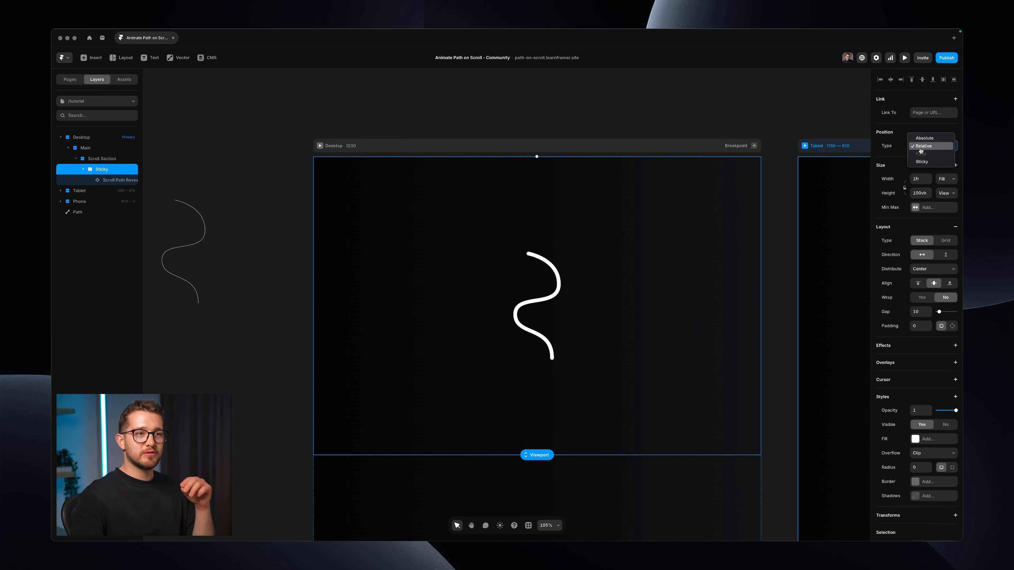
left_click(926, 162)
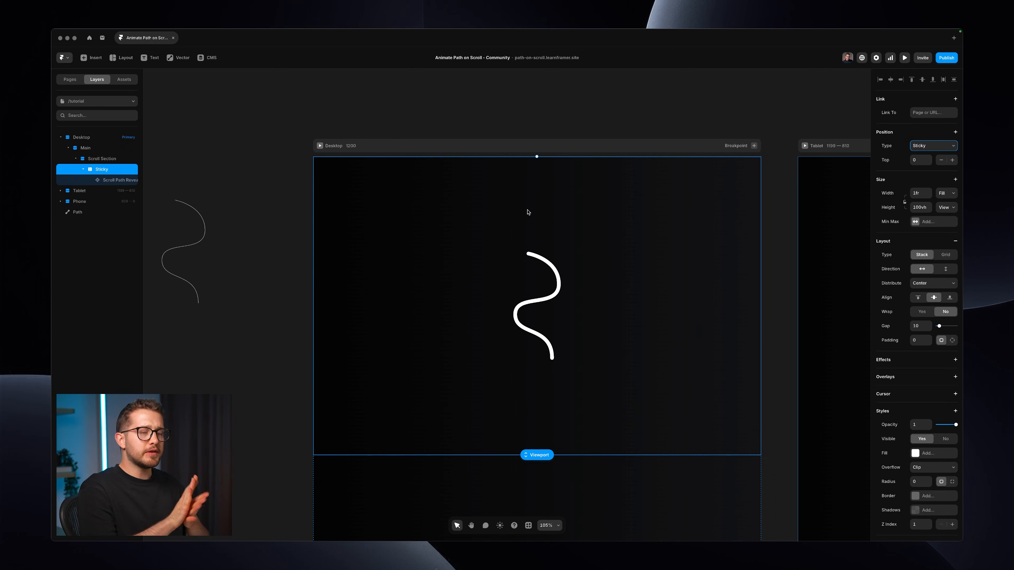
Step: Preview the page again and scroll through the section to check the sticky behaviour of the path
key("super+backslash")
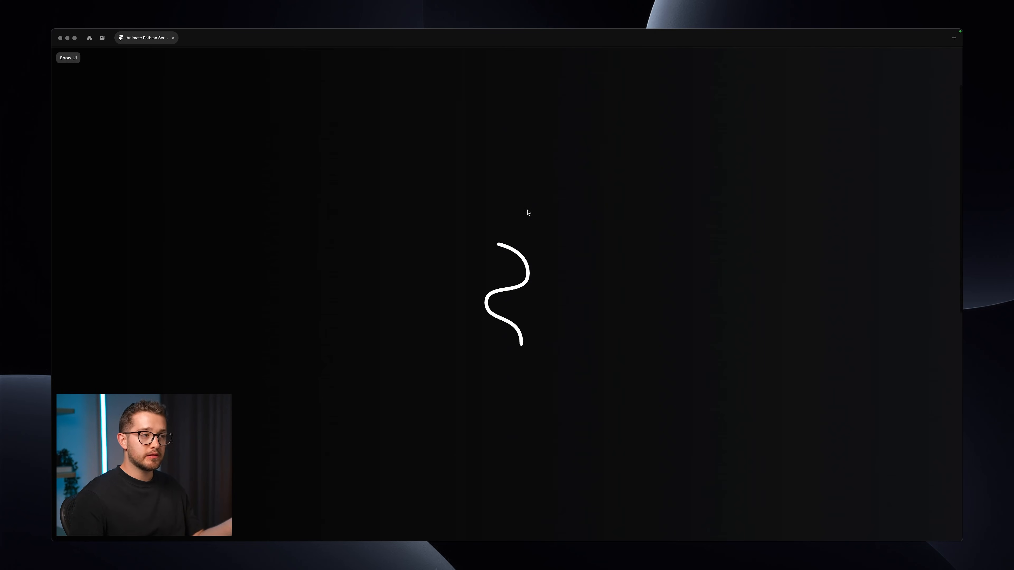
scroll(527, 212, "down", 9)
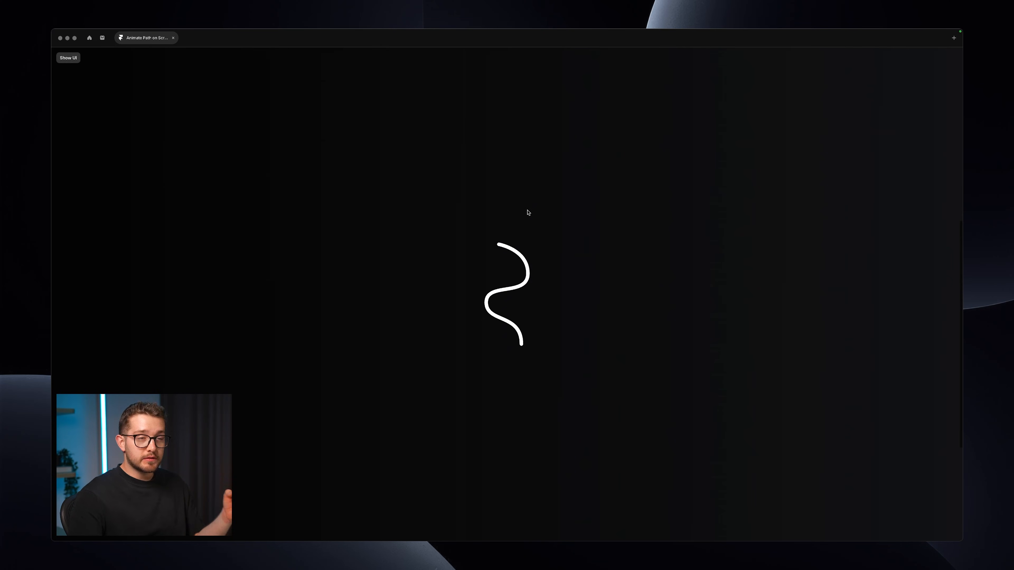
scroll(528, 212, "up", 8)
scroll(528, 213, "down", 13)
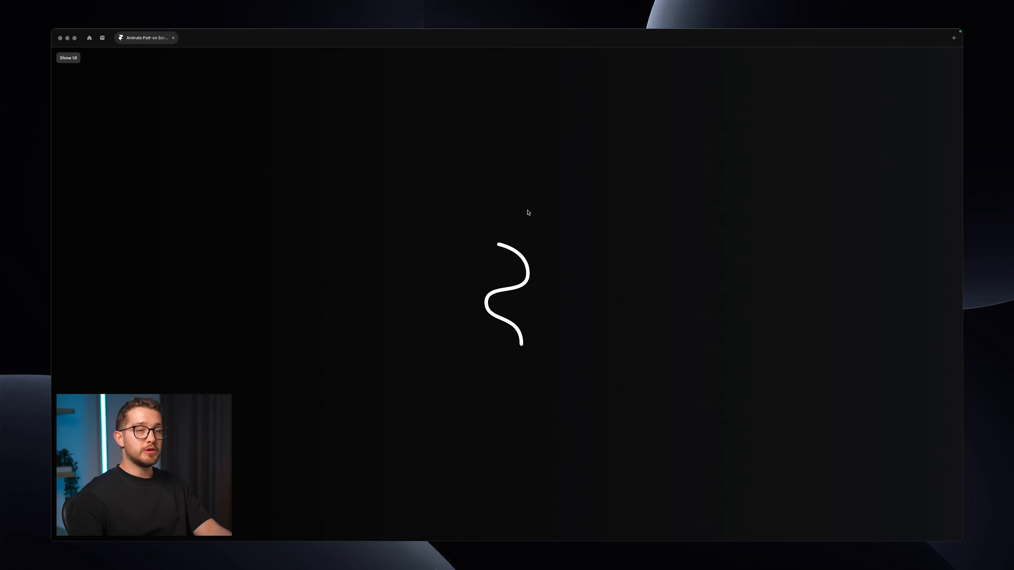
key("super+p")
Step: Collapse the Sticky layer and select the Scroll Section to examine its full height across the breakpoints
scroll(527, 210, "down", 5)
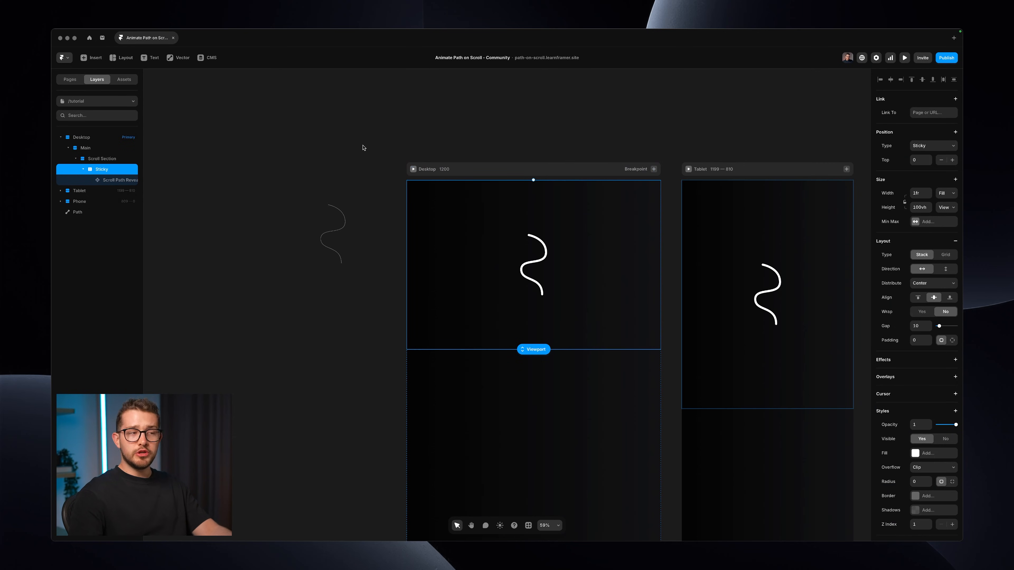
left_click(83, 169)
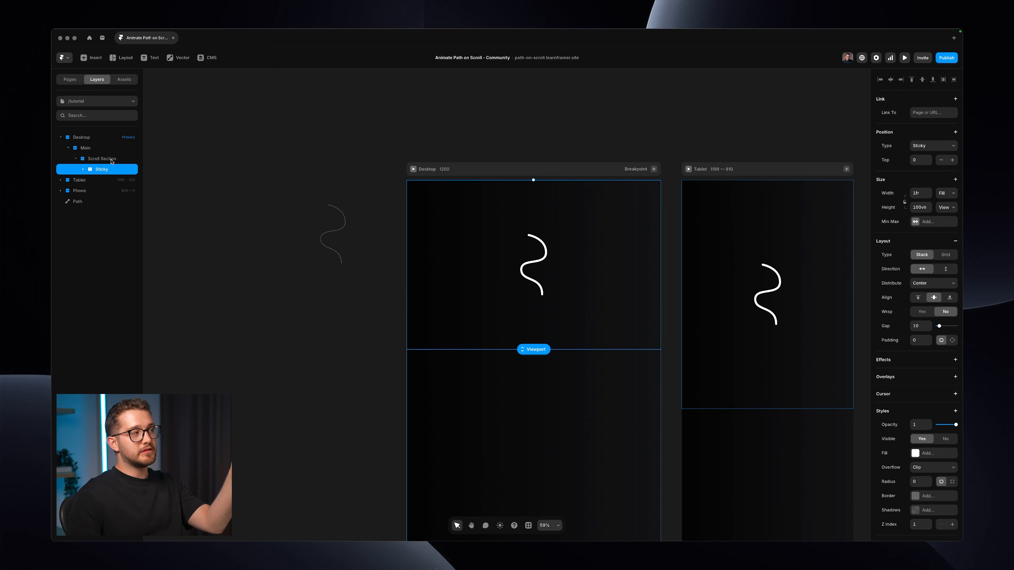
left_click(112, 159)
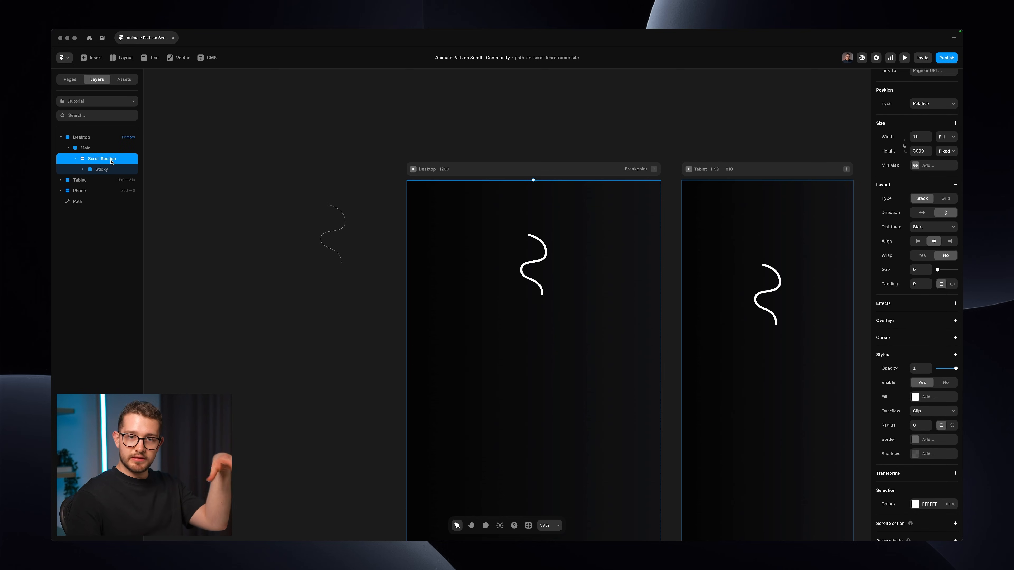
scroll(370, 222, "down", 5)
scroll(370, 221, "down", 3)
scroll(370, 221, "left", 3)
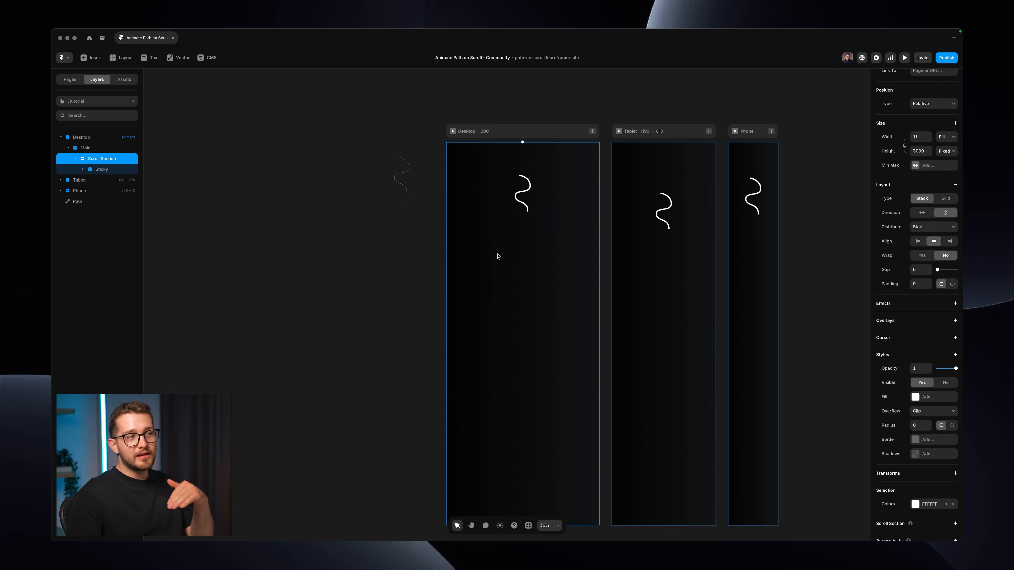
scroll(301, 199, "down", 2)
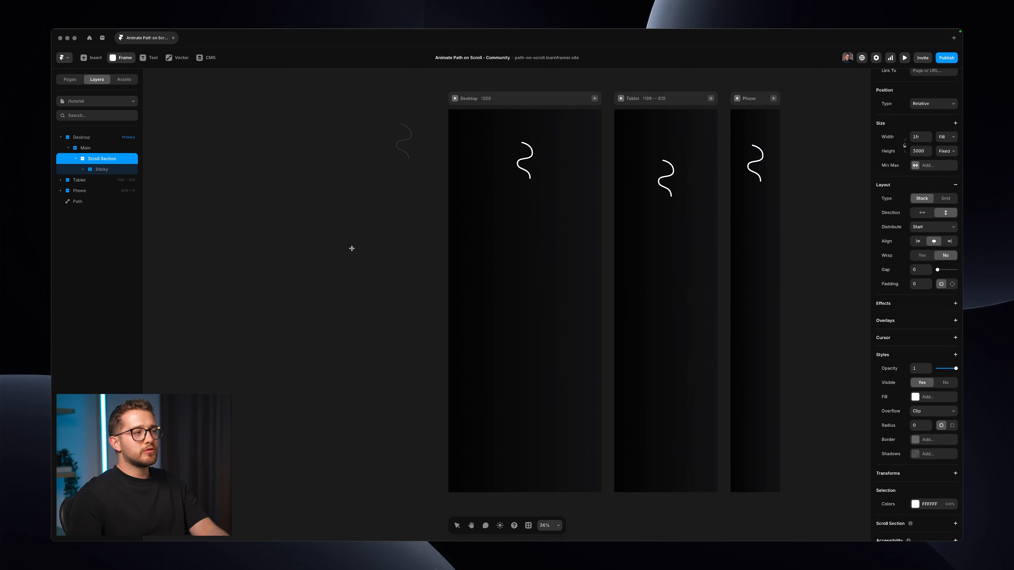
Step: Draw a frame about 346 by 360 on the empty canvas and move it into Main below the Scroll Section
left_click_drag(327, 230, 376, 281)
left_click(100, 149)
key("super+v")
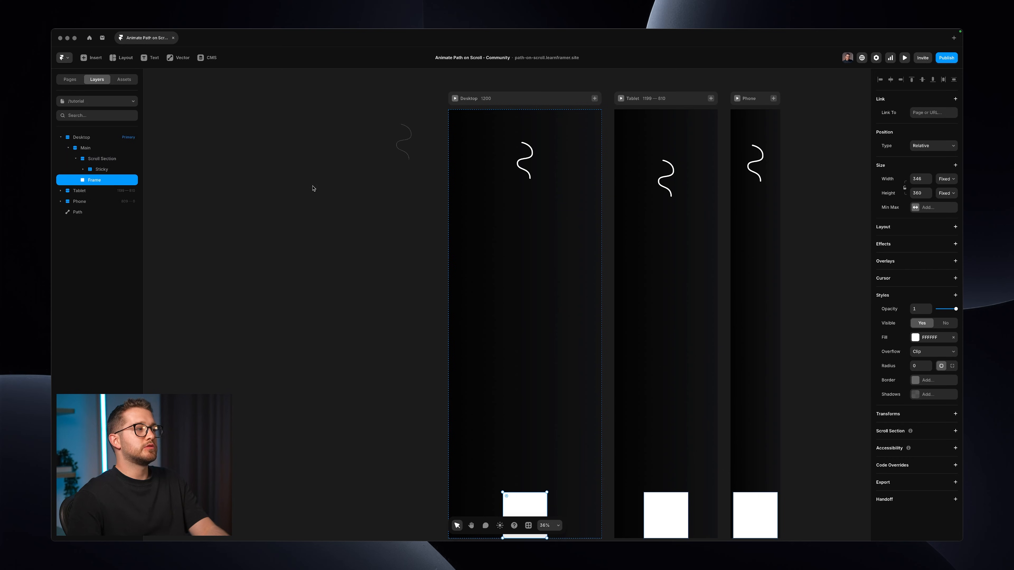
Step: Set the new frame's width to Fill and its height to Viewport
left_click(946, 179)
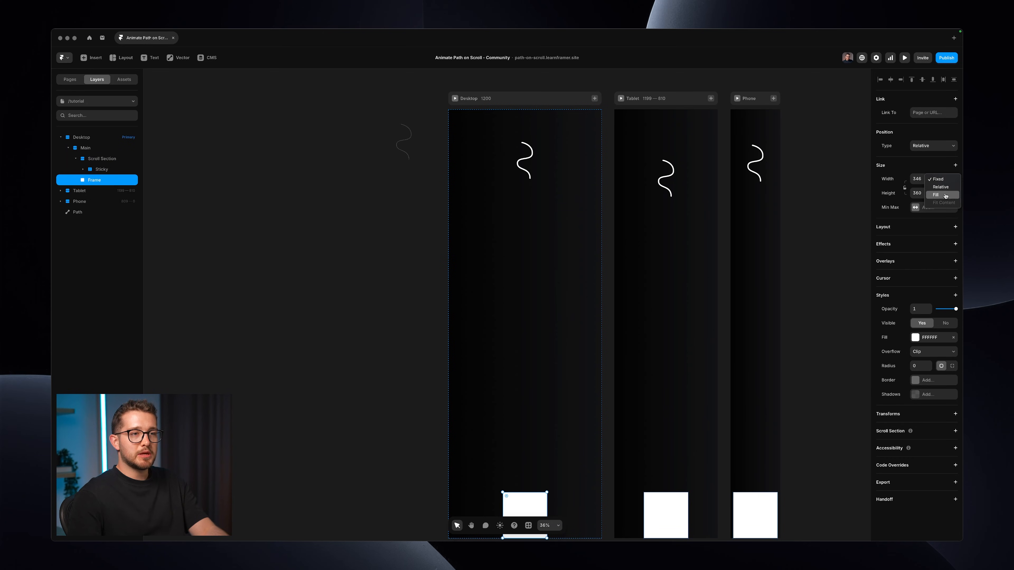
left_click(943, 195)
left_click(946, 194)
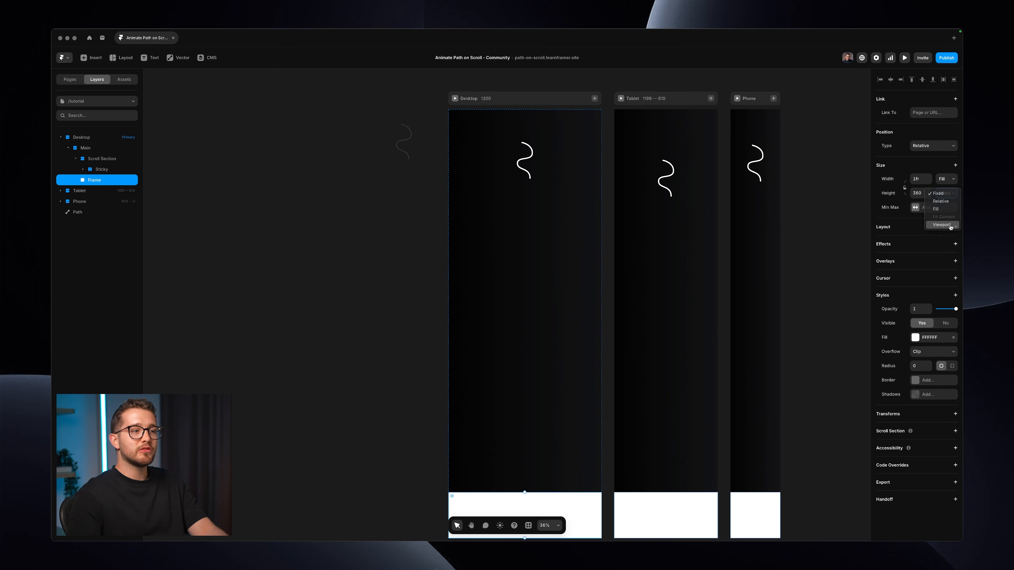
left_click(941, 225)
Step: Change the new frame's fill colour to dark grey and deselect it
left_click(920, 340)
left_click_drag(822, 348, 759, 378)
left_click(381, 376)
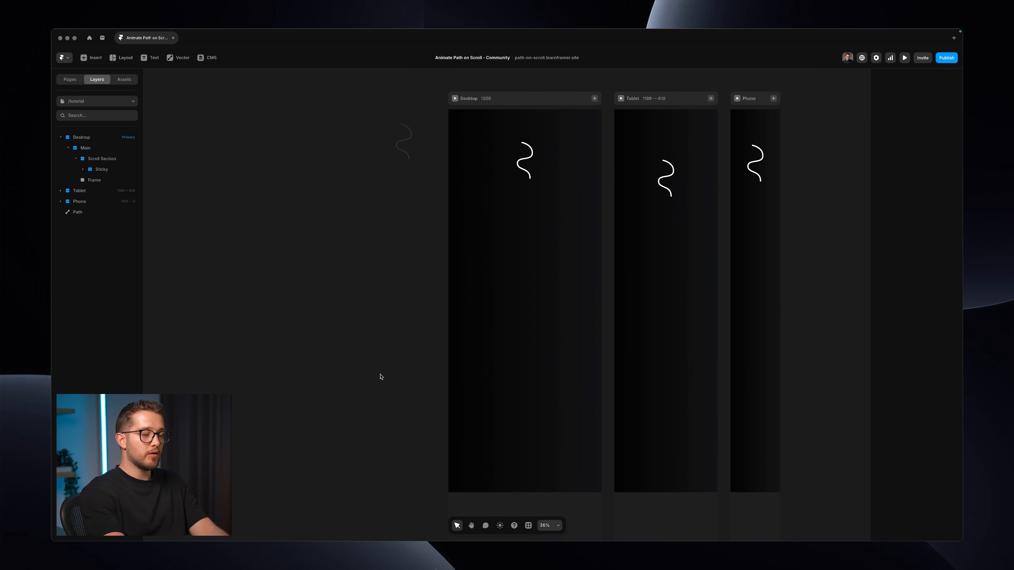
Step: Preview the page and scroll between the sticky path section and the grey section to examine the transition
key("super+p")
scroll(581, 368, "down", 3)
scroll(581, 367, "down", 5)
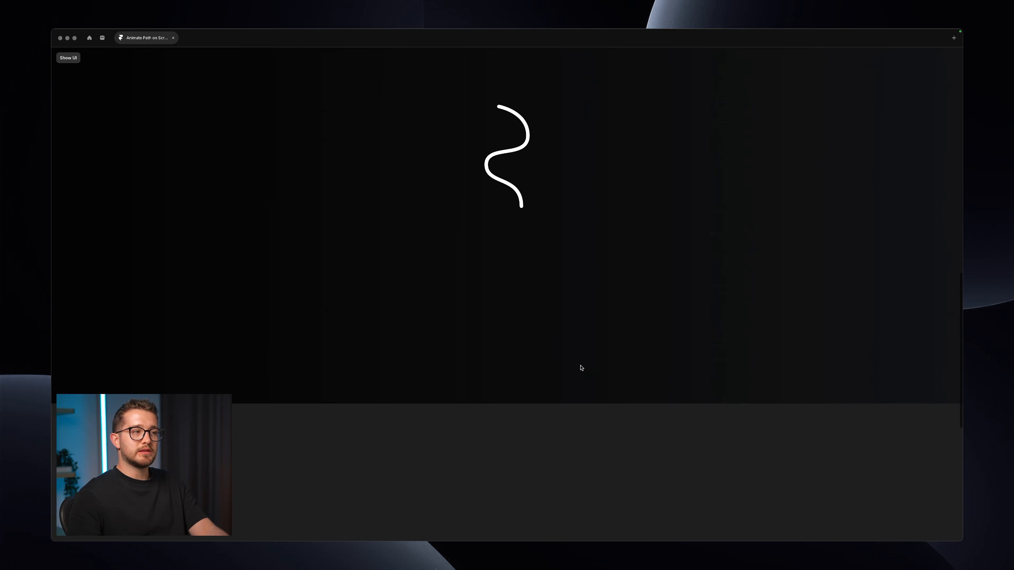
scroll(580, 368, "up", 5)
scroll(581, 367, "down", 5)
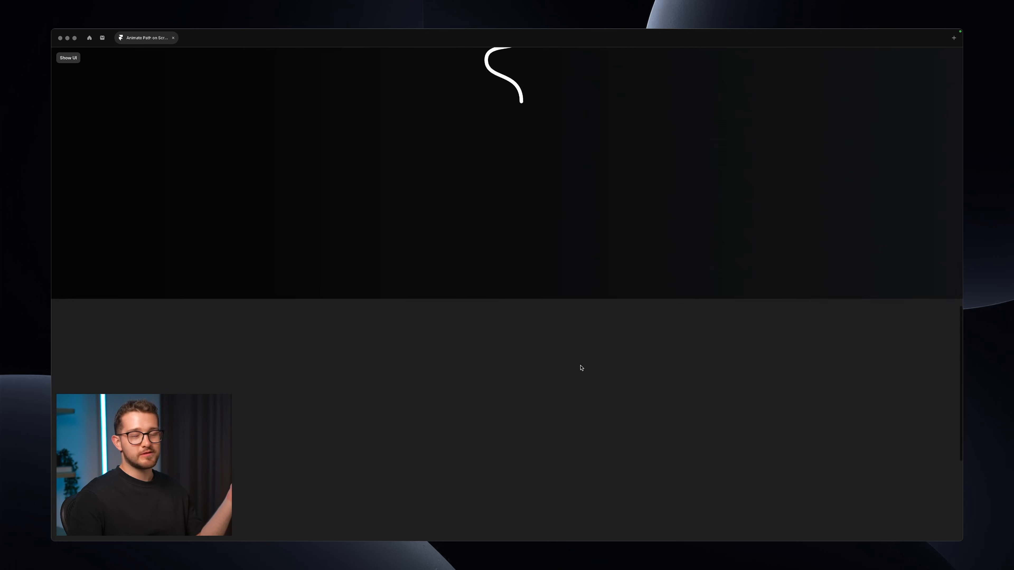
scroll(581, 367, "up", 3)
scroll(580, 368, "up", 3)
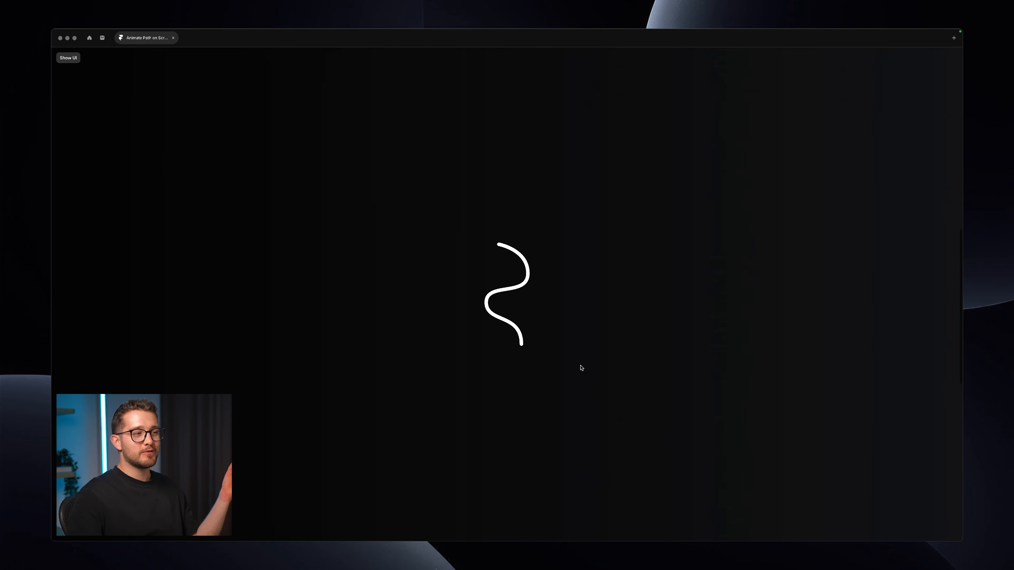
scroll(581, 368, "down", 4)
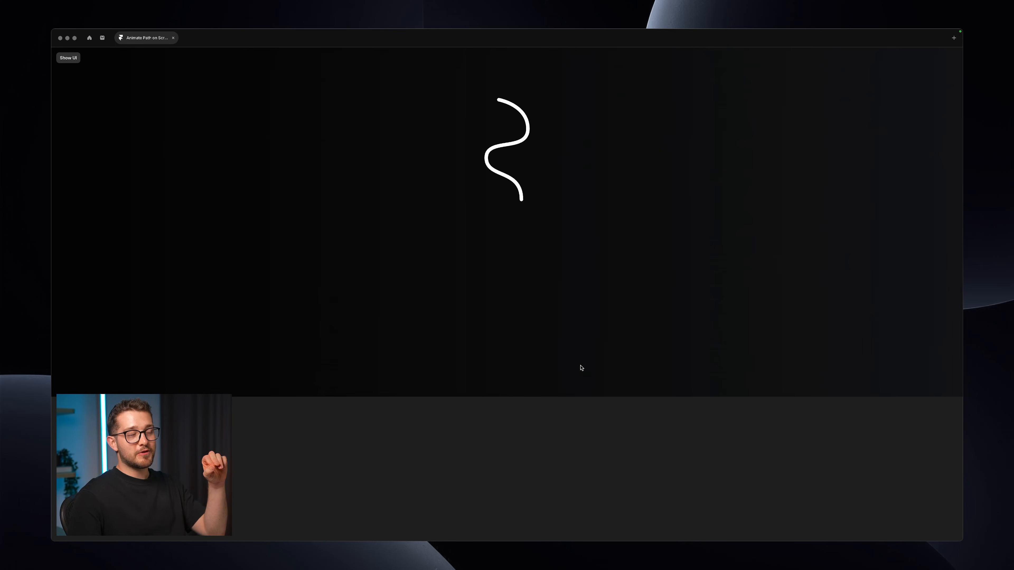
scroll(581, 368, "down", 3)
scroll(580, 367, "up", 6)
scroll(582, 368, "up", 6)
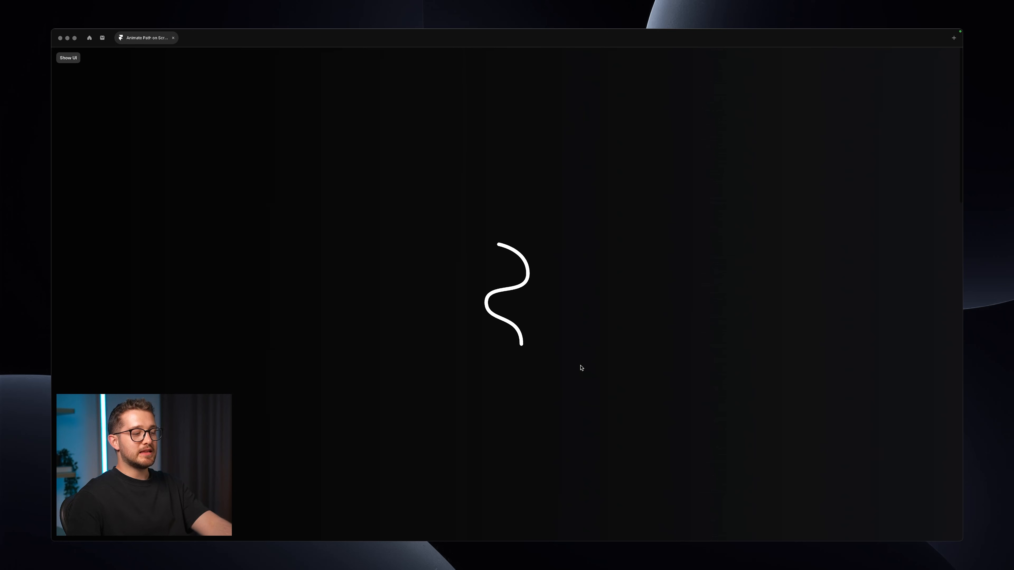
key("super+p")
Step: Select the Scroll Path Reveal in the Desktop breakpoint and set its Progress Start to 0
left_click(529, 165)
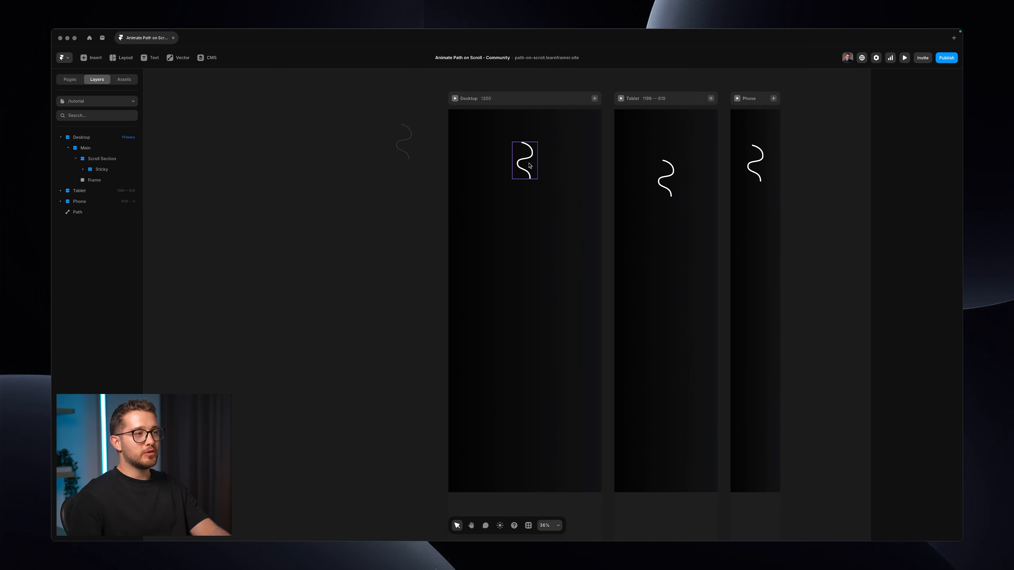
scroll(532, 177, "up", 8)
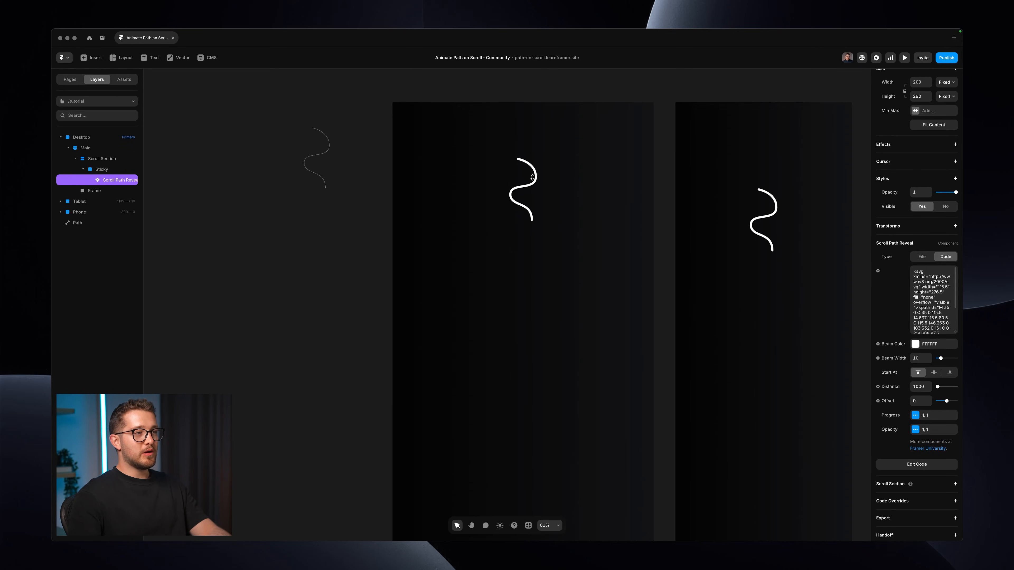
scroll(533, 180, "up", 4)
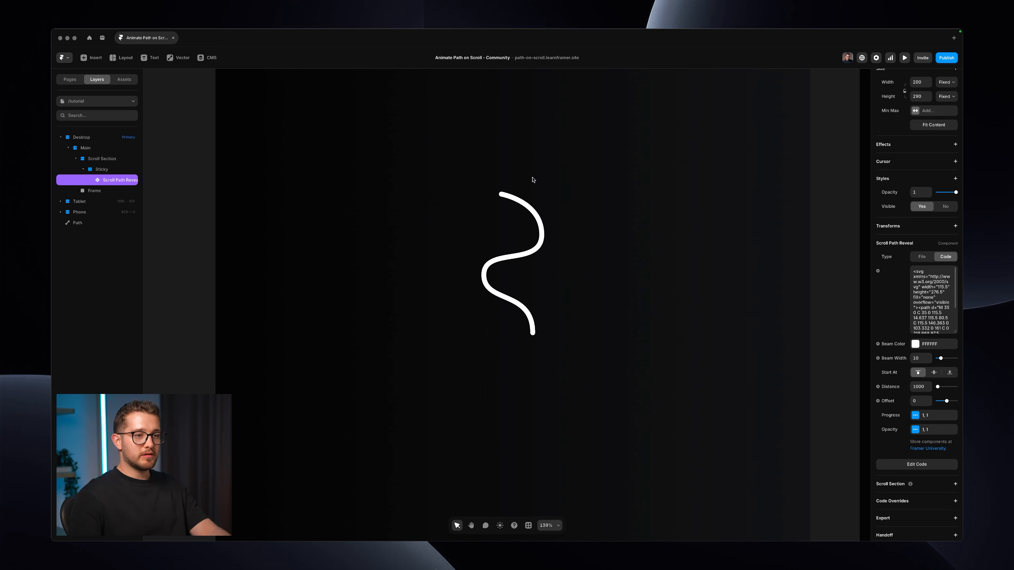
scroll(900, 405, "down", 1)
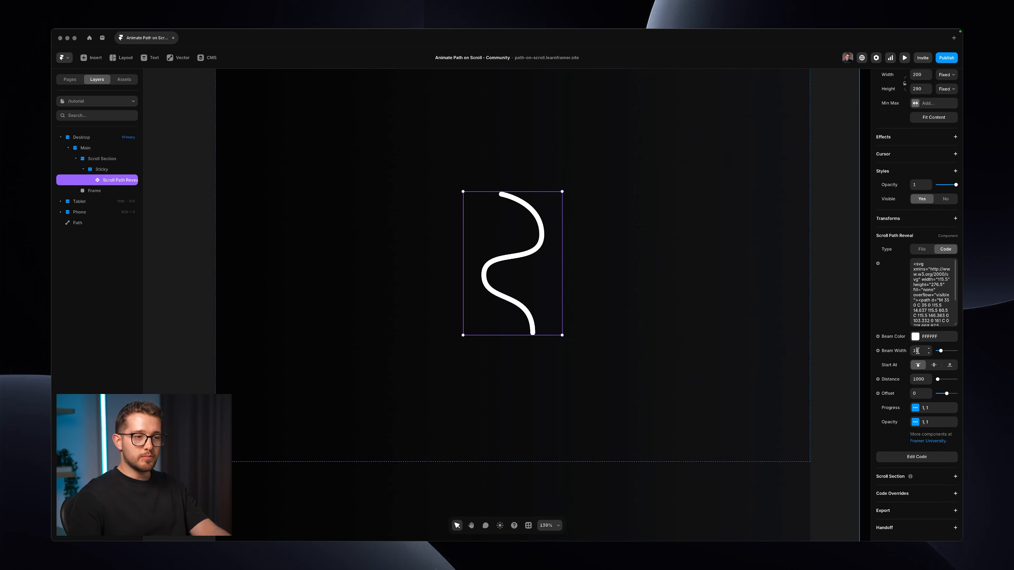
left_click(917, 412)
left_click(918, 413)
left_click(924, 411)
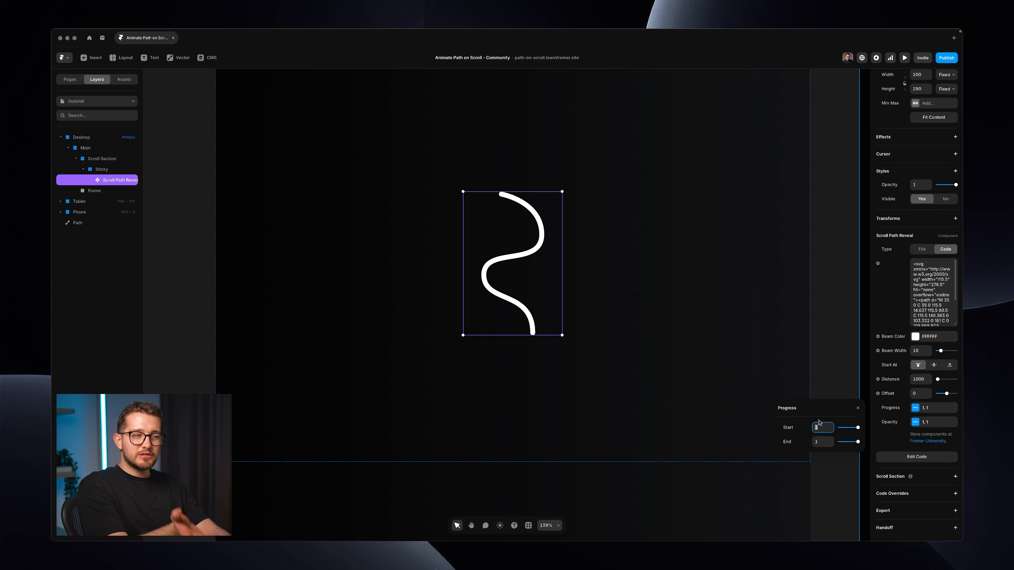
key("Return")
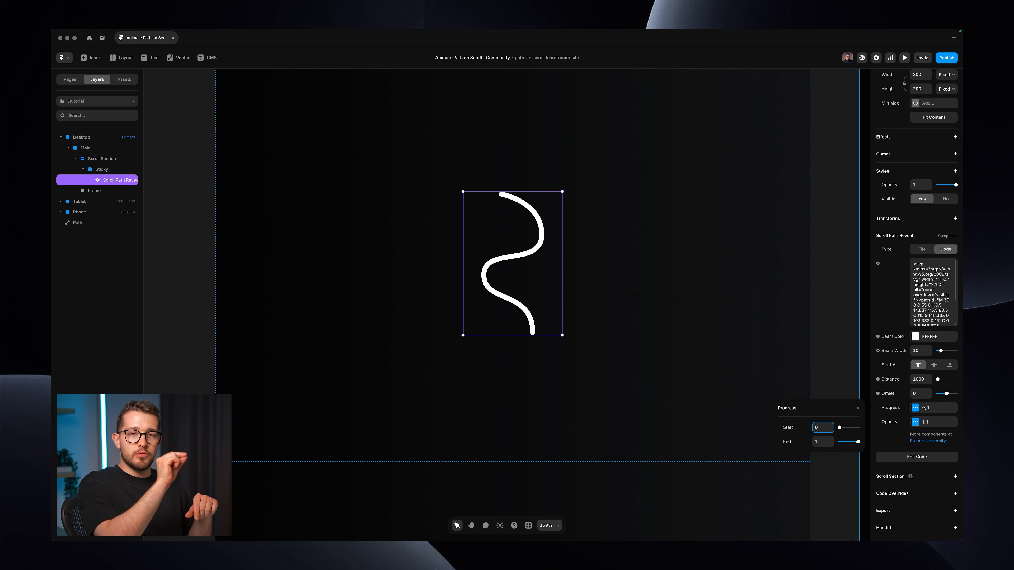
left_click(820, 442)
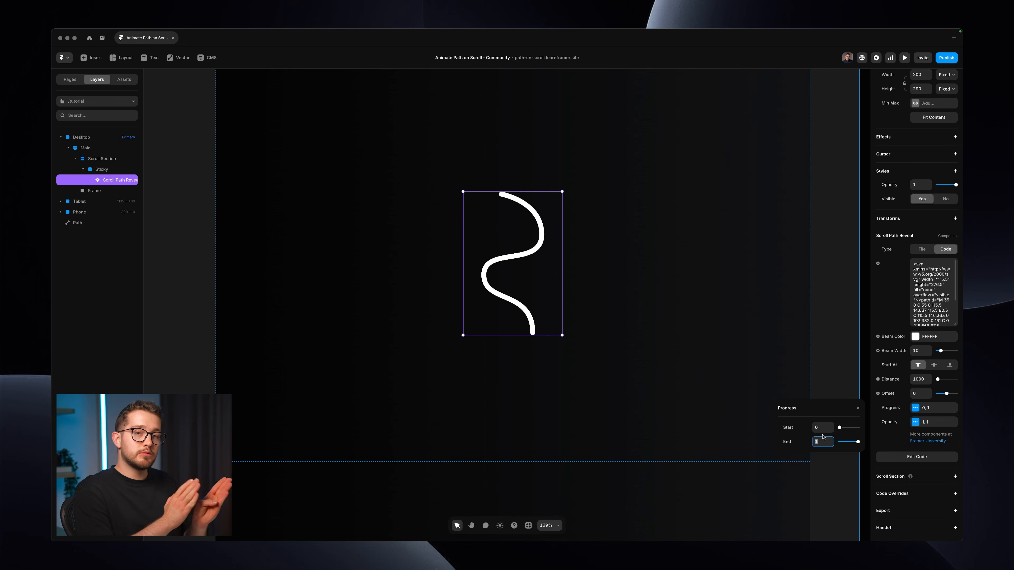
left_click(857, 408)
left_click(915, 422)
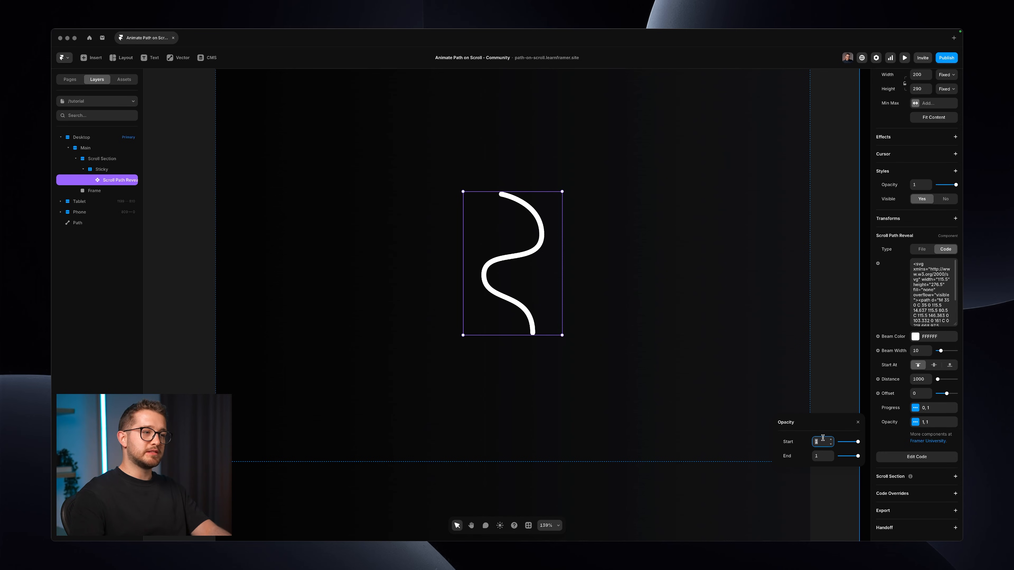
left_click(858, 422)
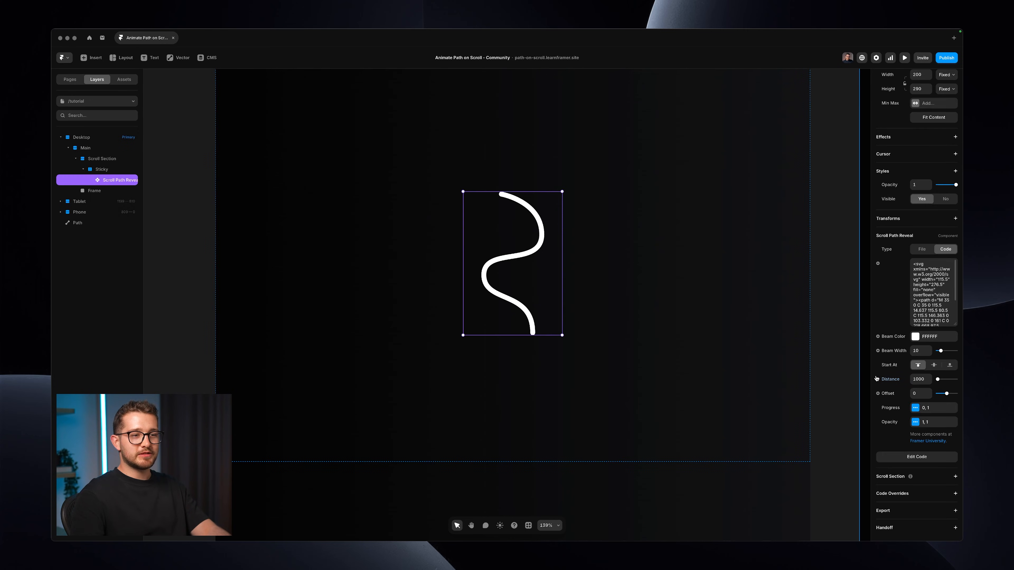
left_click(922, 418)
Step: Preview the page and scroll down and up to examine how the path draws itself, and return to the canvas
key("ctrl+backslash")
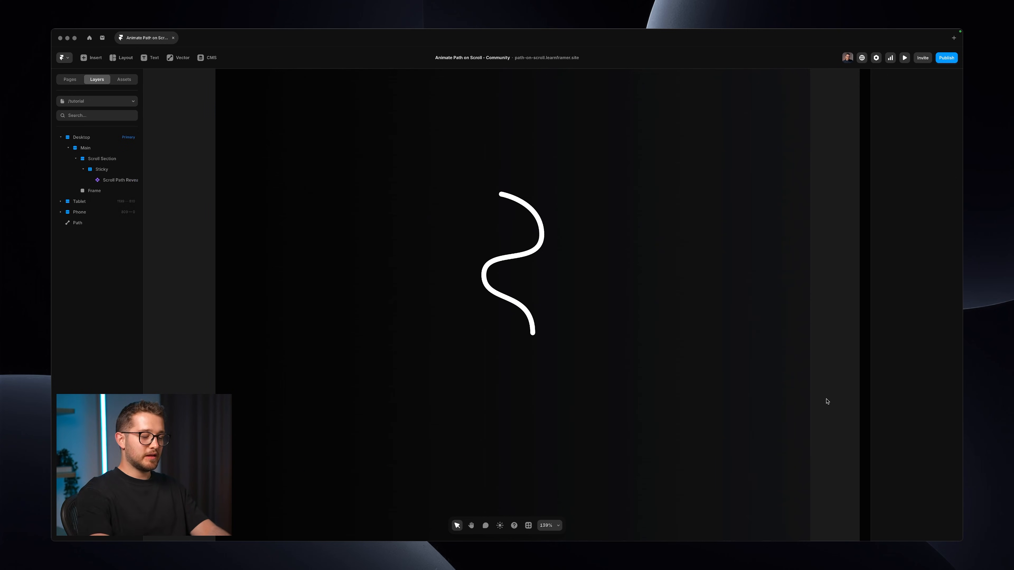
scroll(711, 362, "down", 2)
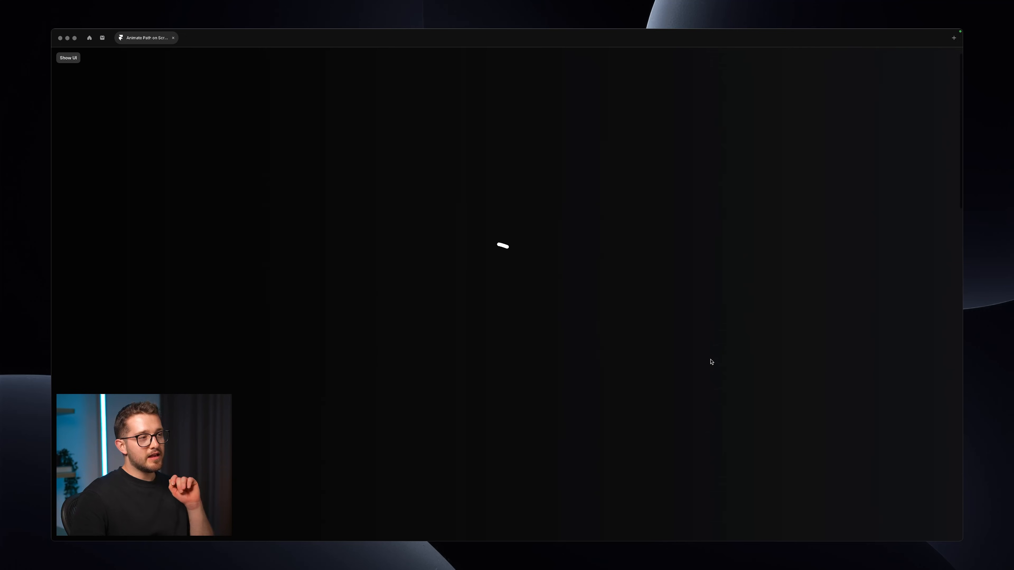
scroll(711, 362, "down", 5)
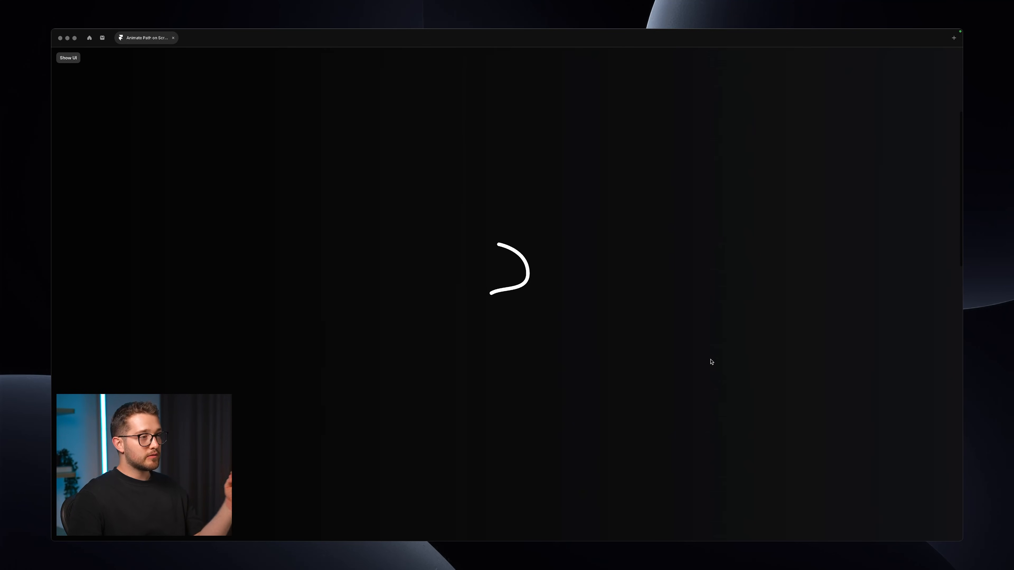
scroll(711, 362, "down", 4)
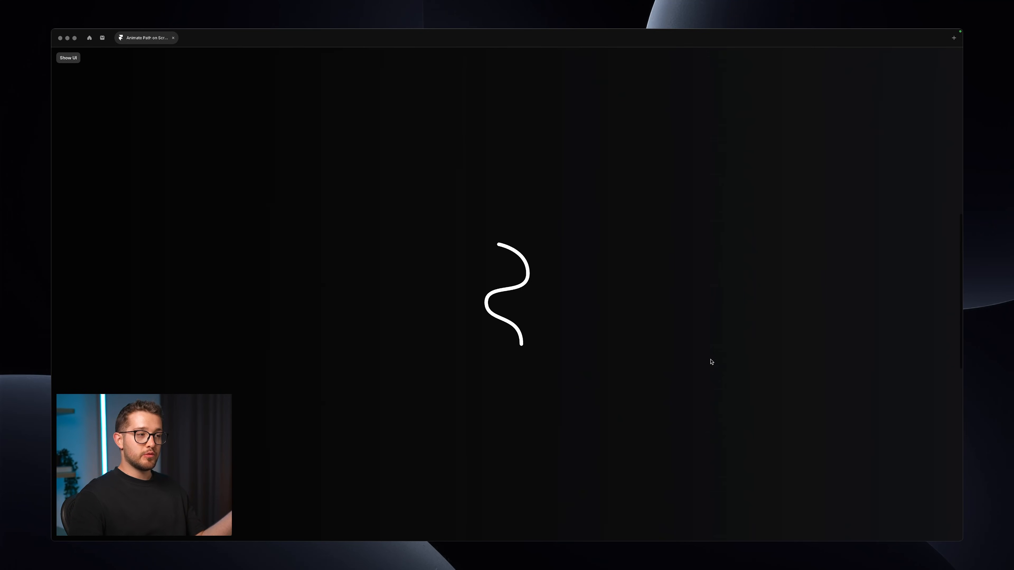
scroll(711, 362, "up", 10)
scroll(712, 362, "down", 5)
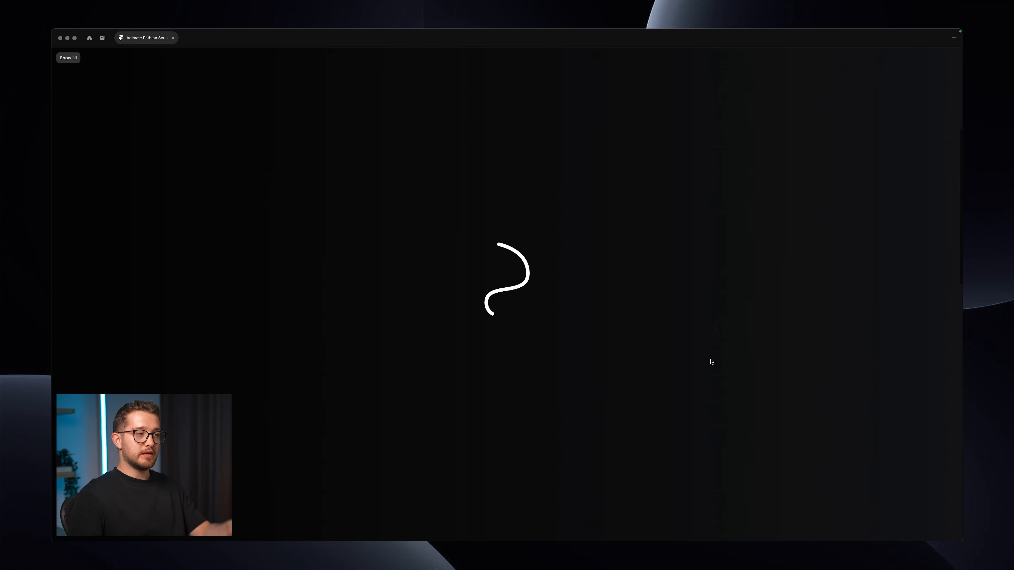
key("Escape")
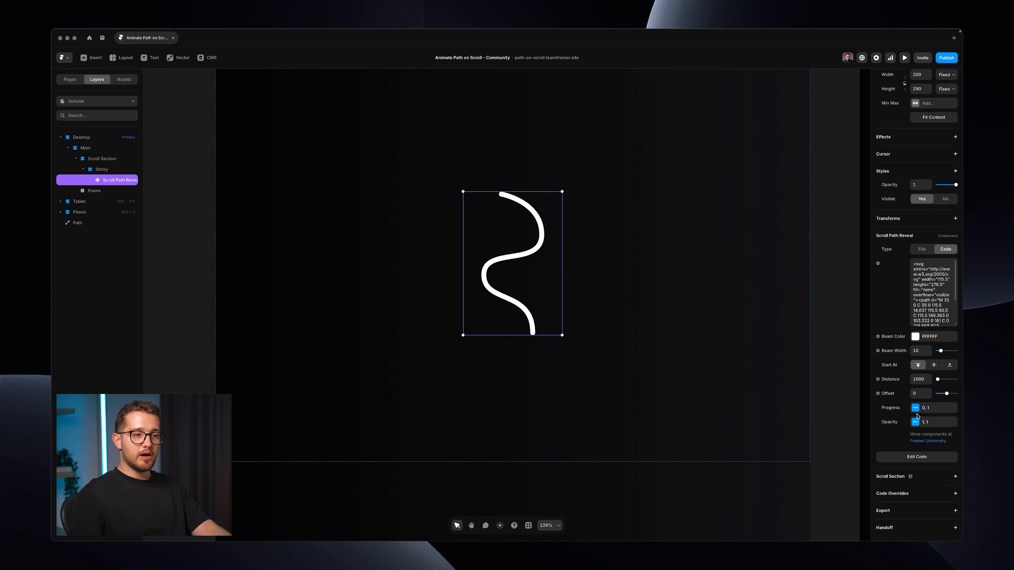
Step: Set the Scroll Path Reveal's Opacity Start to 0 and preview the page to check the fade
left_click(915, 422)
type("0")
key("Return")
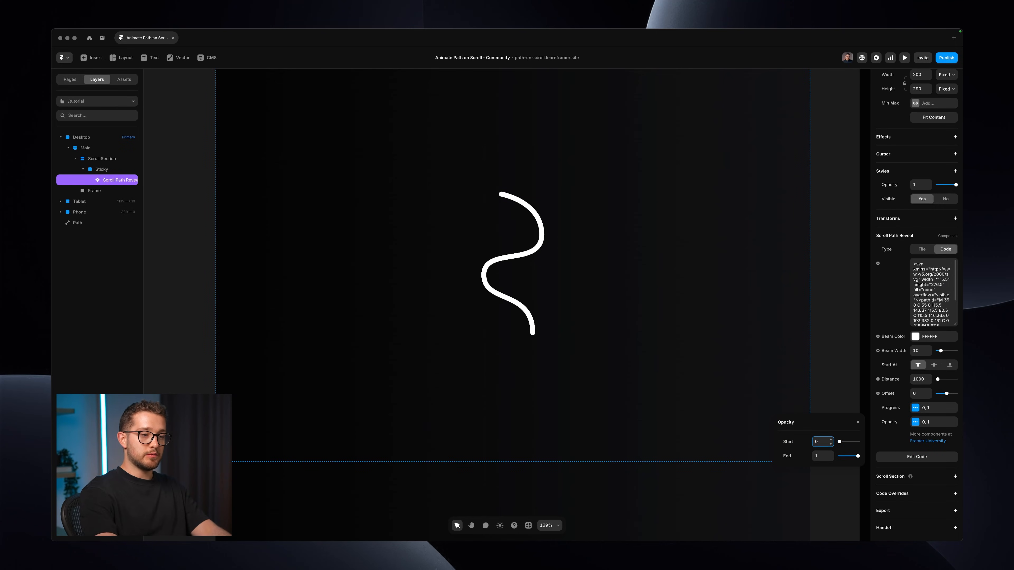
key("super+p")
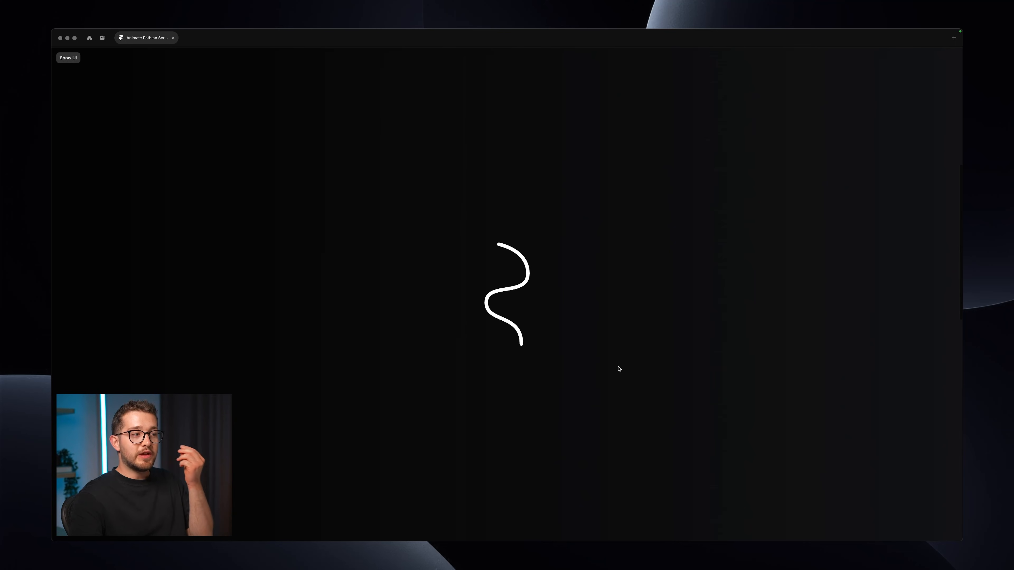
key("super+backslash")
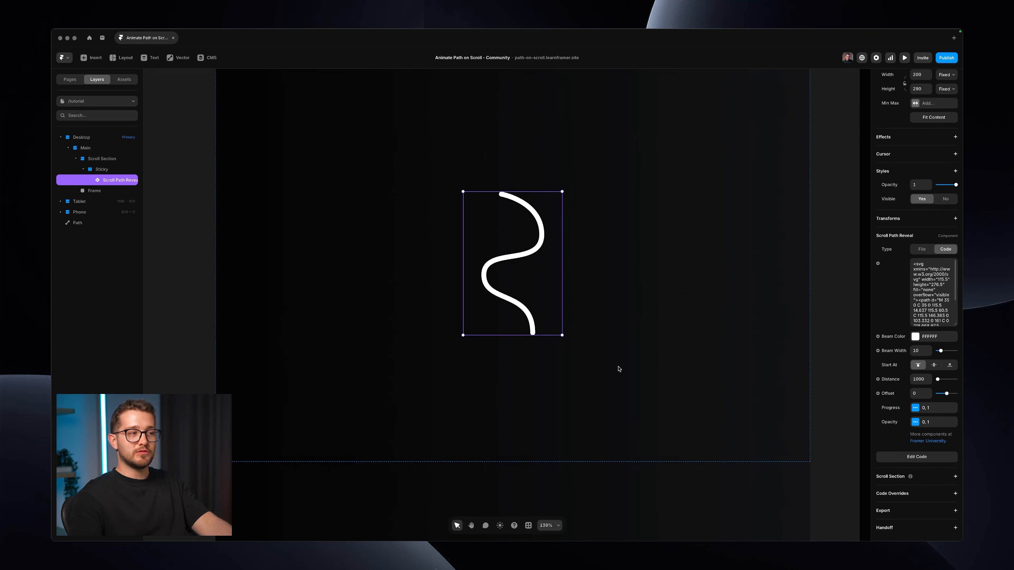
Step: Reverse the Scroll Path Reveal's Progress by setting Start to 1 and End to 0
left_click(930, 406)
type("1")
left_click(822, 441)
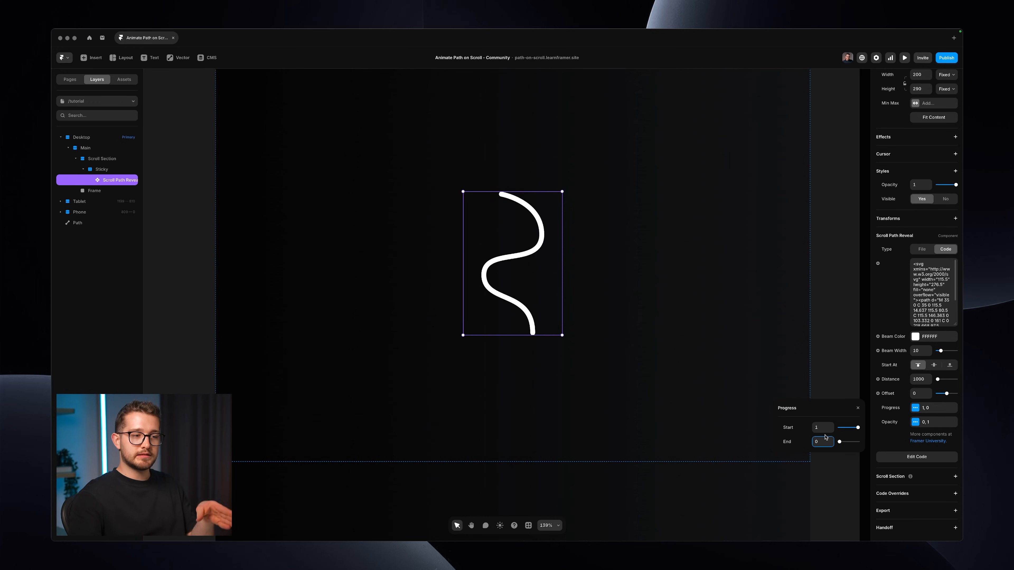
left_click(858, 408)
Step: Set the Scroll Path Reveal's Opacity Start to 1
left_click(934, 422)
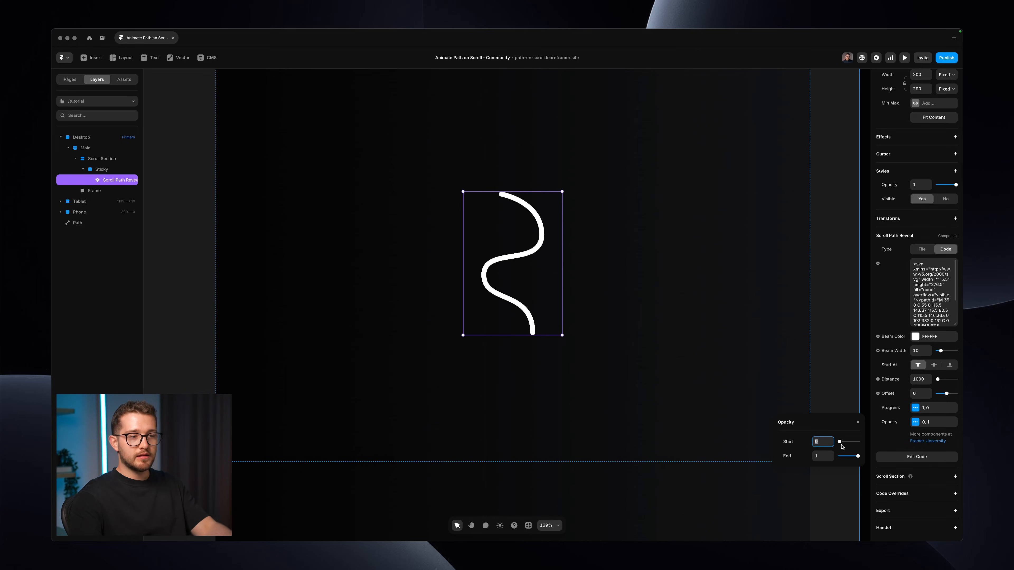
type("1")
key("Return")
Step: Preview the page and scroll up and down repeatedly to examine the reversed path animation, and return to the canvas
key("super+p")
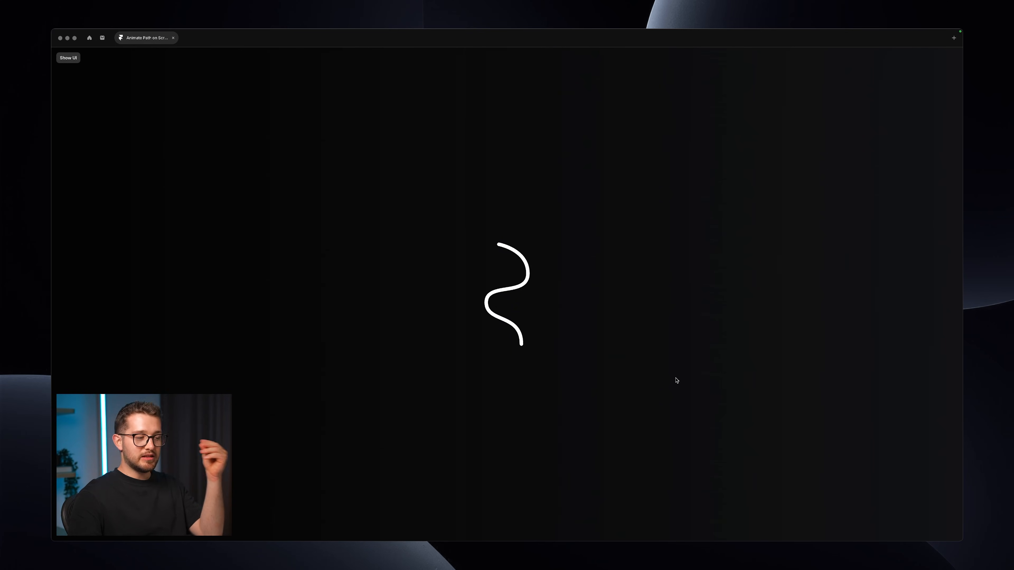
scroll(677, 380, "down", 2)
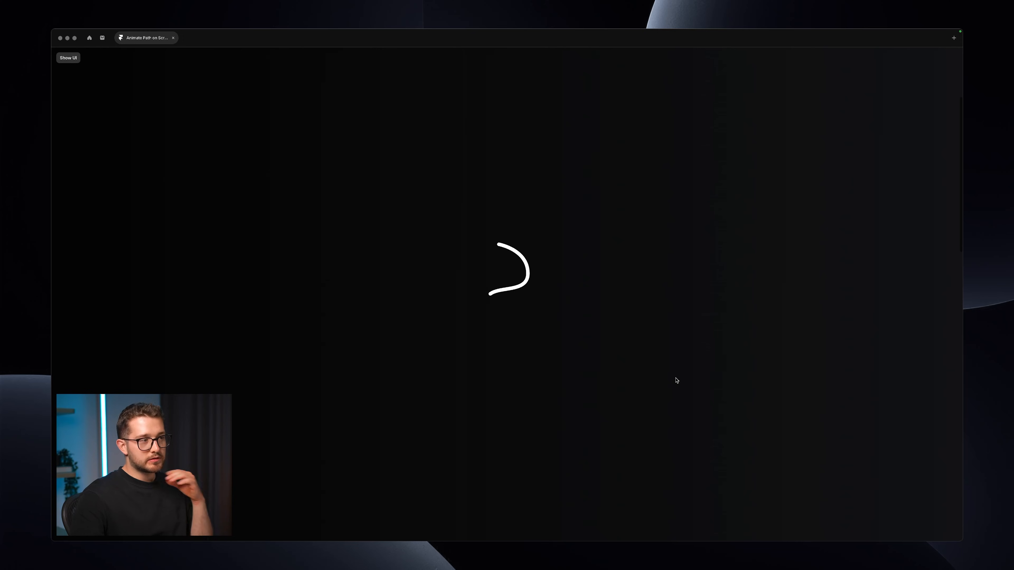
scroll(676, 380, "down", 1)
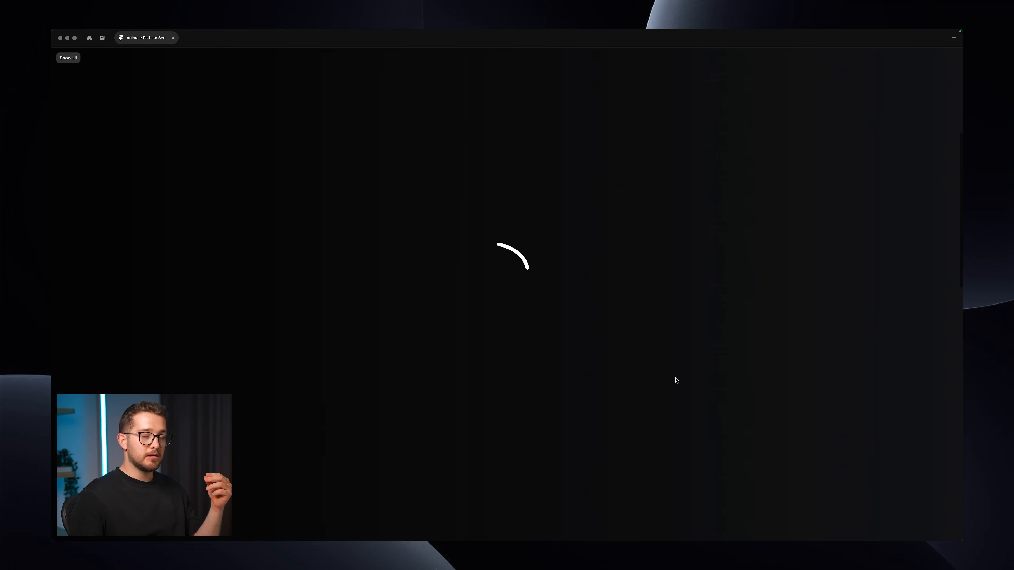
scroll(677, 380, "down", 1)
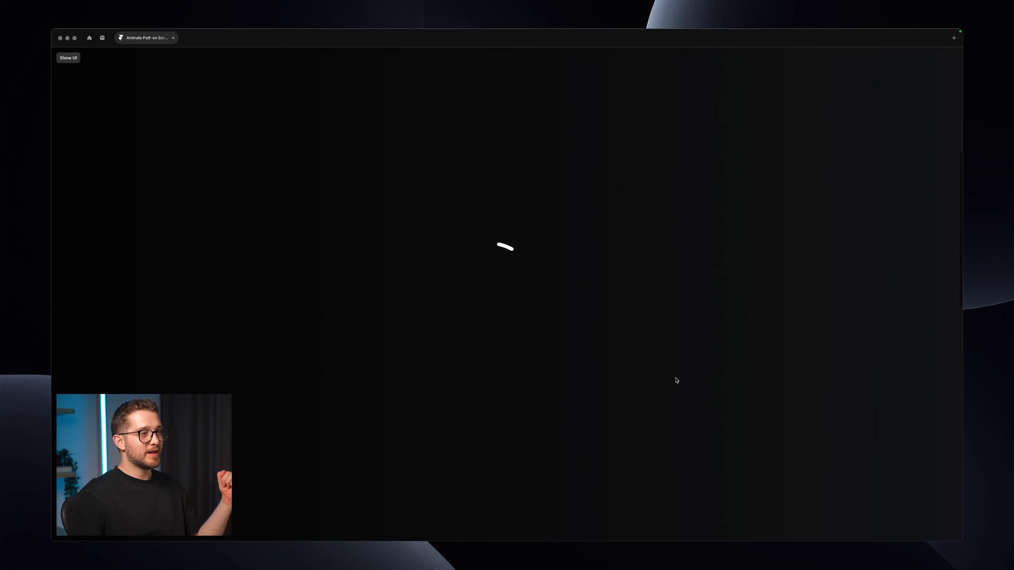
scroll(677, 380, "up", 5)
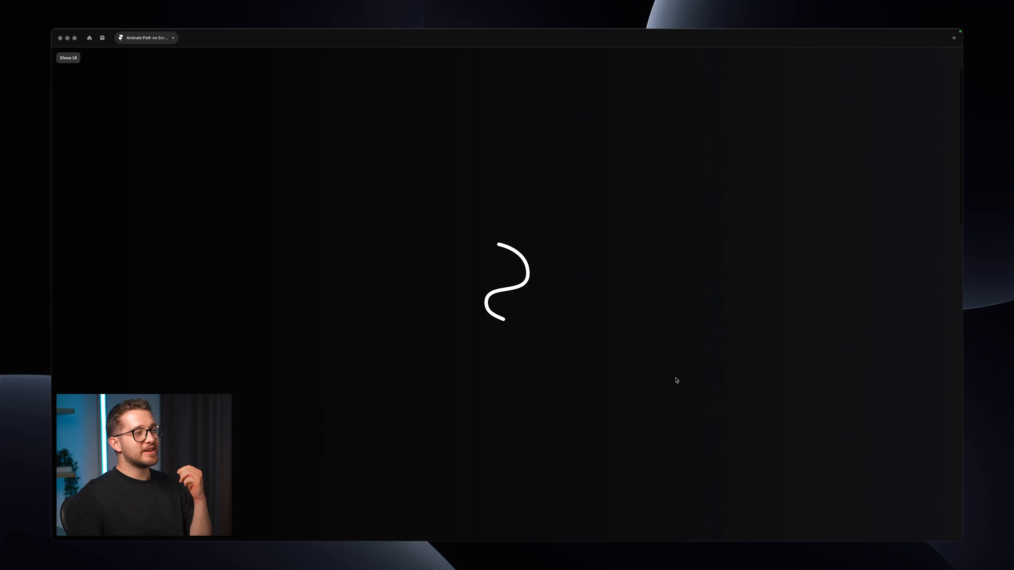
scroll(676, 380, "down", 5)
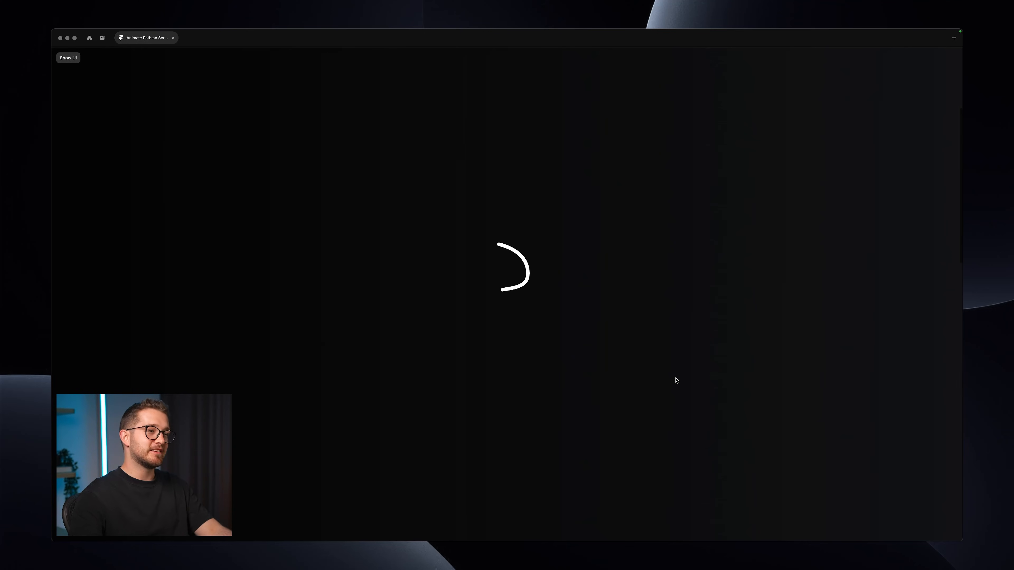
scroll(677, 380, "up", 3)
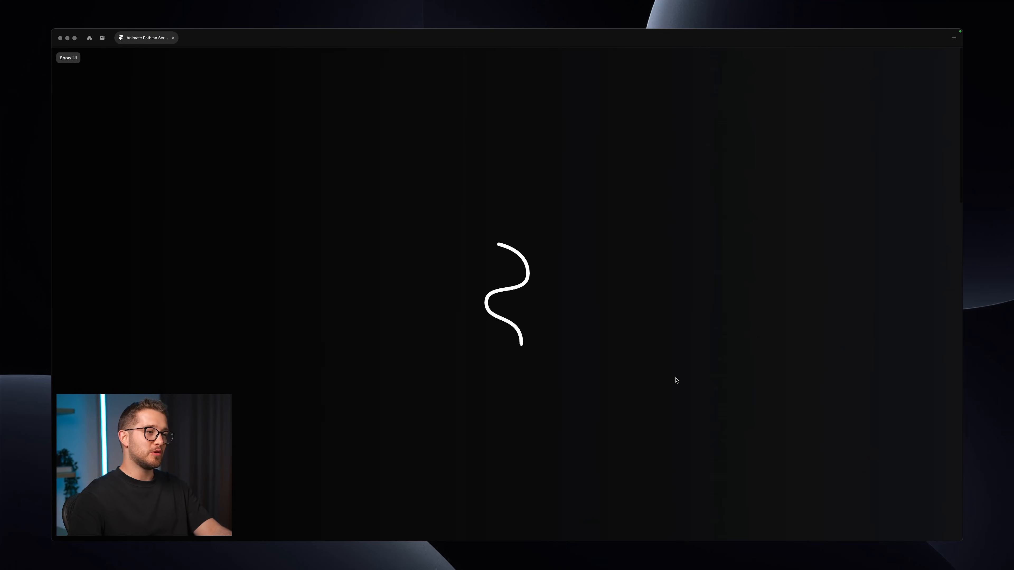
scroll(677, 380, "down", 5)
scroll(676, 381, "up", 5)
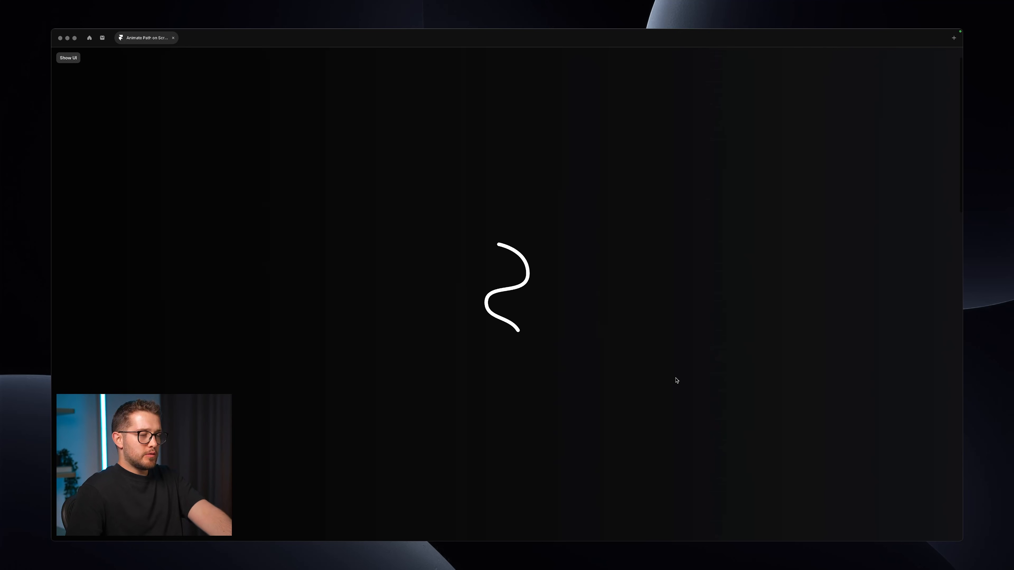
key("Escape")
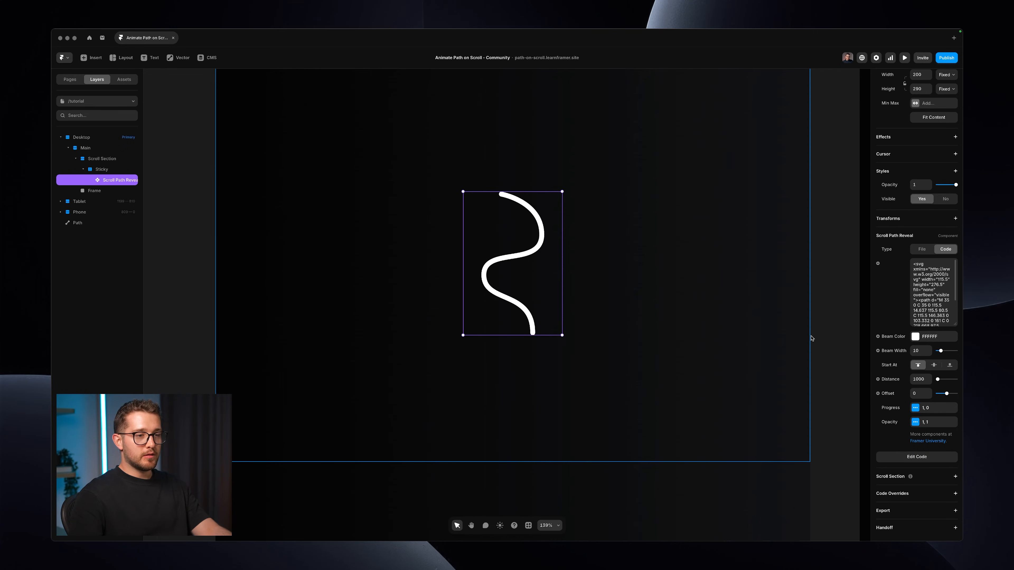
Step: Restore the Scroll Path Reveal's Progress to Start 0 and End 1, and check its Opacity settings
left_click(937, 408)
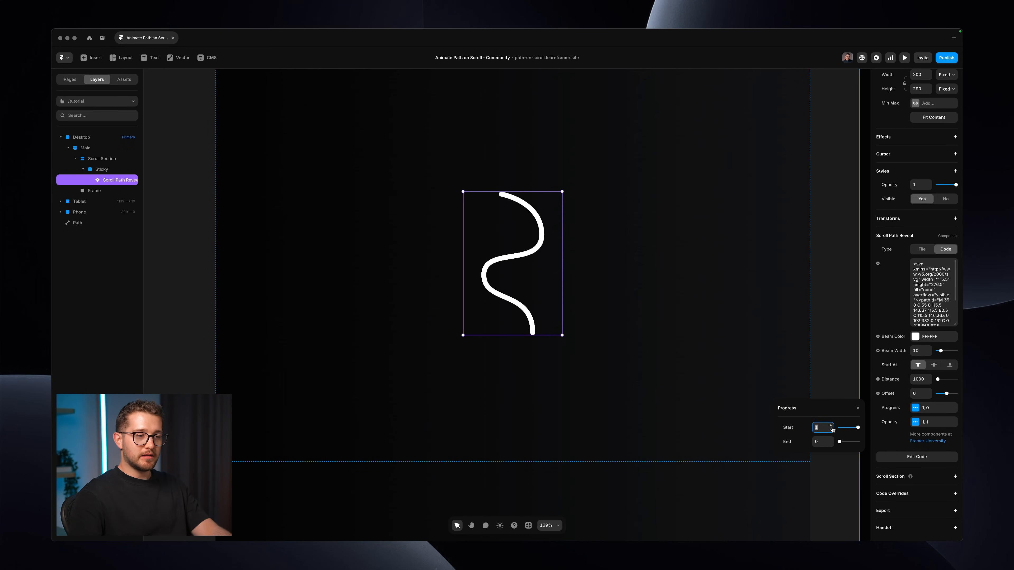
type("0")
left_click(820, 440)
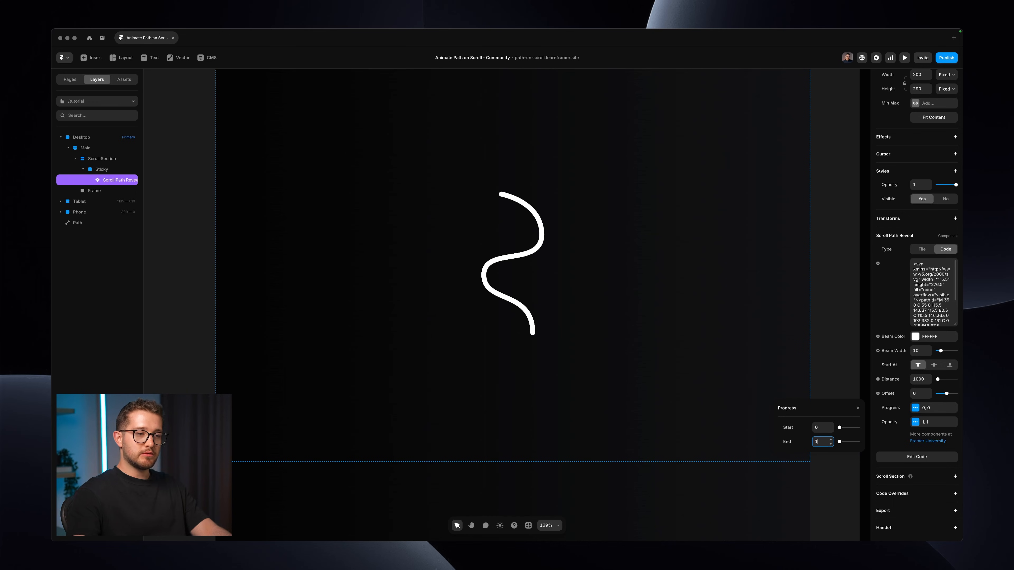
type("1")
left_click(929, 422)
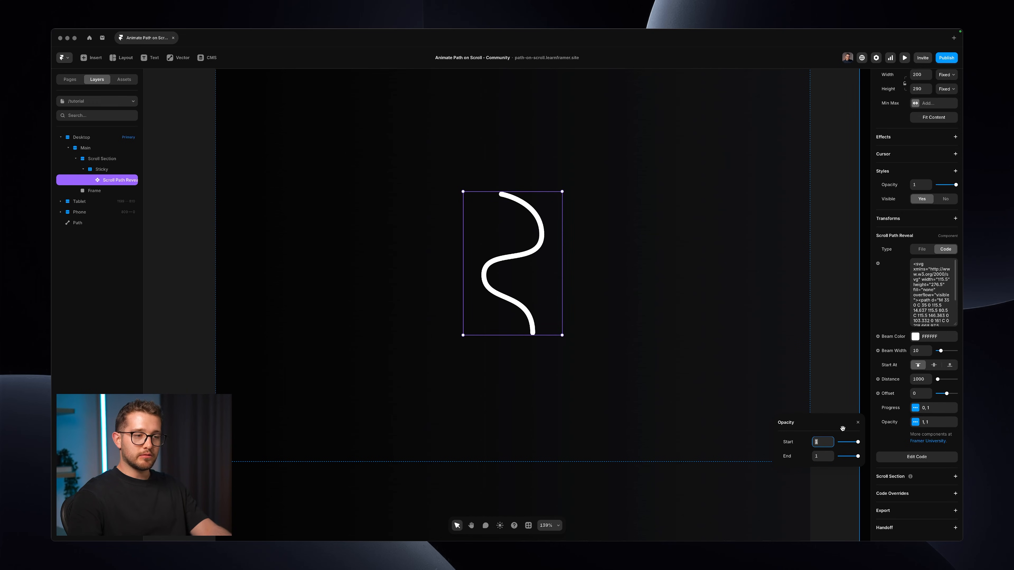
left_click(857, 423)
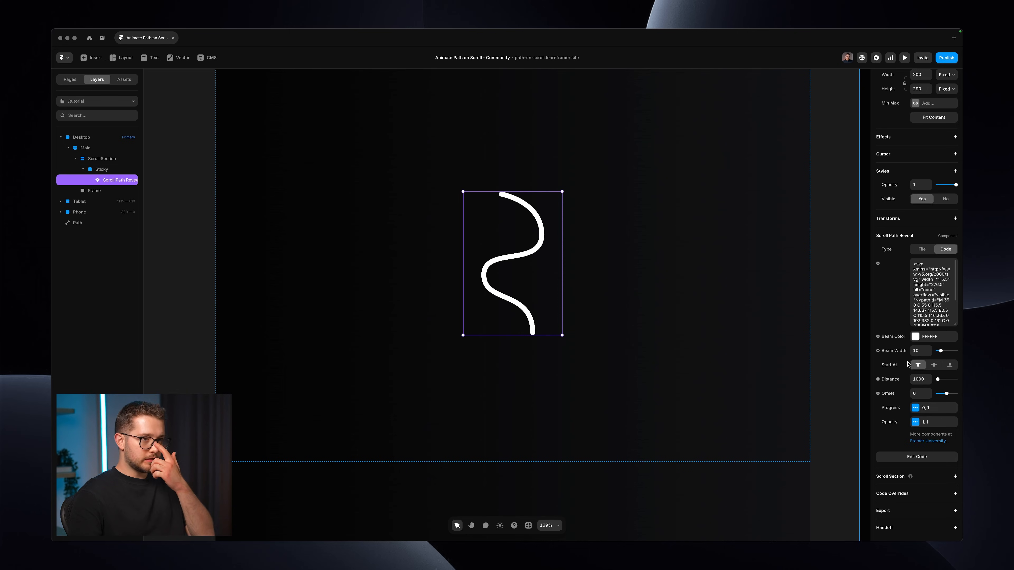
Step: Set the Scroll Path Reveal's Distance to 100 and preview the page, scrolling back and forth to check the animation's speed
left_click(917, 383)
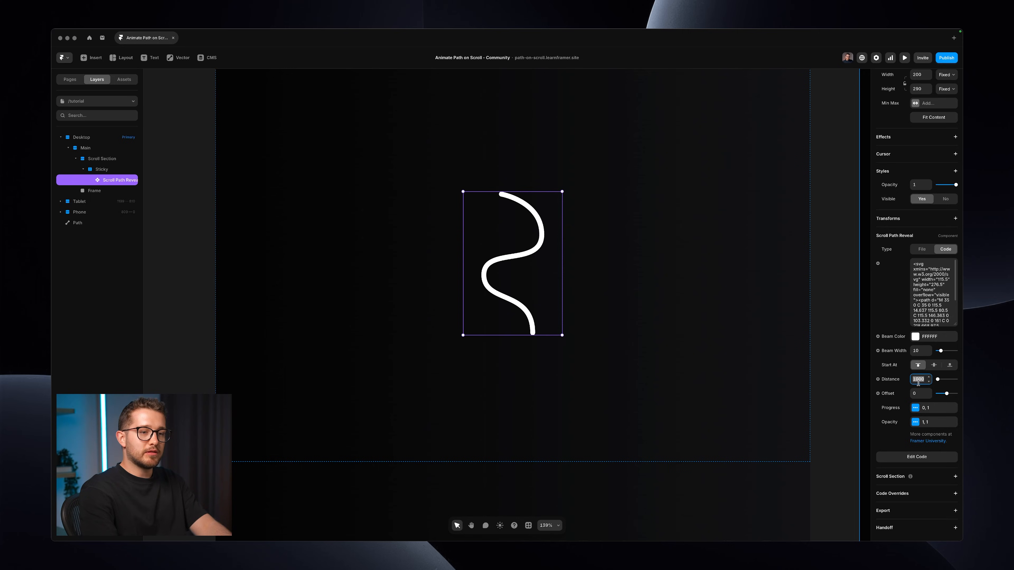
type("100")
key("super+backslash")
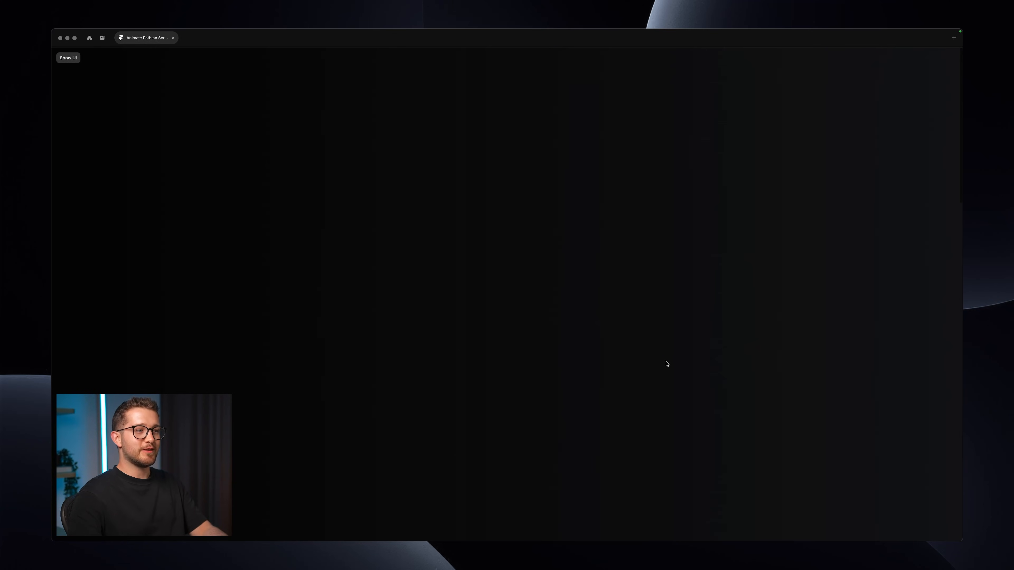
scroll(666, 363, "down", 3)
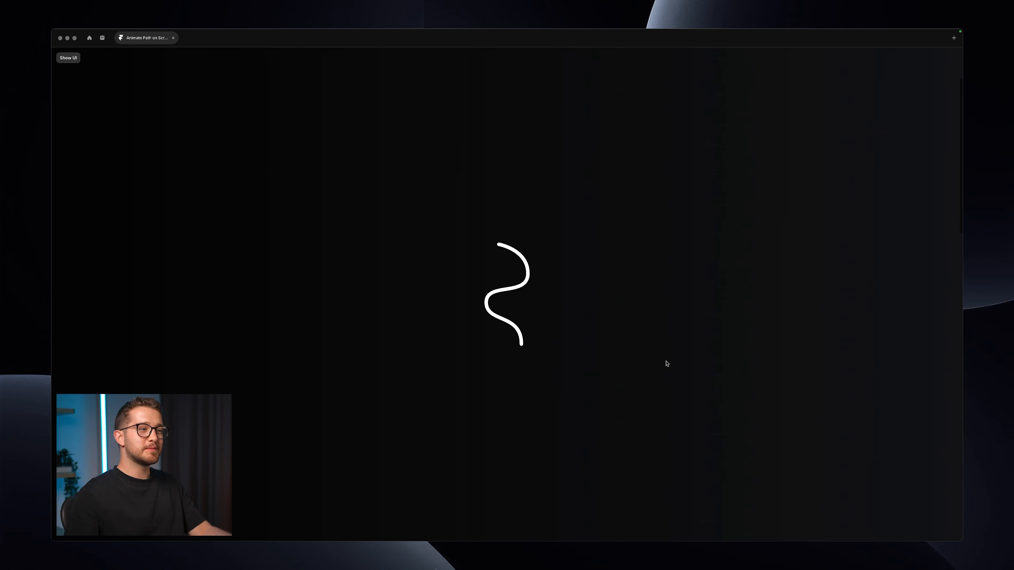
scroll(666, 363, "up", 3)
scroll(666, 363, "down", 3)
scroll(666, 363, "up", 3)
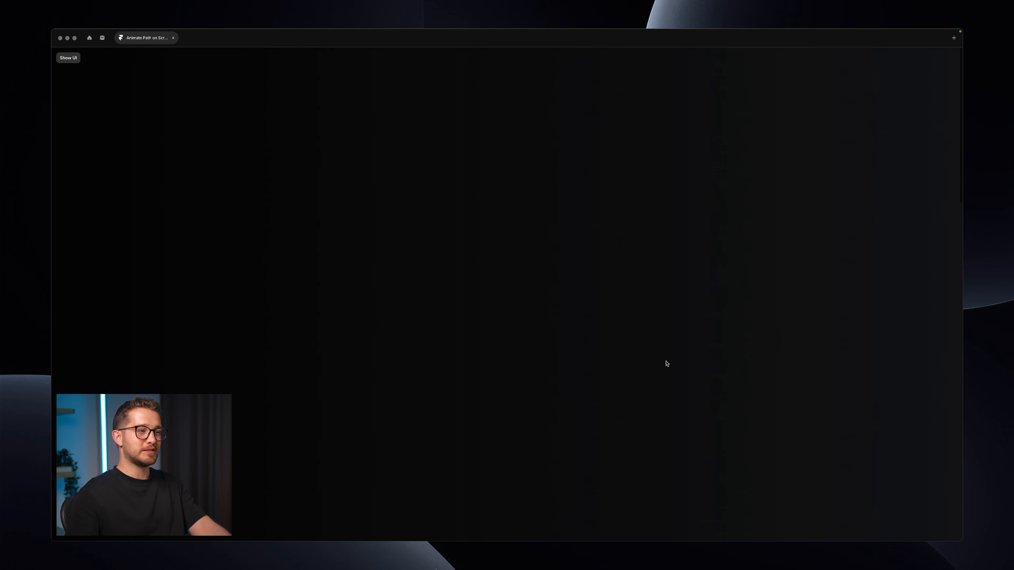
scroll(665, 363, "down", 3)
scroll(666, 363, "up", 2)
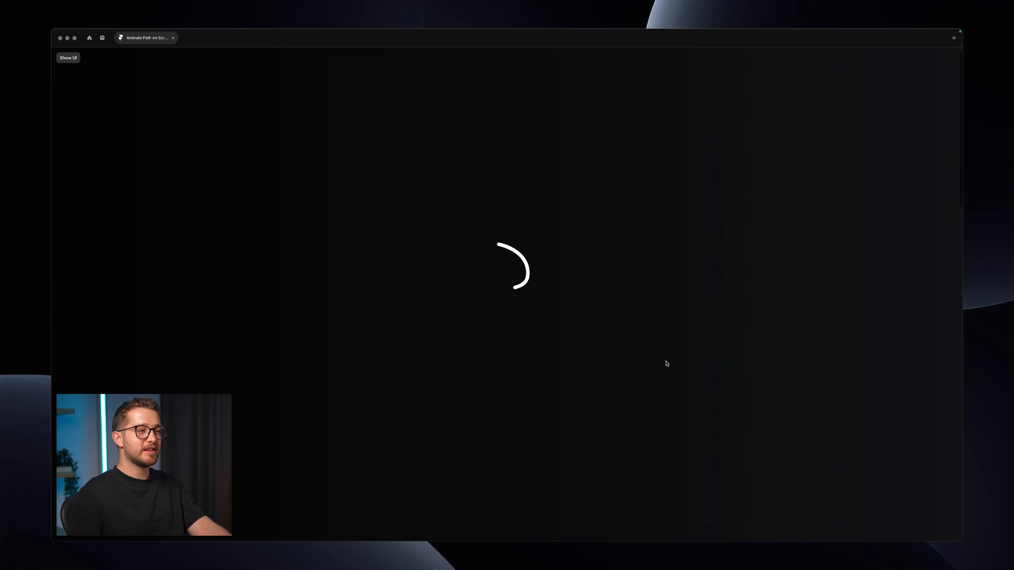
key("Escape")
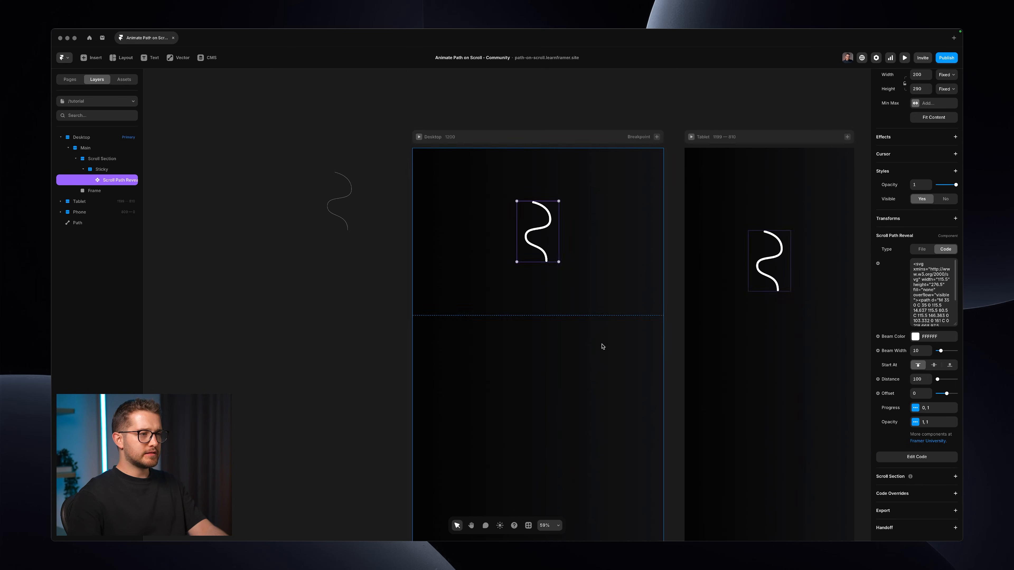
Step: Set the Scroll Path Reveal's Distance to 3000, matching the Scroll Section's height, and preview the path animation on scroll
left_click(602, 346)
scroll(530, 233, "down", 5)
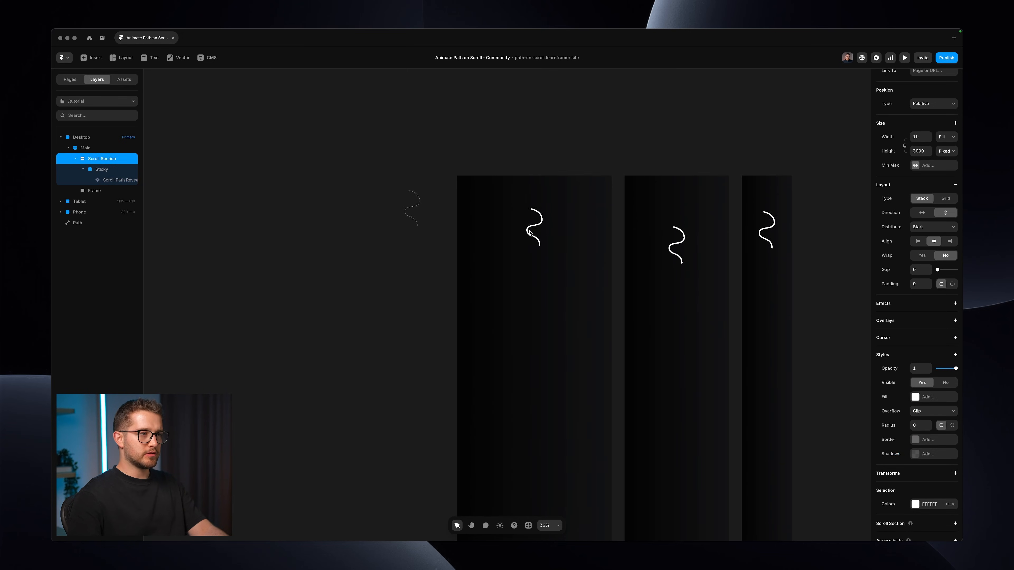
scroll(547, 292, "down", 3)
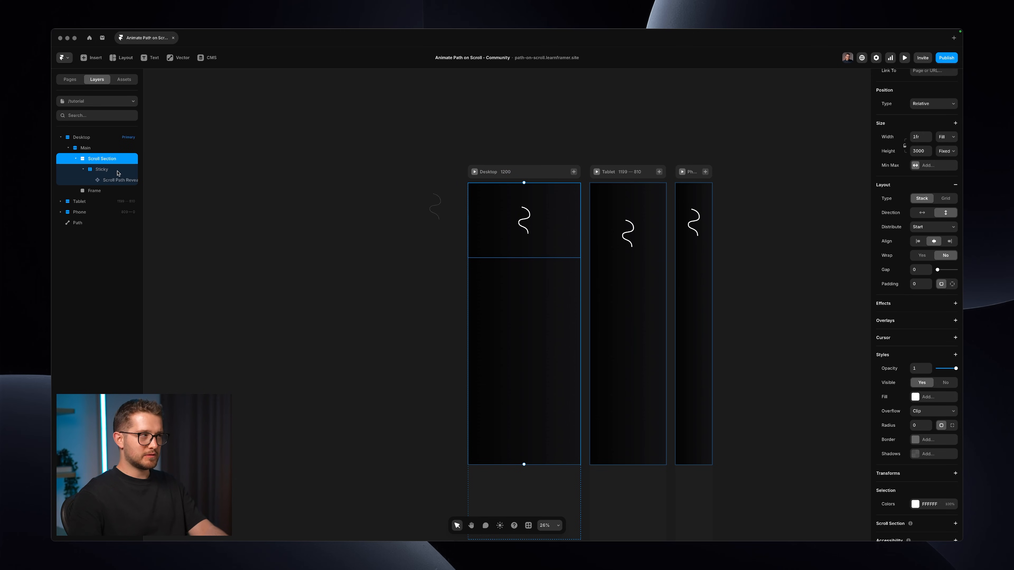
left_click(118, 180)
left_click(919, 380)
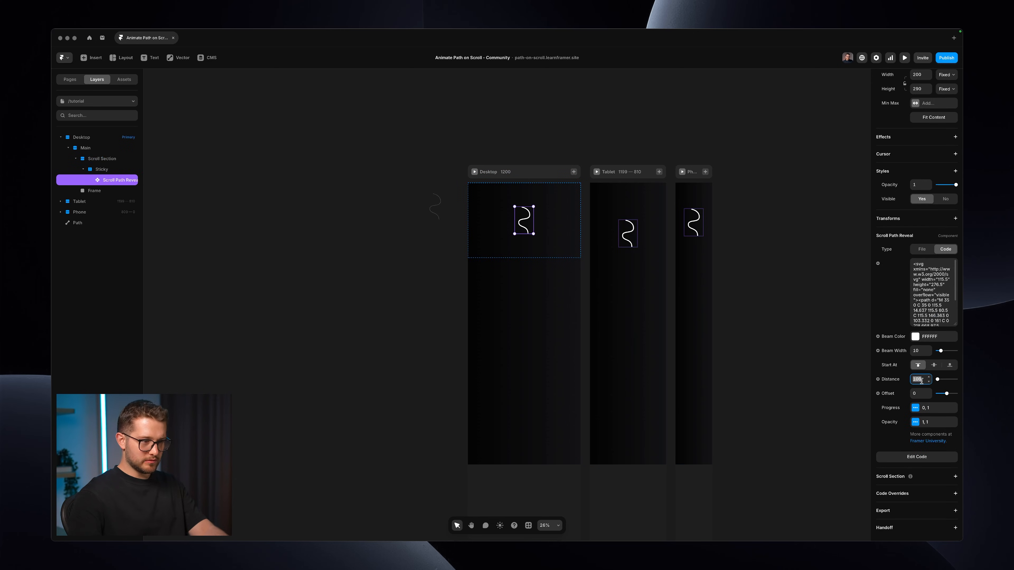
type("3")
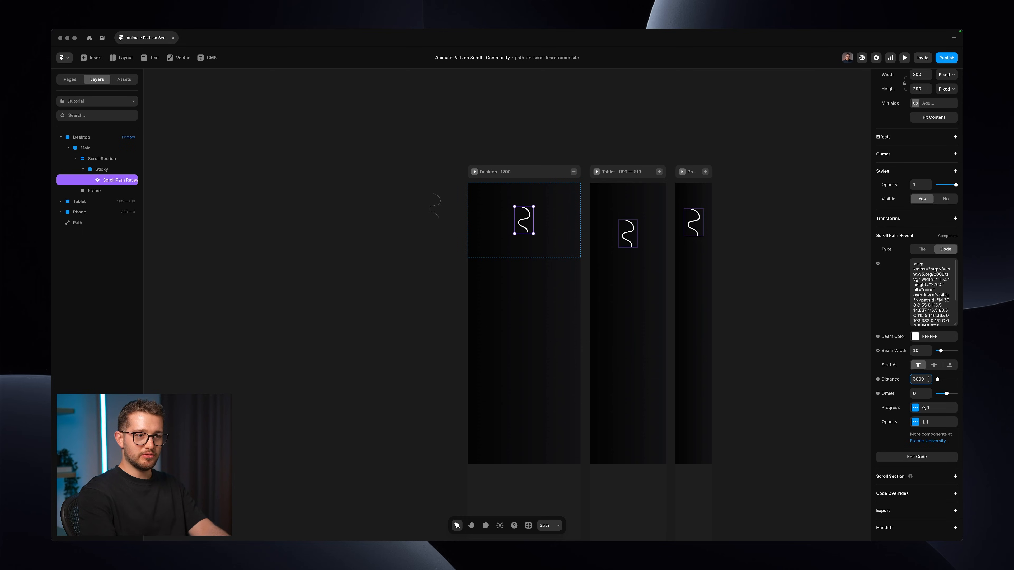
type("000")
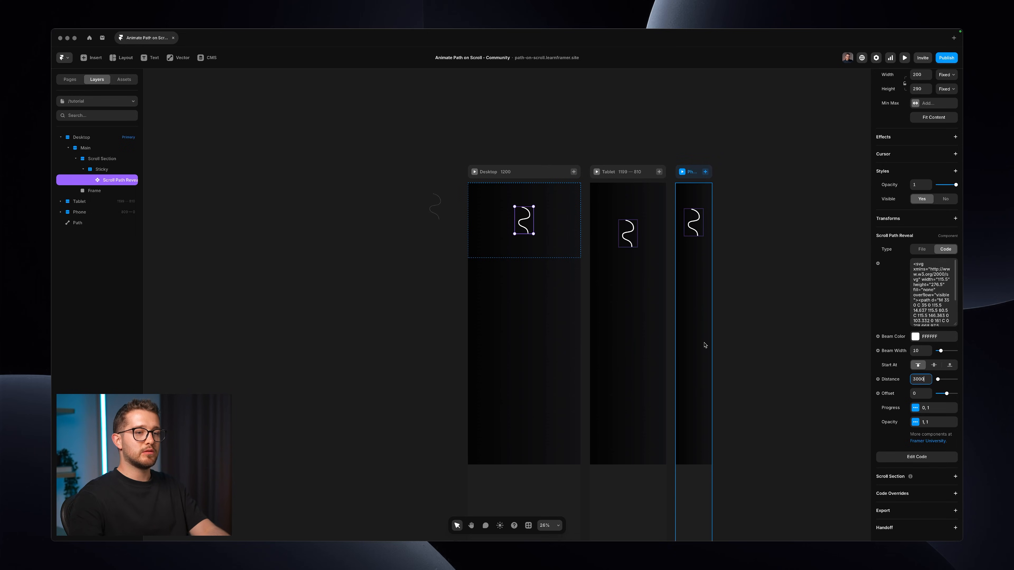
key("super+p")
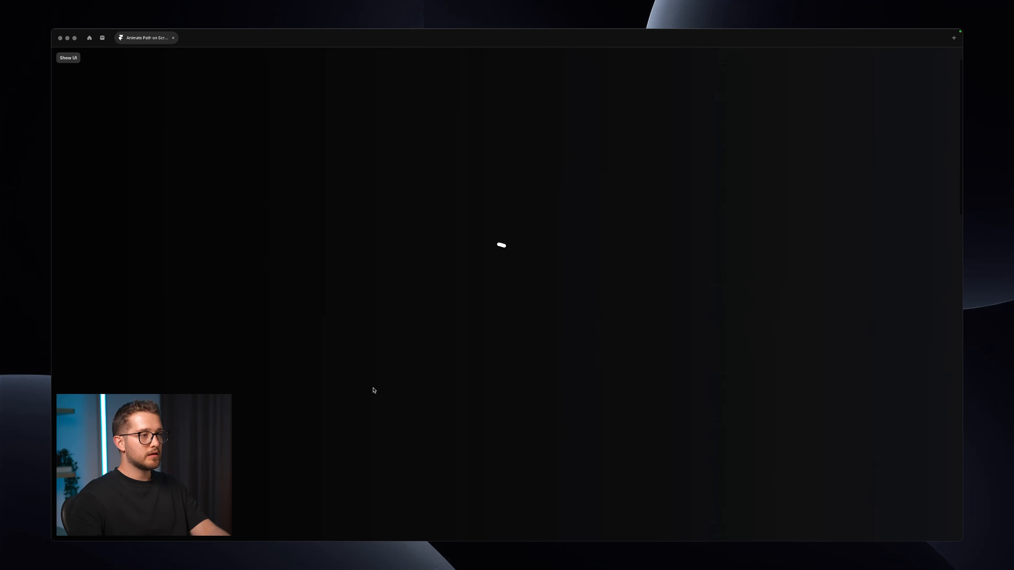
scroll(374, 390, "down", 10)
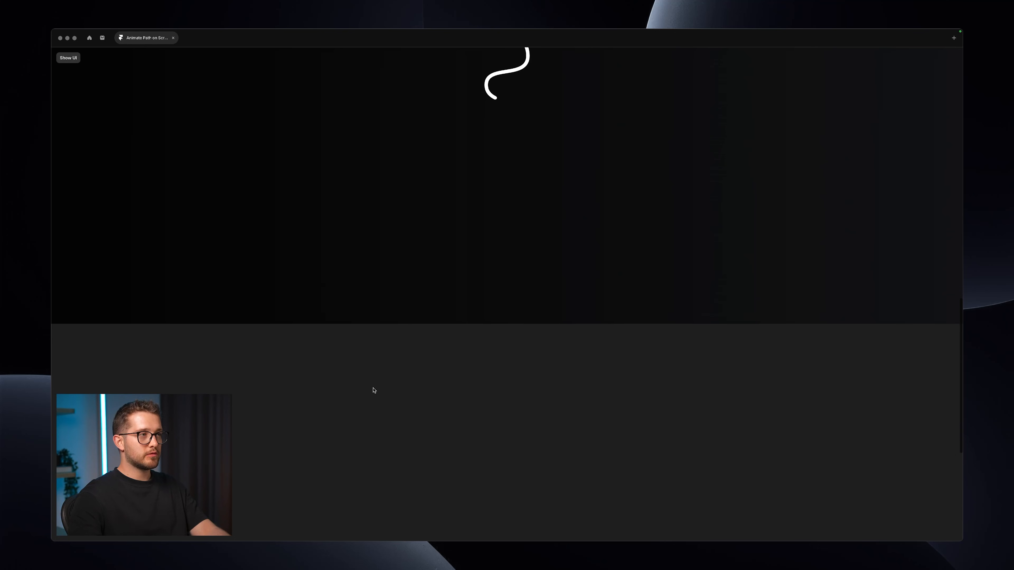
scroll(374, 390, "up", 2)
scroll(374, 390, "down", 2)
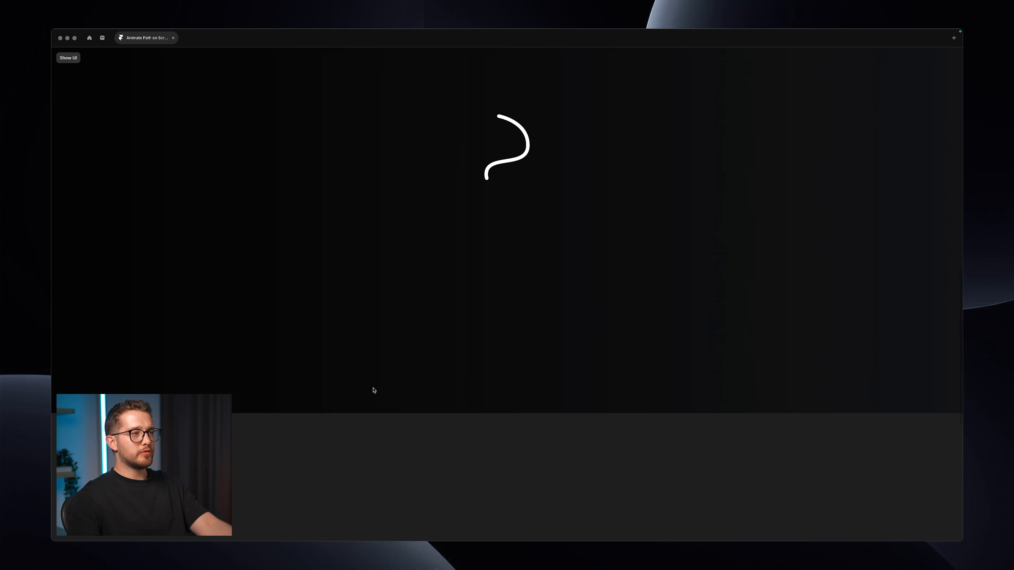
key("Escape")
Step: Set the Scroll Path Reveal's Distance to 2000
left_click(922, 378)
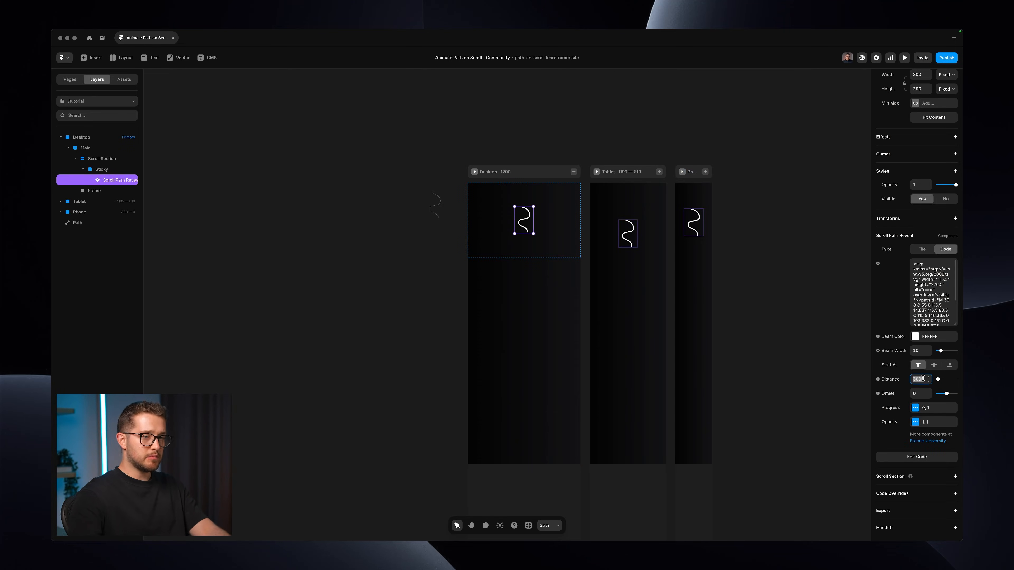
type("2000")
key("Return")
Step: Preview the page and scroll through the whole section repeatedly to examine when the path finishes drawing, and return to the canvas
key("super+p")
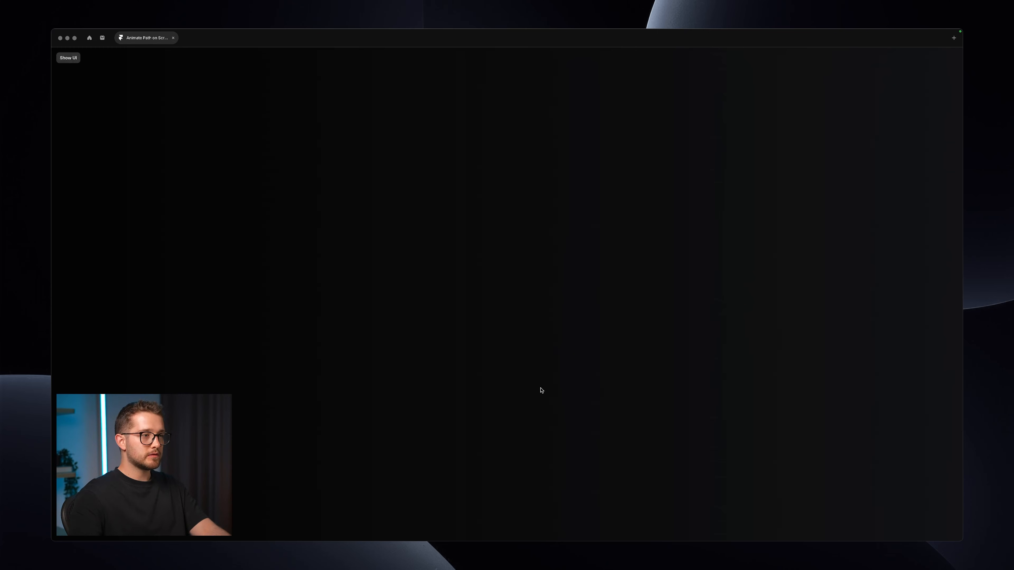
scroll(541, 390, "down", 5)
scroll(541, 390, "up", 2)
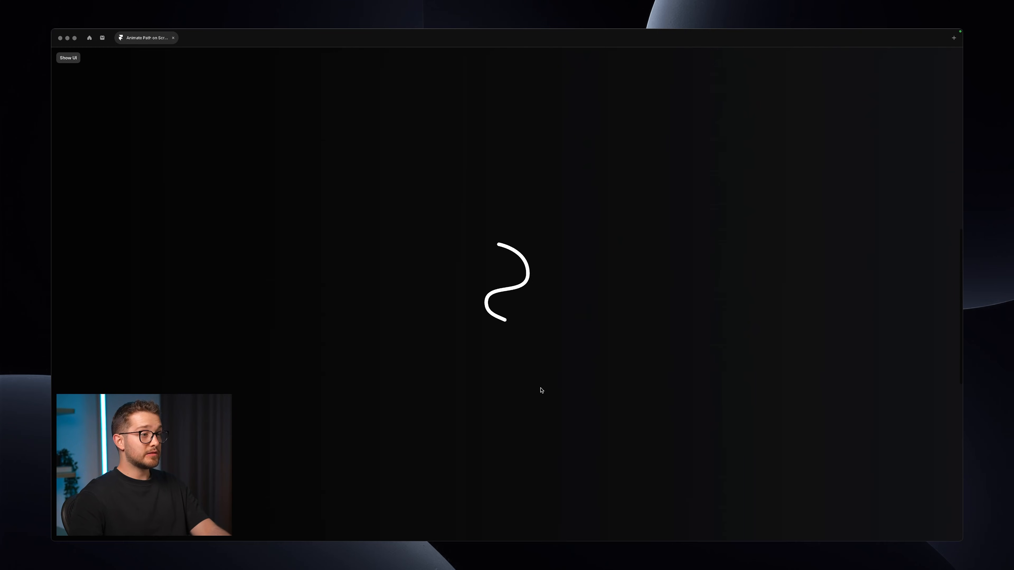
scroll(541, 390, "down", 3)
scroll(541, 390, "down", 2)
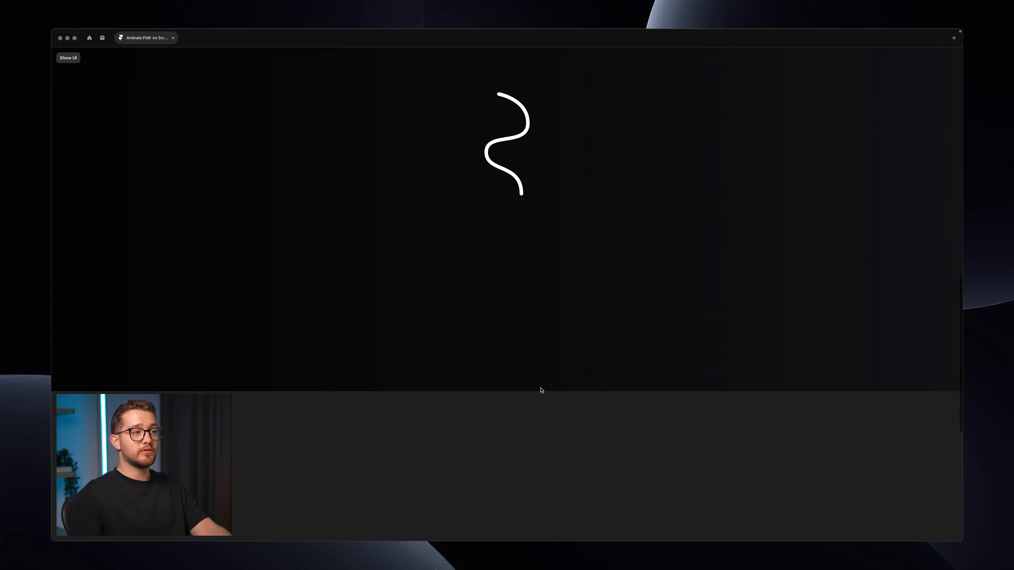
scroll(519, 188, "up", 3)
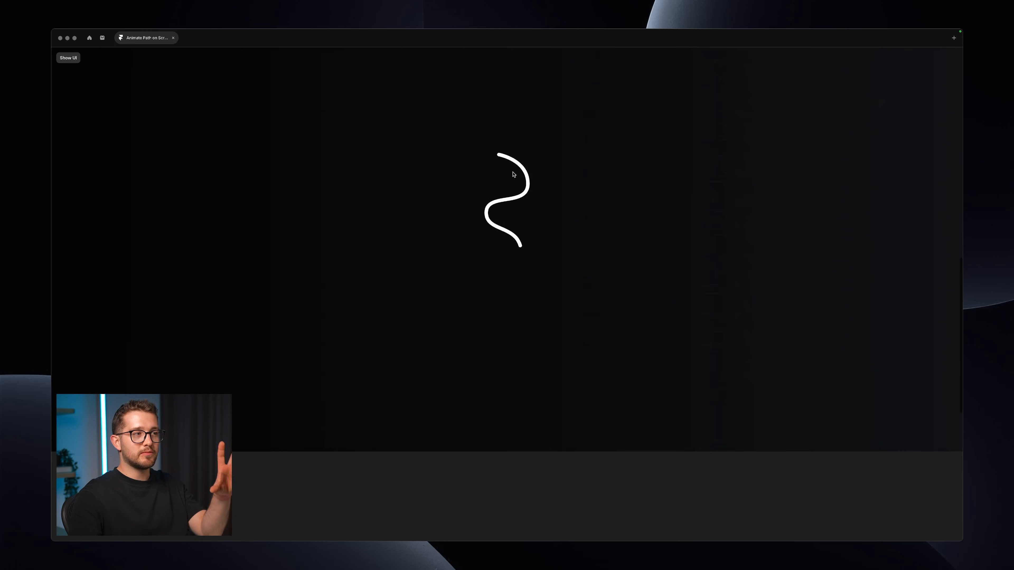
scroll(514, 174, "down", 5)
scroll(514, 175, "up", 5)
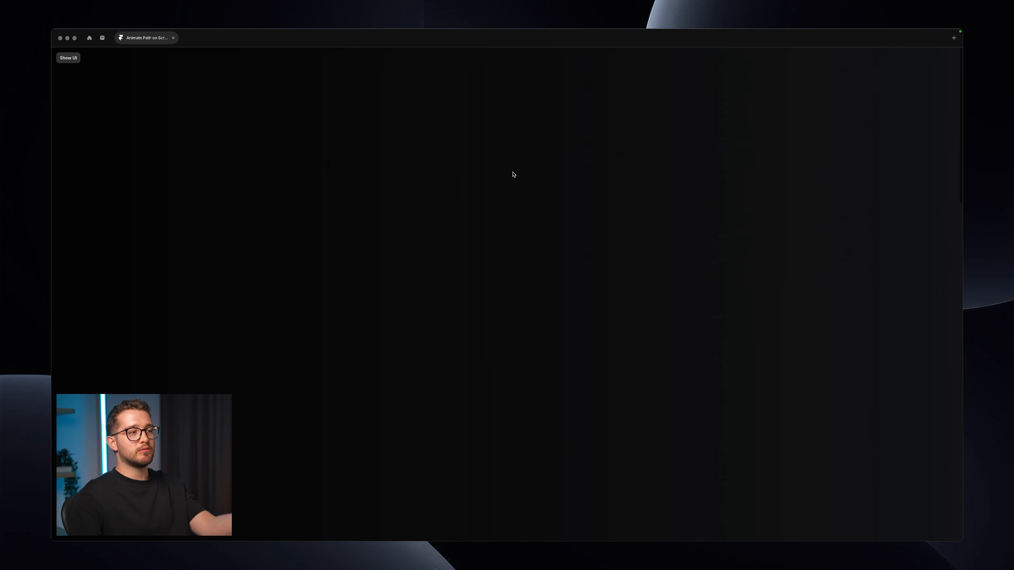
scroll(514, 175, "down", 5)
scroll(513, 174, "up", 5)
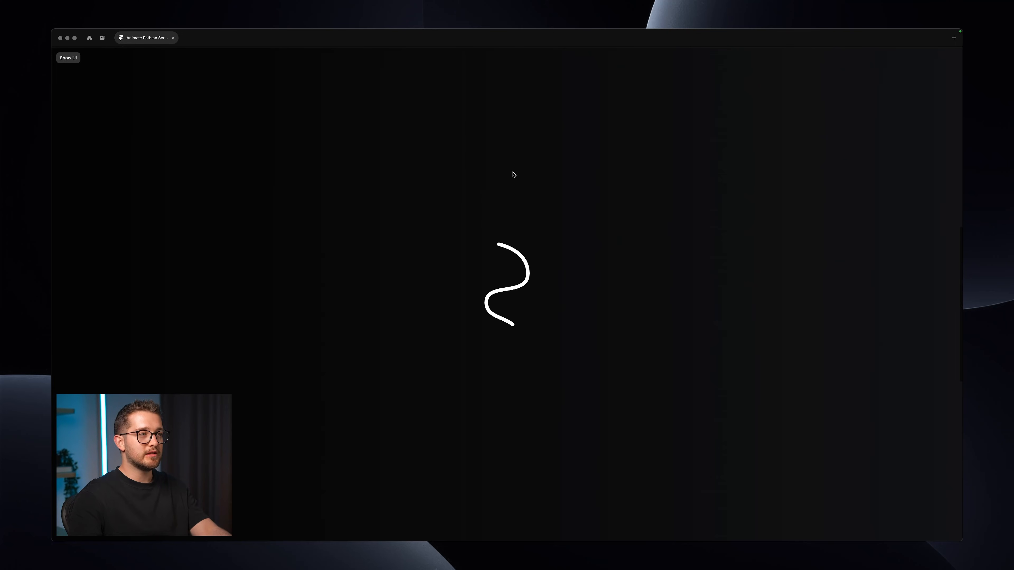
key("Escape")
scroll(513, 175, "up", 5)
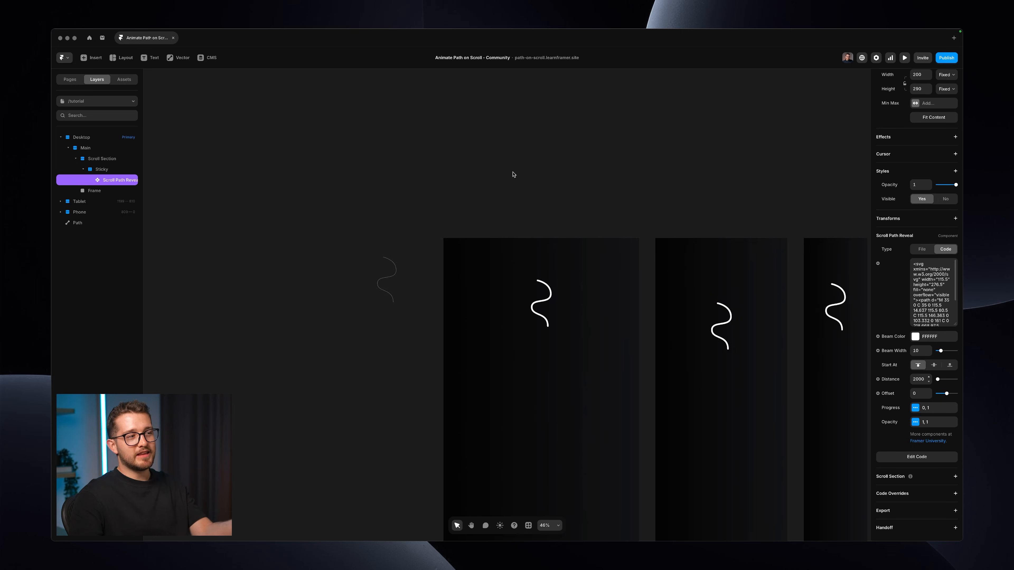
scroll(521, 236, "down", 1)
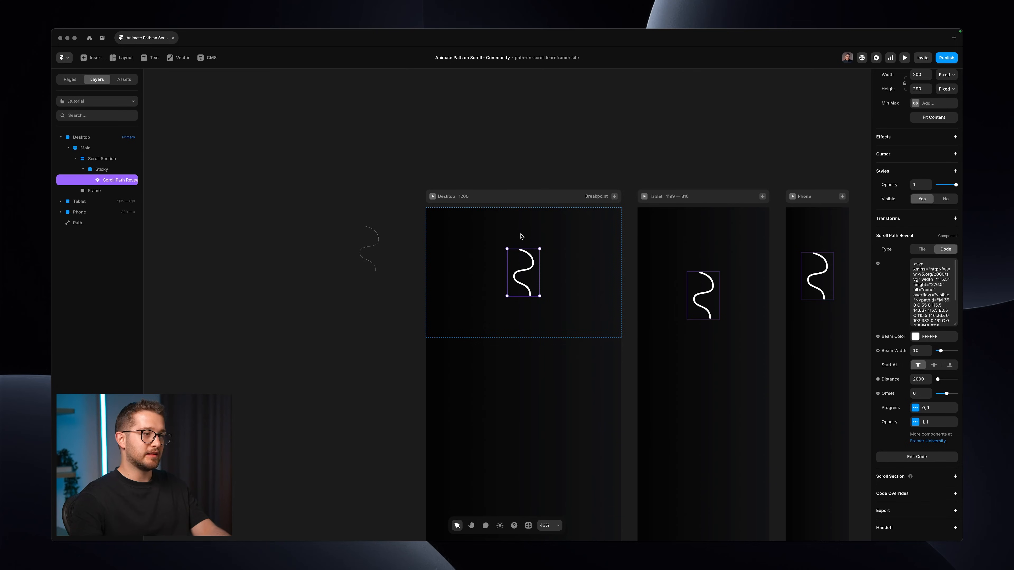
Step: Switch to the browser, view the post's demo video of SVG line animations on scroll, pause it, and return to Framer
key("super+Tab")
left_click(313, 282)
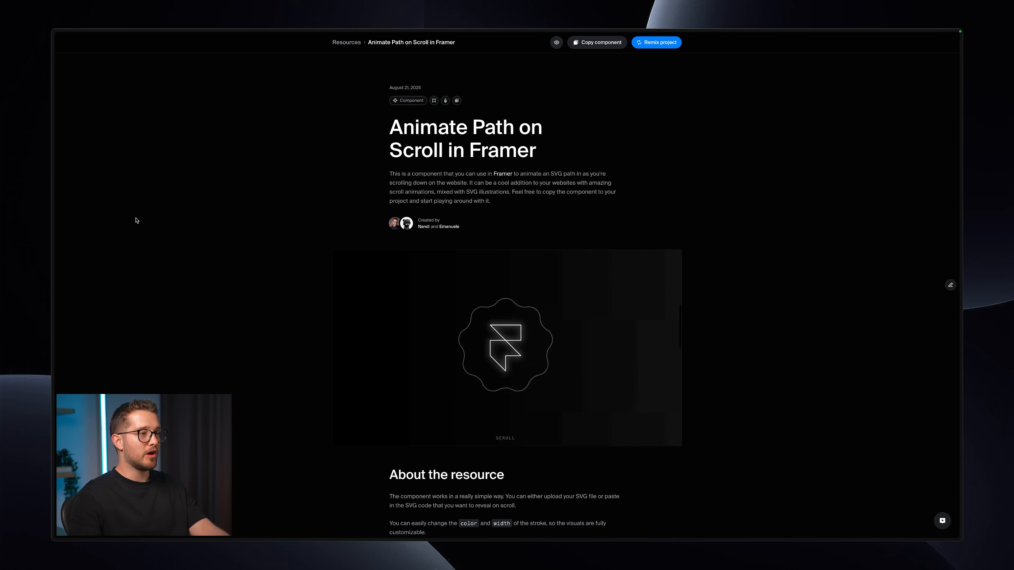
key("super+s")
left_click(98, 117)
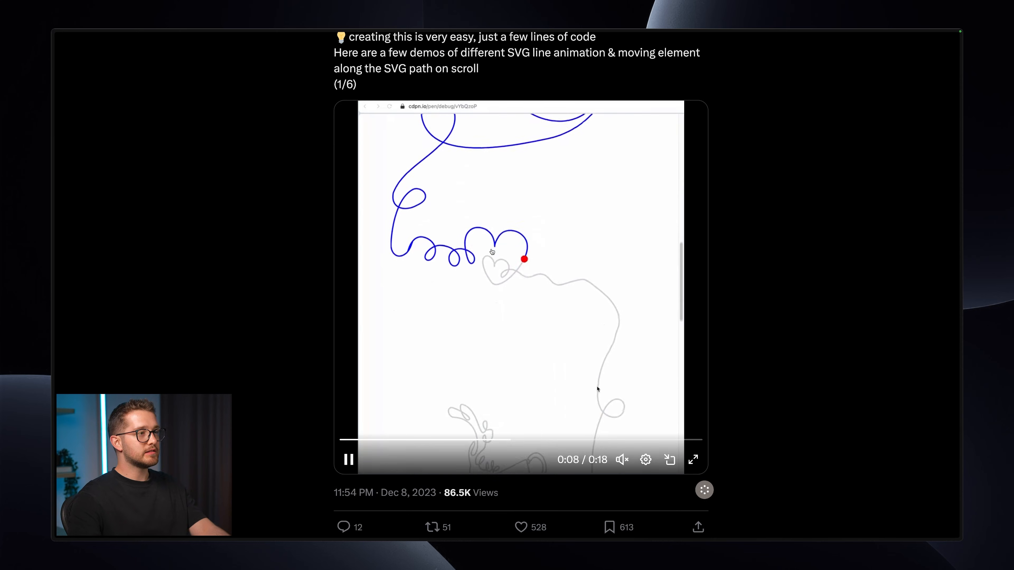
left_click(348, 459)
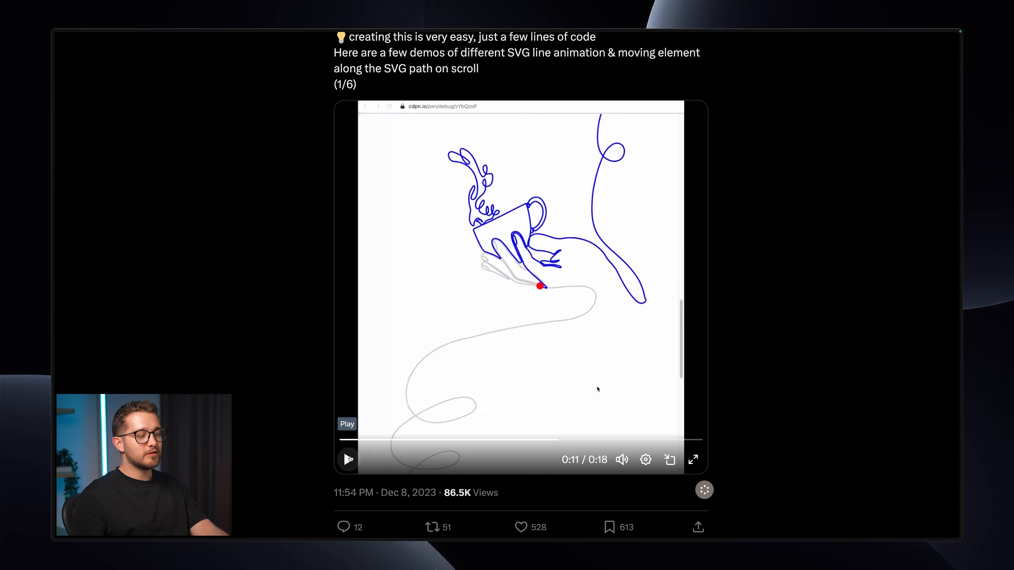
key("super+Tab")
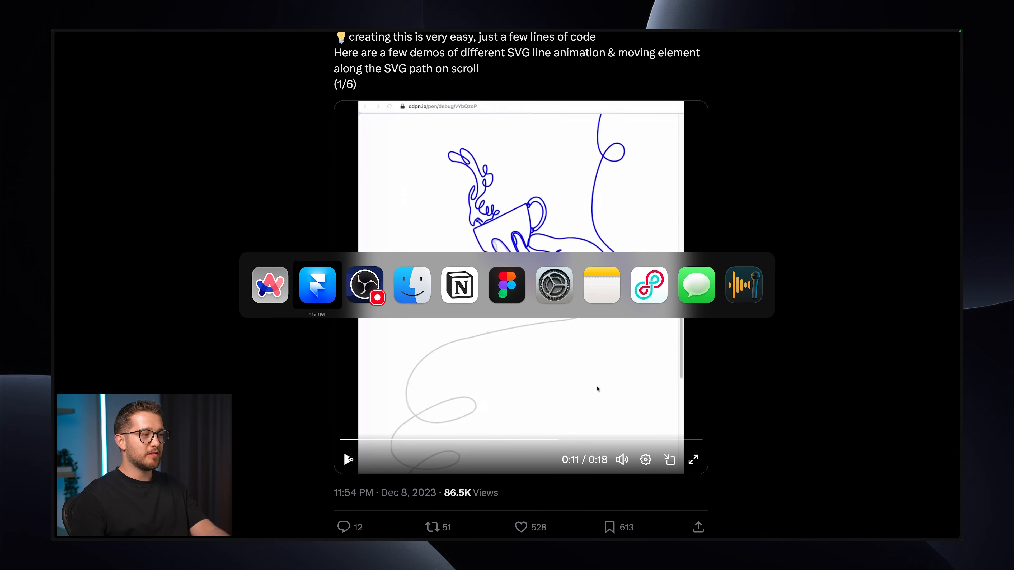
Step: Duplicate the Scroll Path Reveal component inside the Sticky frame of the Desktop breakpoint
scroll(515, 319, "up", 5)
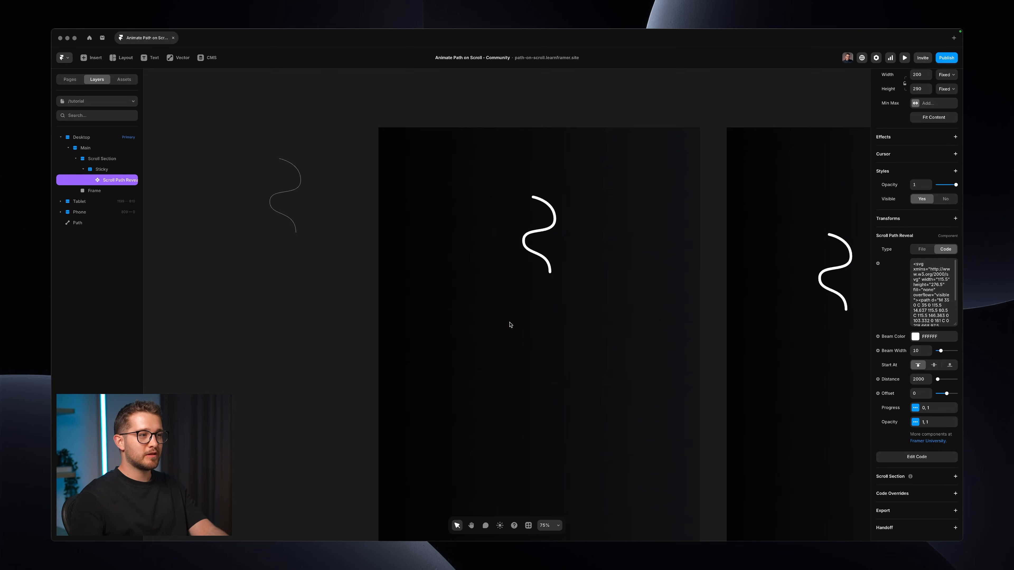
key("super+d")
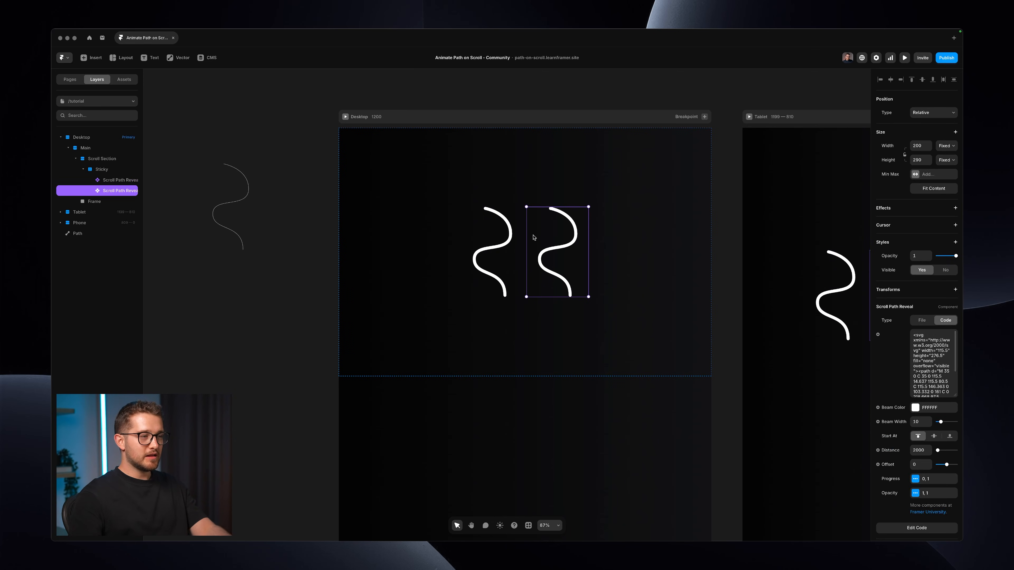
scroll(533, 237, "up", 5)
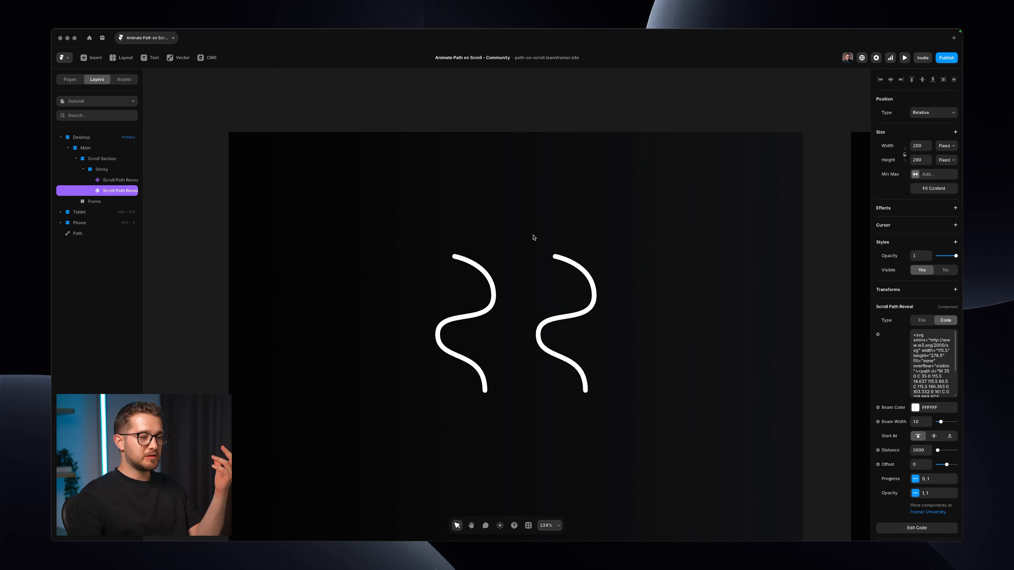
scroll(534, 236, "down", 1)
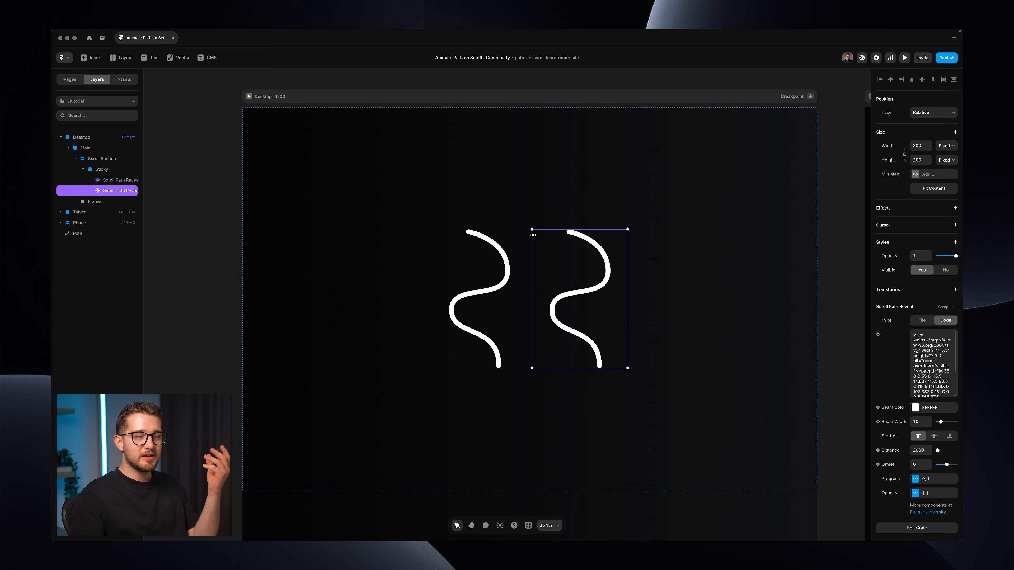
Step: Set the duplicated Scroll Path Reveal's position type to Absolute and centre it over the original path in the Sticky frame
left_click(929, 111)
left_click(930, 121)
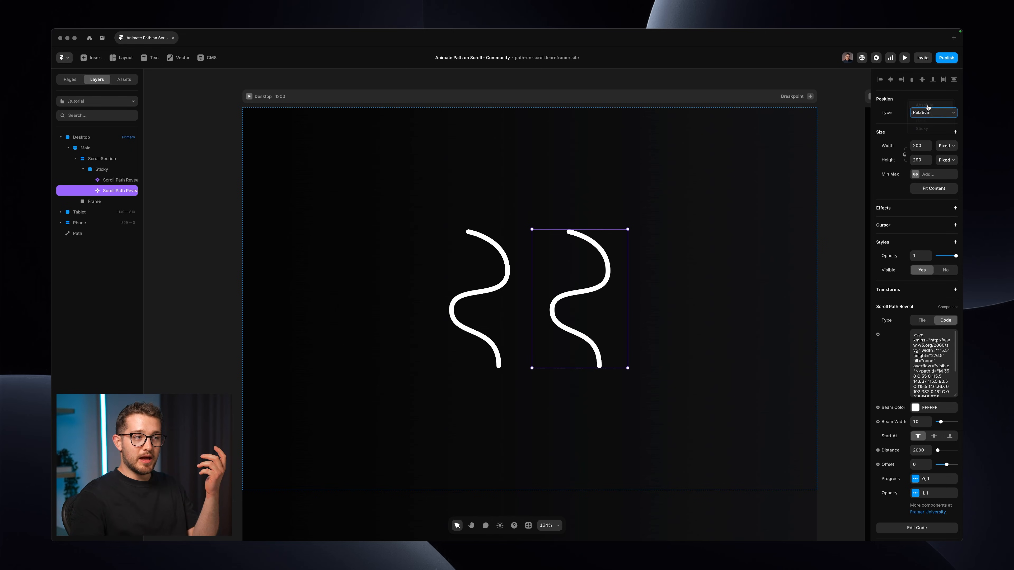
key("alt+h")
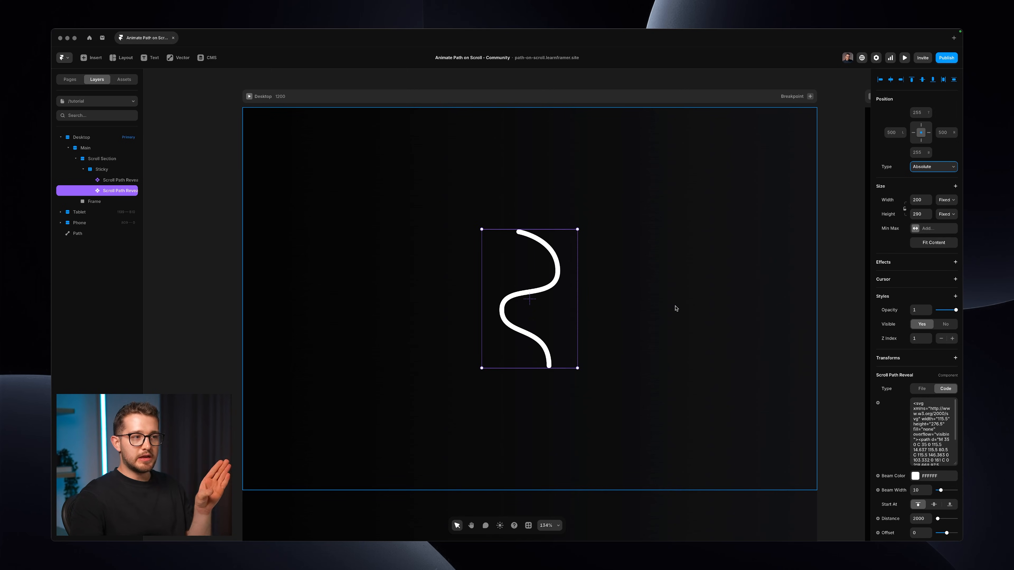
Step: Rename the absolute Scroll Path Reveal copy as TOP and set its Z Index to 3
double_click(120, 190)
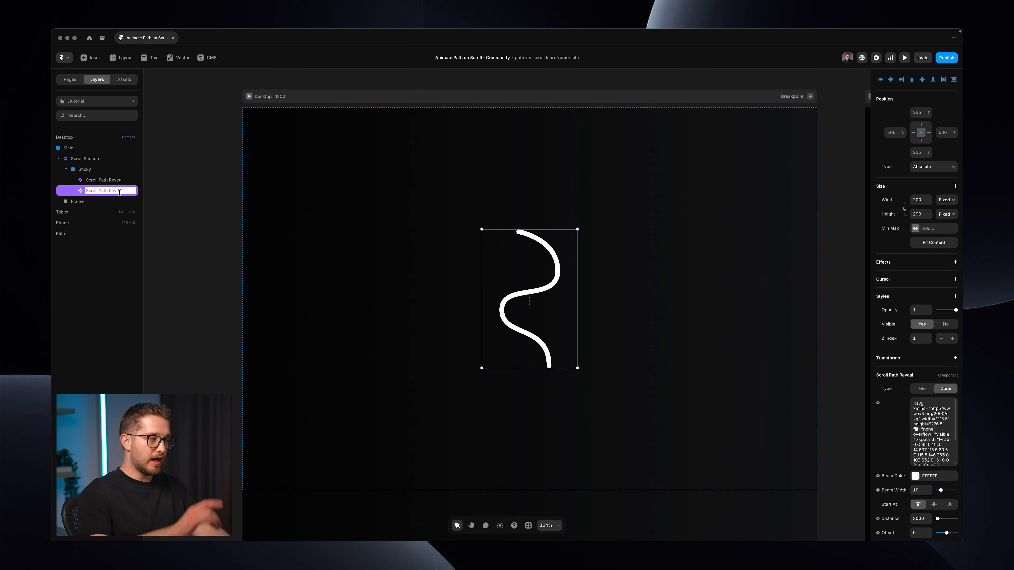
type("TOP")
key("Return")
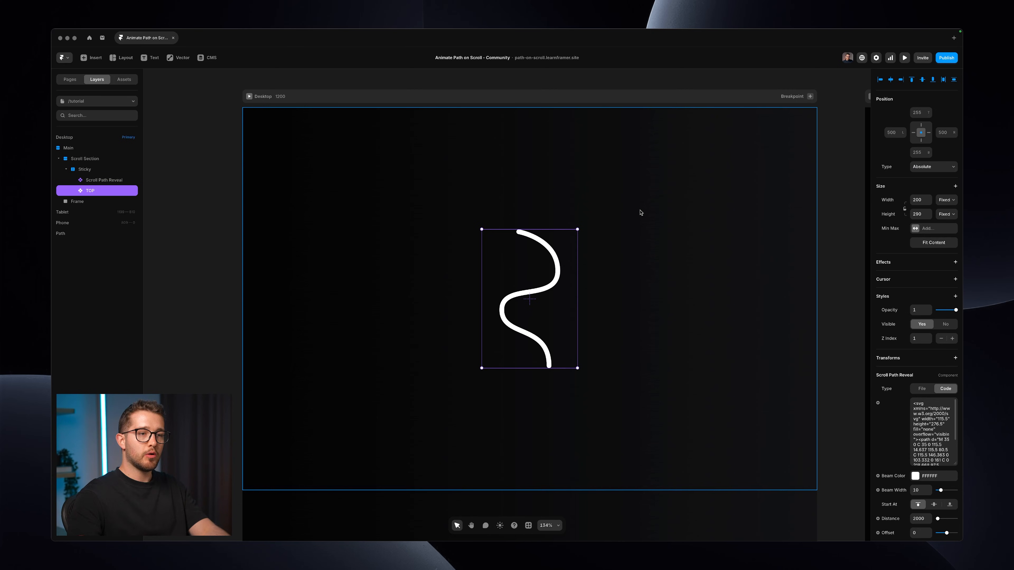
left_click(926, 341)
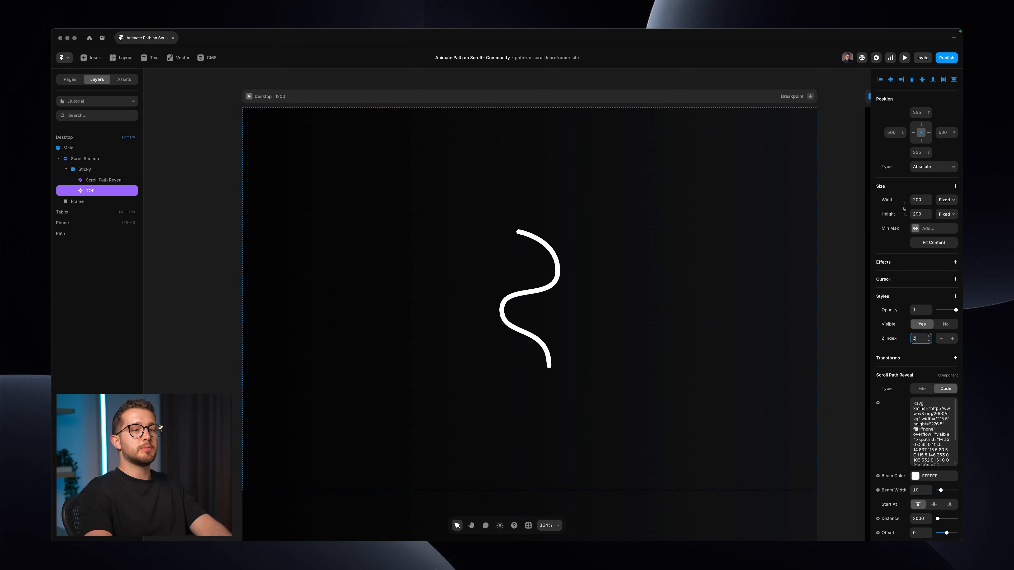
type("3")
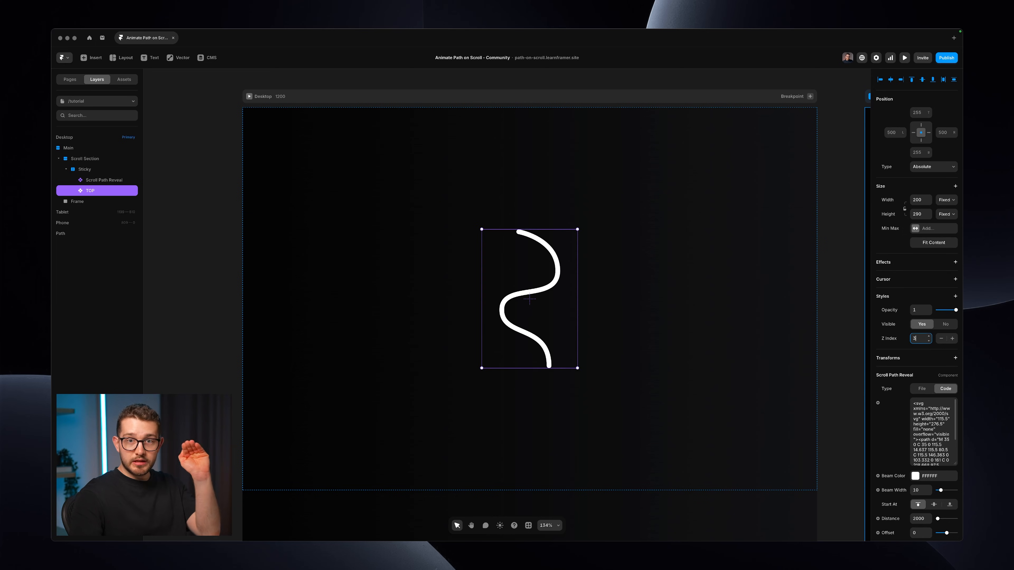
Step: Set the original Scroll Path Reveal's Beam Color to FFFFFF at 25% opacity
scroll(924, 391, "down", 3)
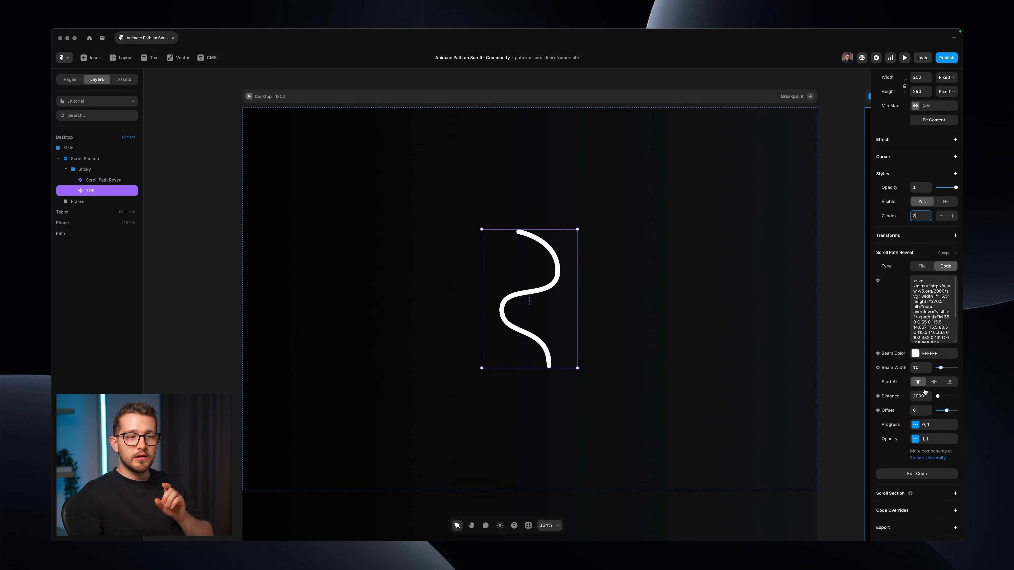
left_click(930, 354)
left_click(930, 354)
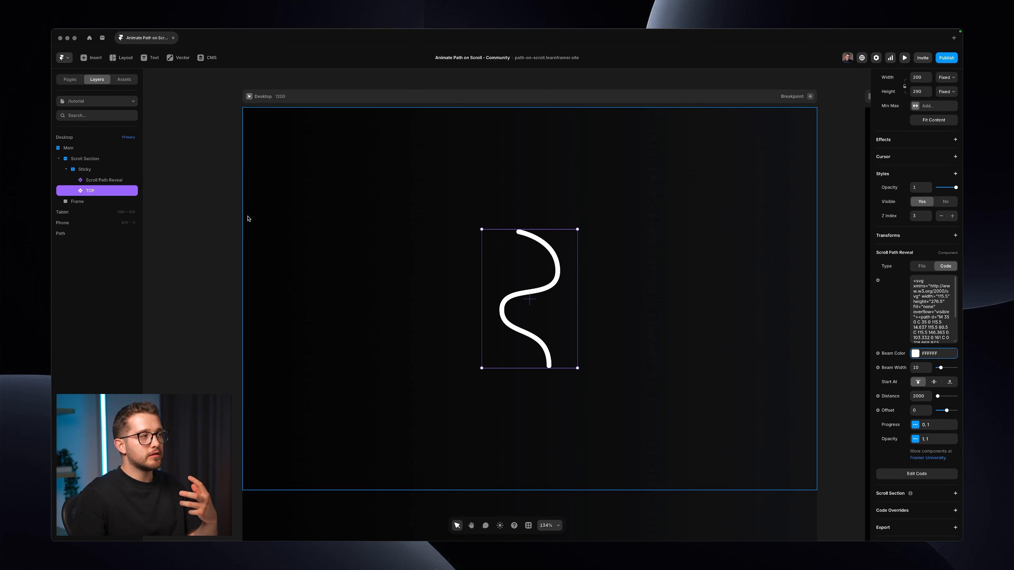
left_click(113, 183)
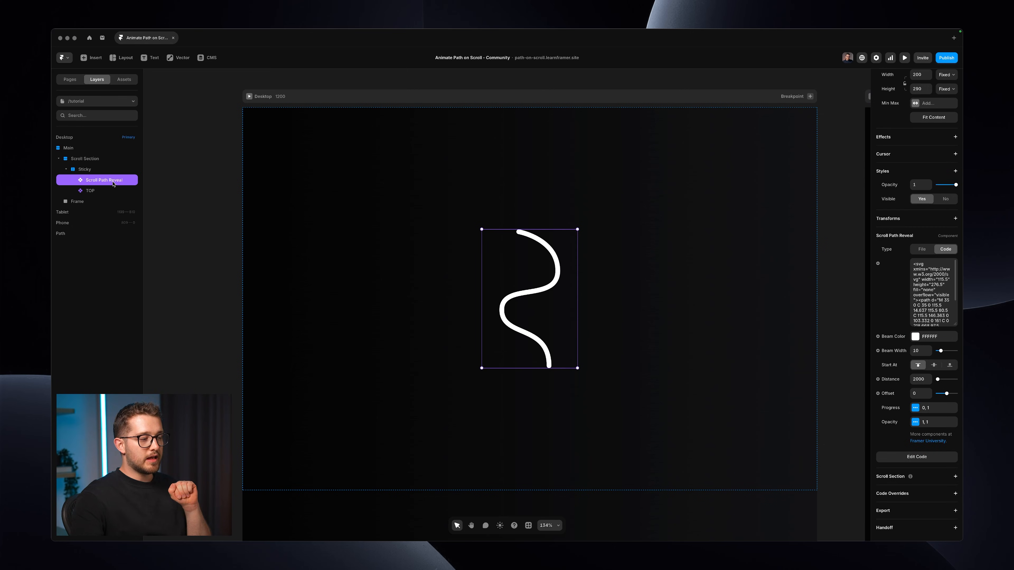
left_click(924, 336)
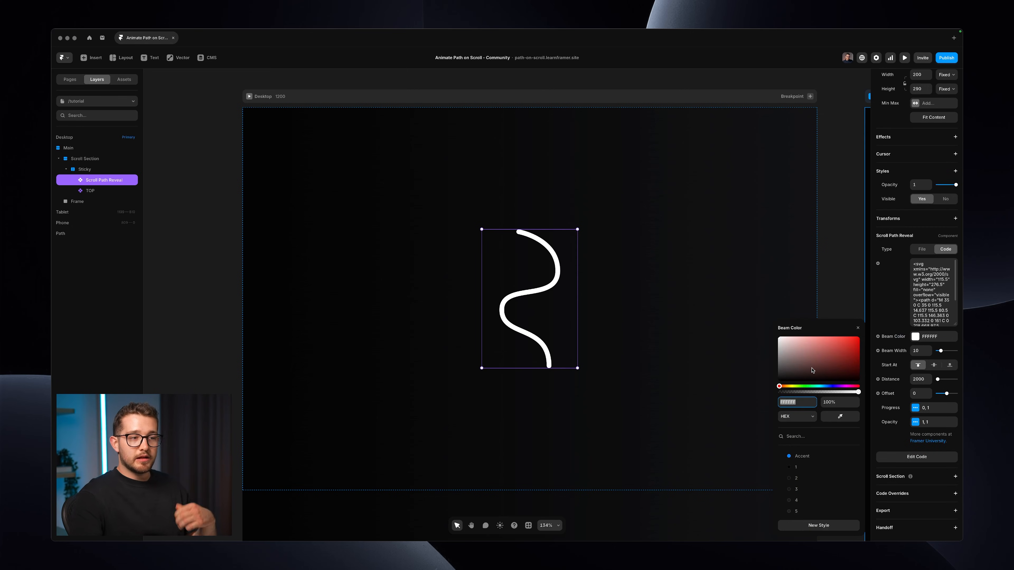
left_click_drag(815, 392, 798, 394)
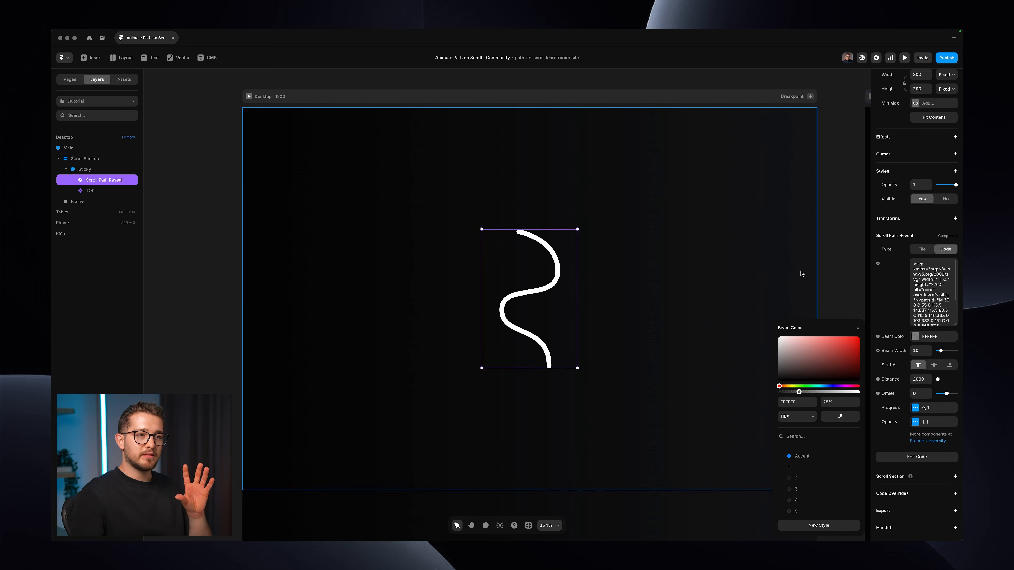
left_click(628, 293)
Step: Temporarily hide the TOP component to examine the faded path beneath it, and make it visible again
left_click(109, 192)
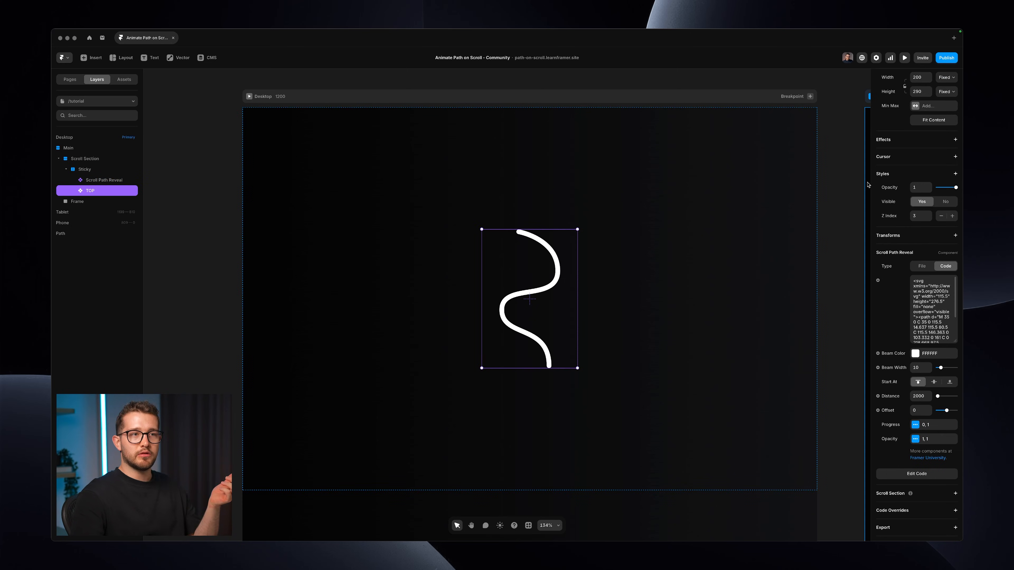
left_click(945, 201)
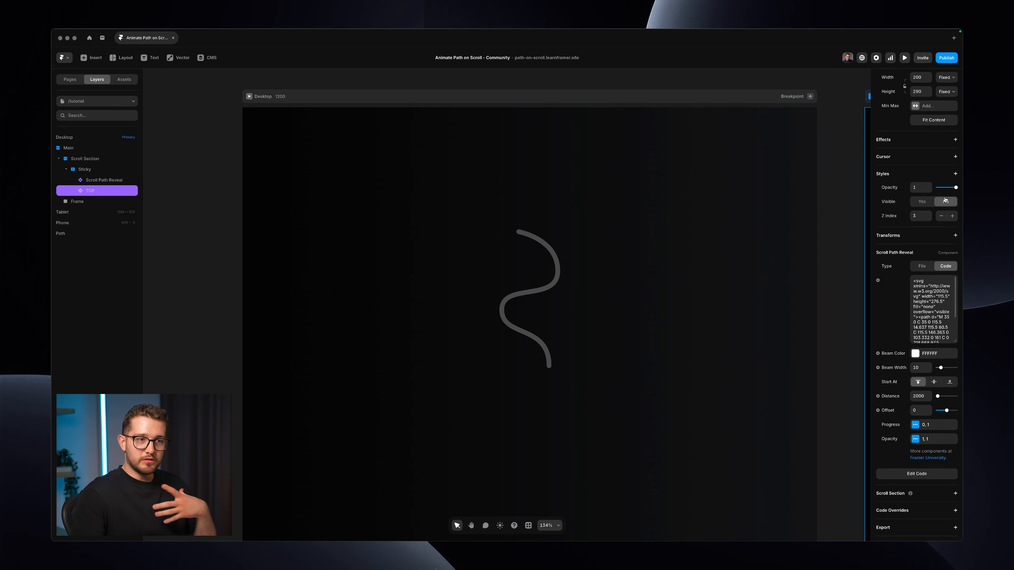
left_click(921, 202)
Step: Preview the page to check whether the background path shows before scrolling, and return to the canvas
key("Escape")
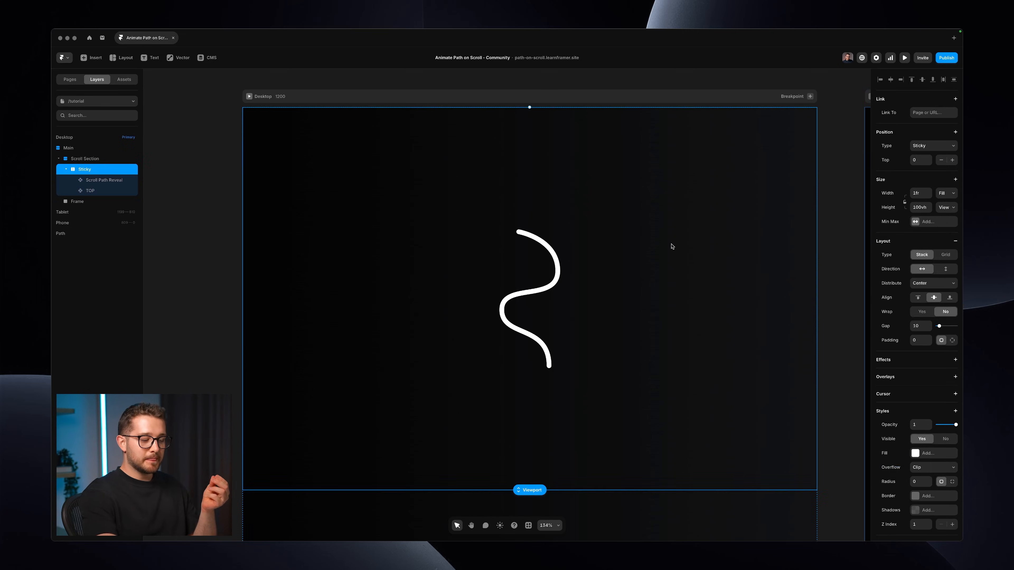
key("super+backslash")
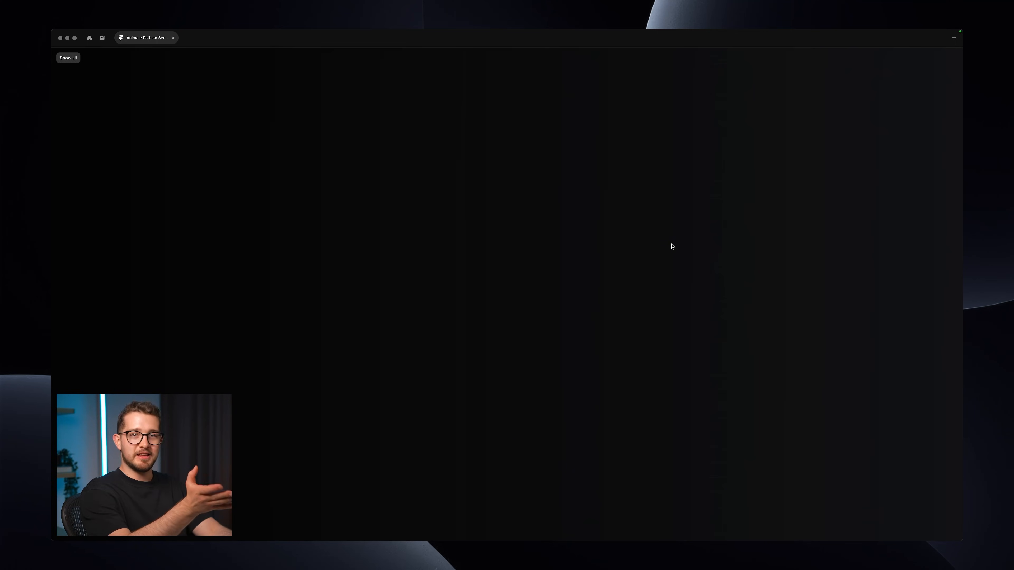
key("super+backslash")
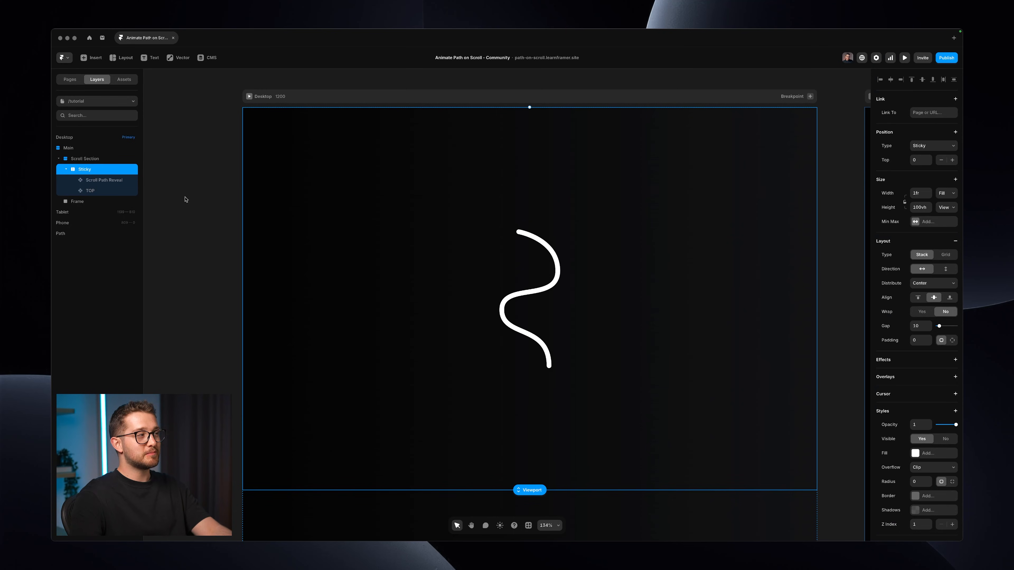
Step: Set the original Scroll Path Reveal's Progress start to 1, with the end at 1
left_click(104, 181)
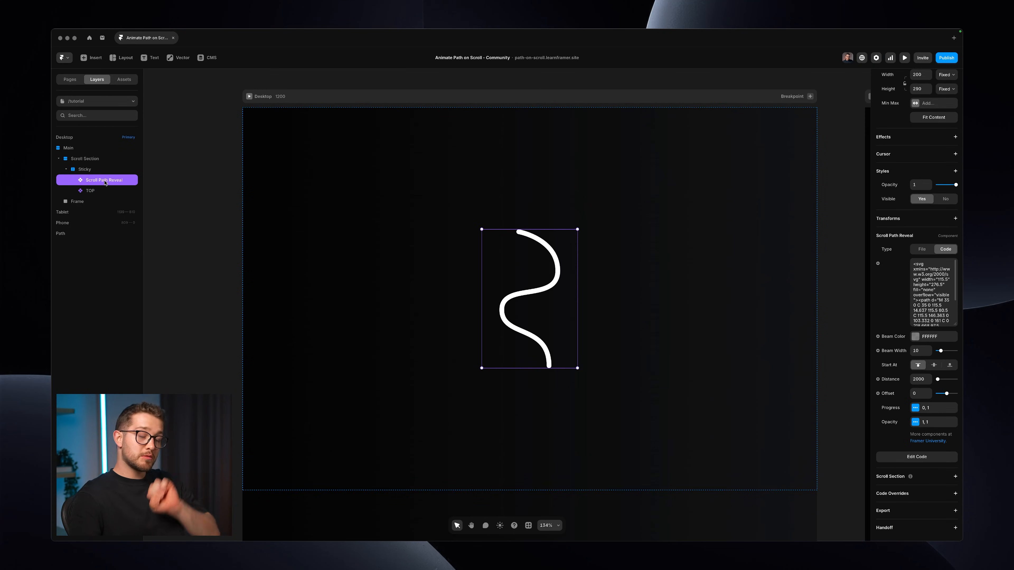
left_click(925, 408)
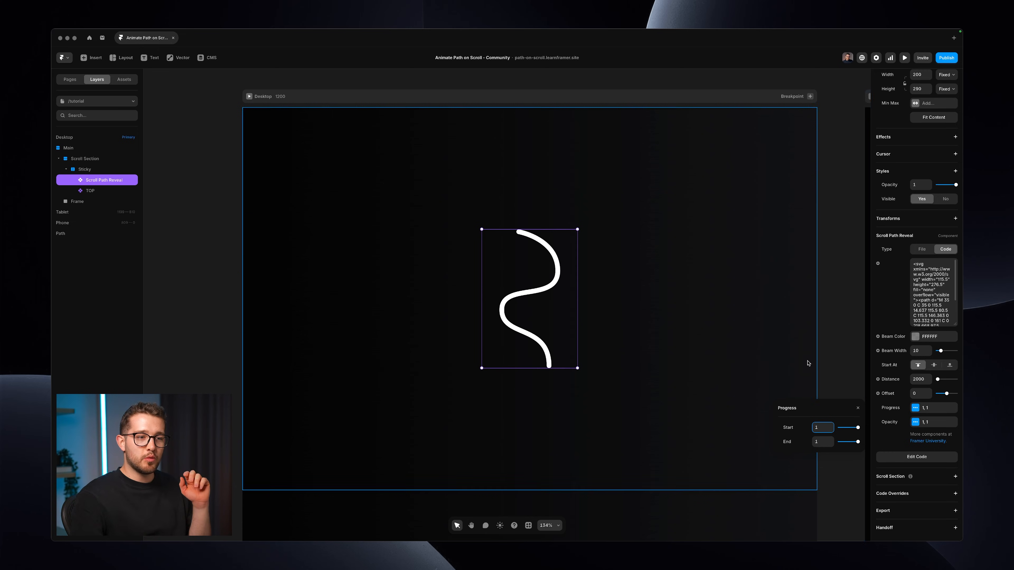
left_click(857, 408)
left_click(845, 402)
Step: Preview the page and scroll back and forth to examine the white path drawing over the faded one, and return to the canvas
key("super+p")
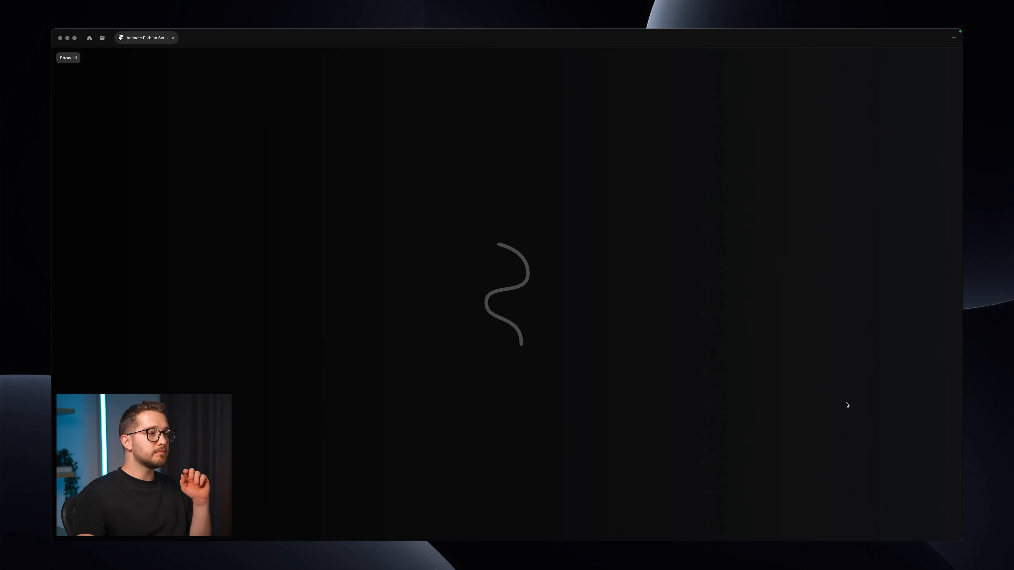
scroll(590, 369, "down", 1)
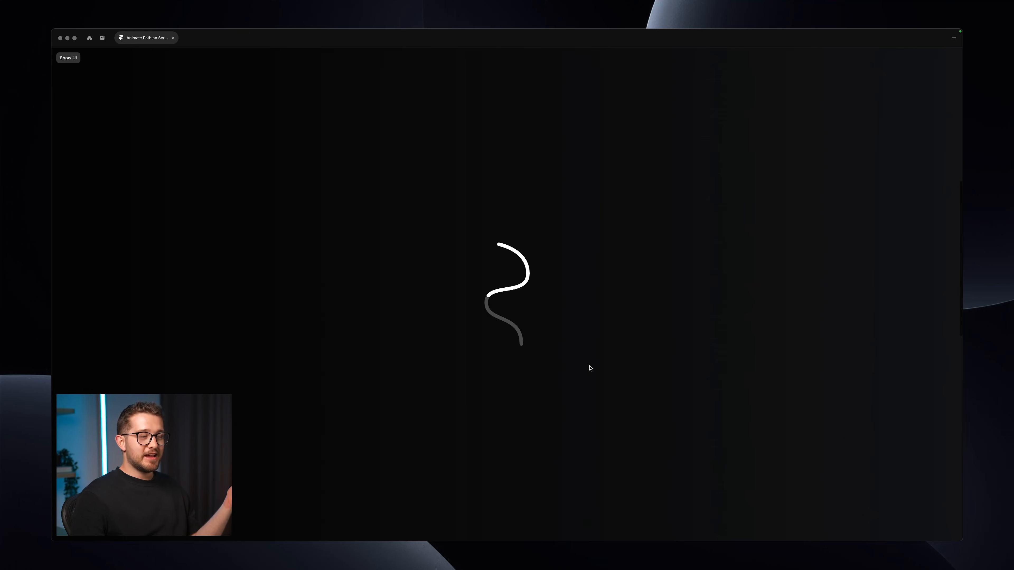
scroll(590, 368, "down", 5)
scroll(590, 368, "up", 8)
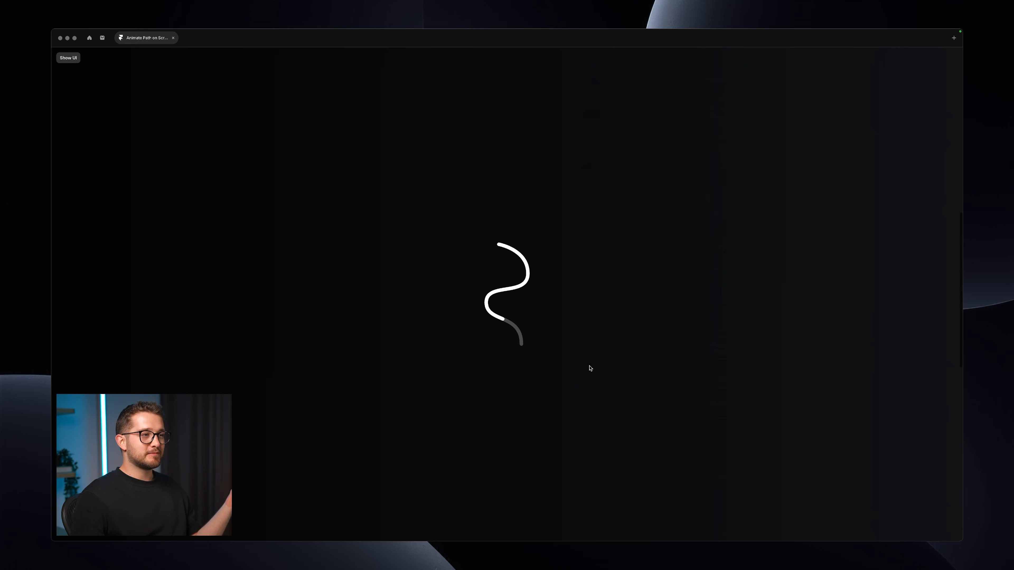
scroll(590, 369, "up", 2)
scroll(590, 369, "down", 6)
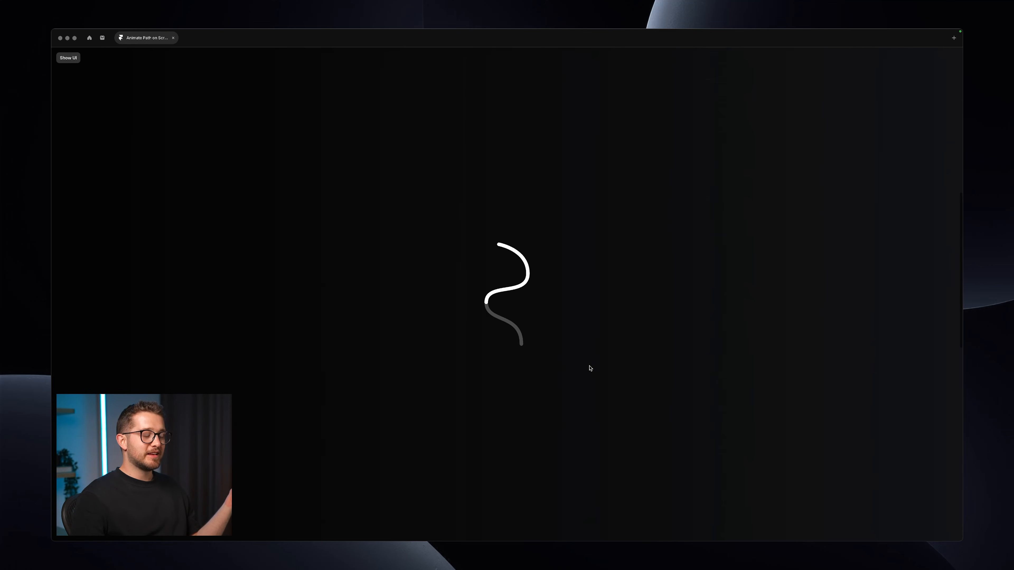
scroll(590, 368, "down", 3)
key("Escape")
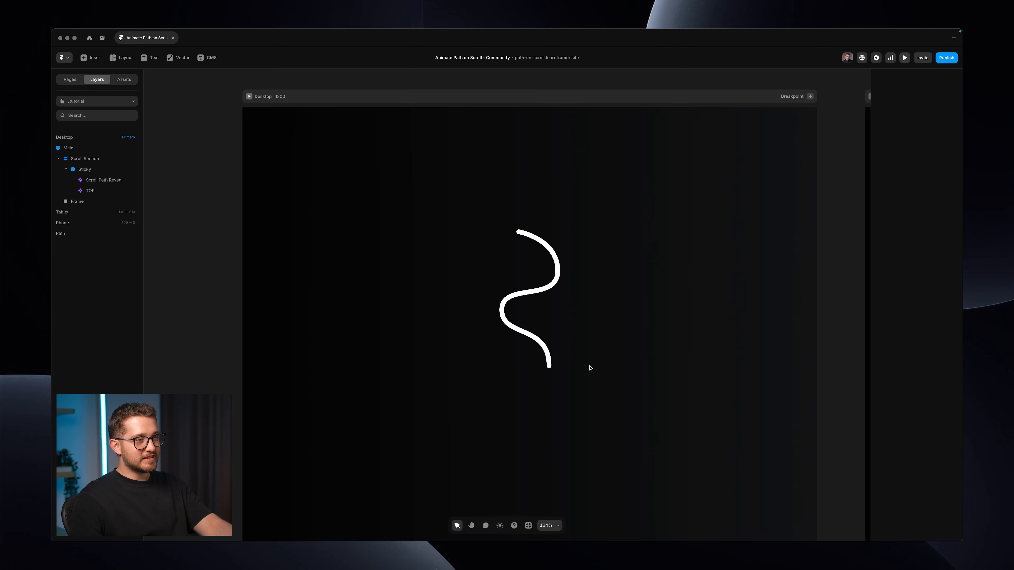
Step: Select the TOP component on the canvas and bring up its Scroll Path Reveal properties
left_click(536, 293)
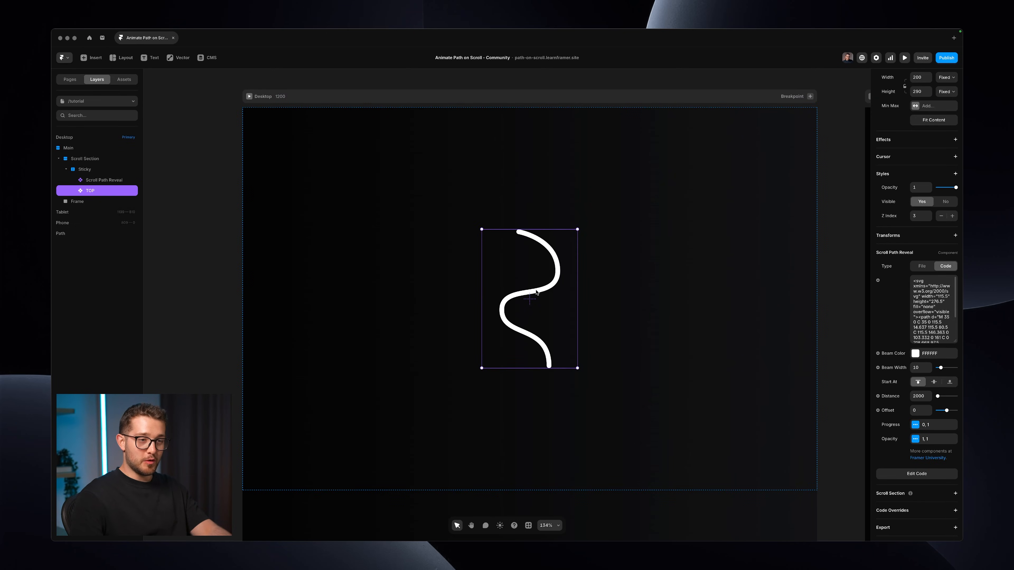
scroll(951, 347, "down", 1)
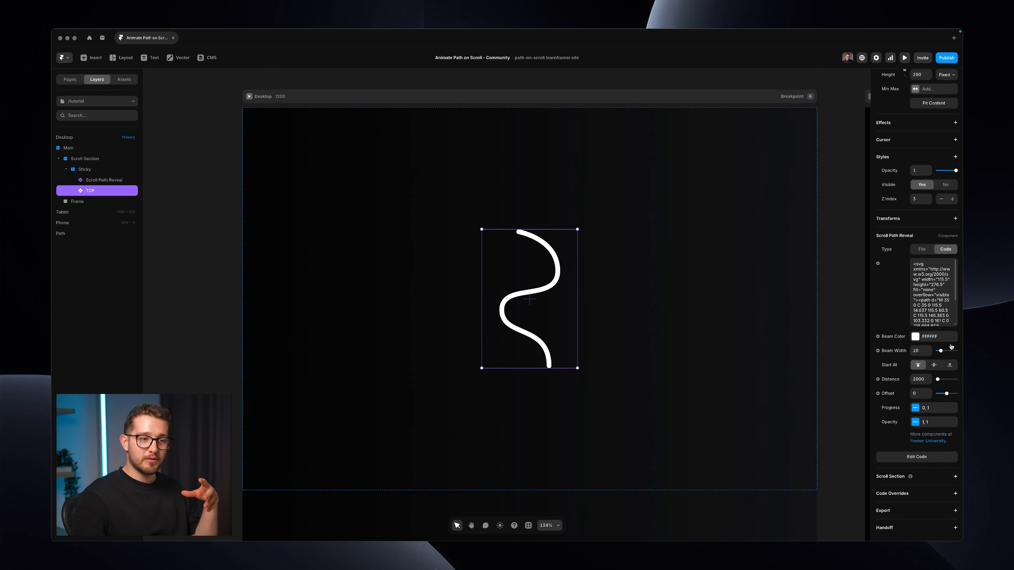